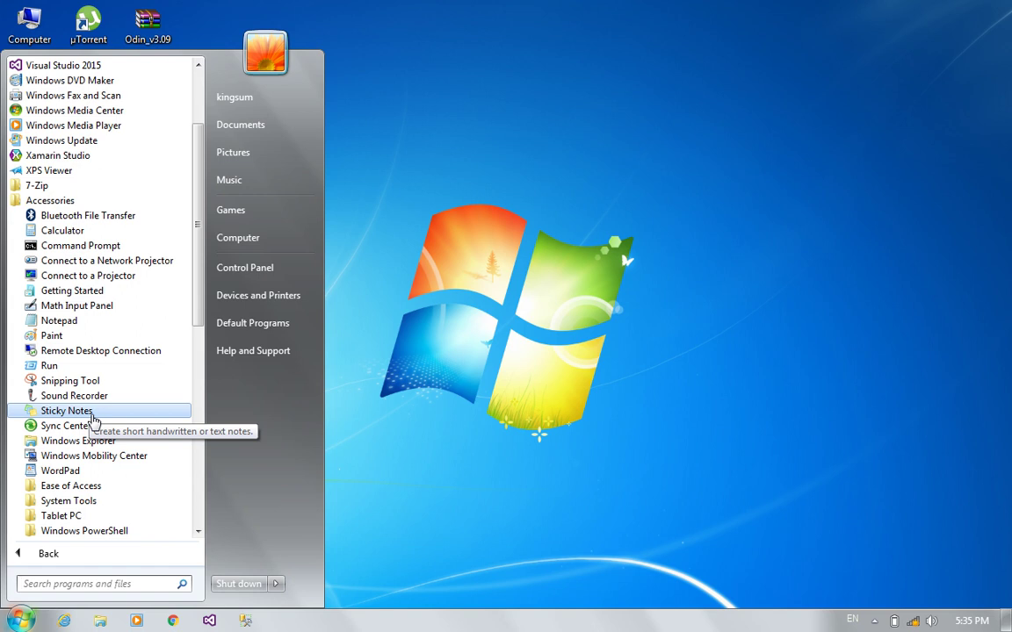
Step: Open WordPad from the accessories and maximize its window
{"action": "left_click", "coordinate": [67, 470]}
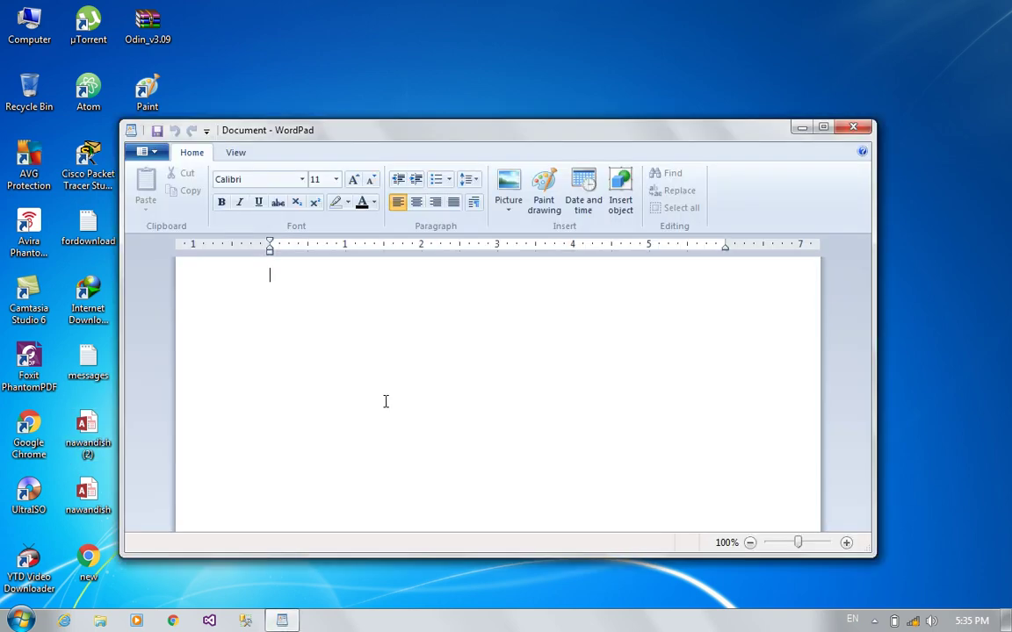
{"action": "left_click", "coordinate": [822, 127]}
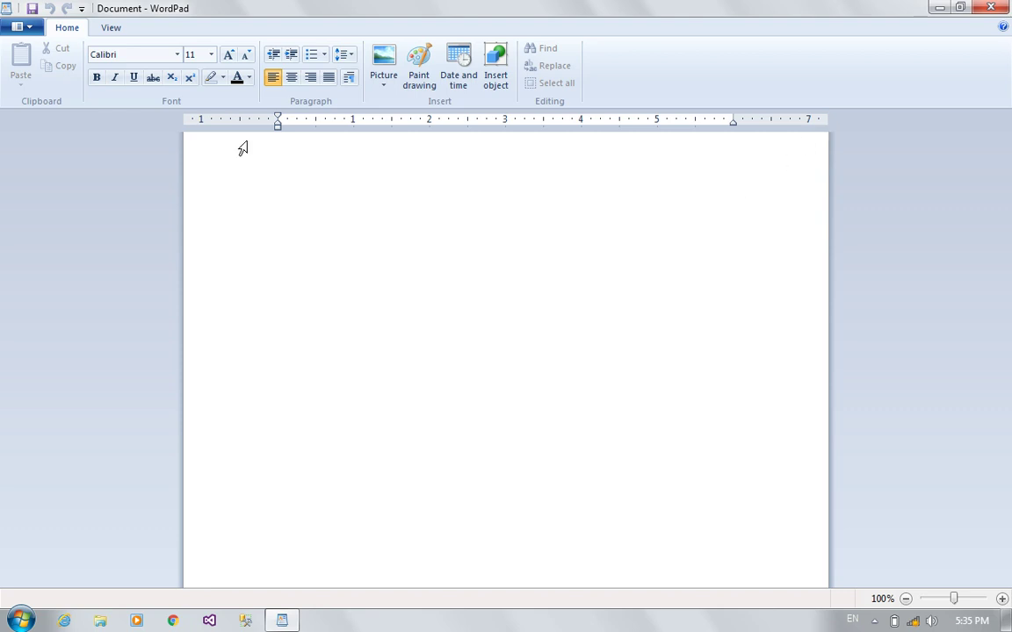
Step: Look through the formats offered for saving a copy of the blank document, then dismiss the list
{"action": "left_click", "coordinate": [18, 29]}
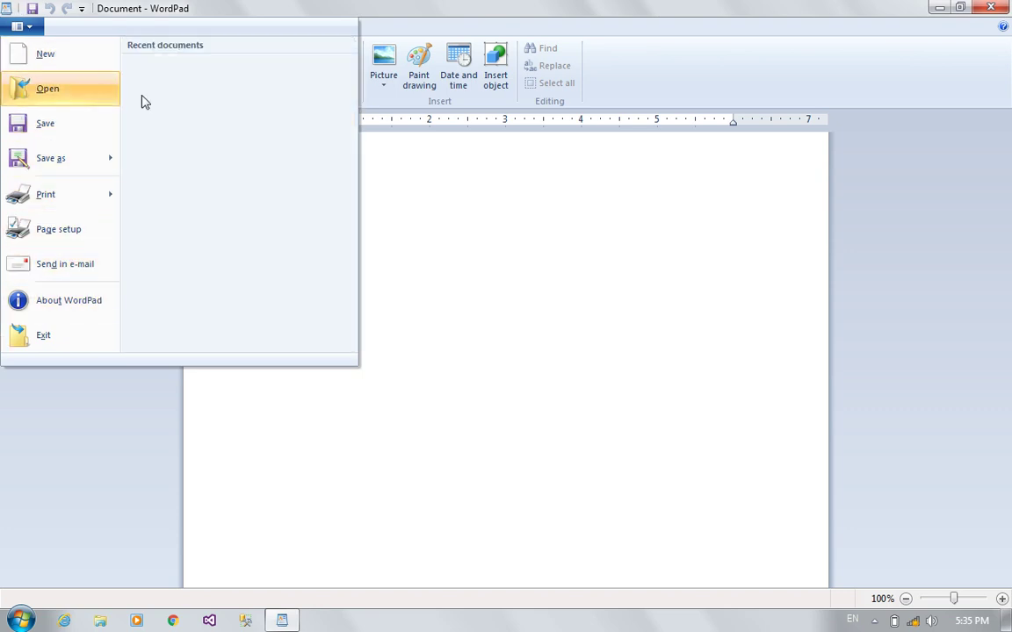
{"action": "mouse_move", "coordinate": [111, 178]}
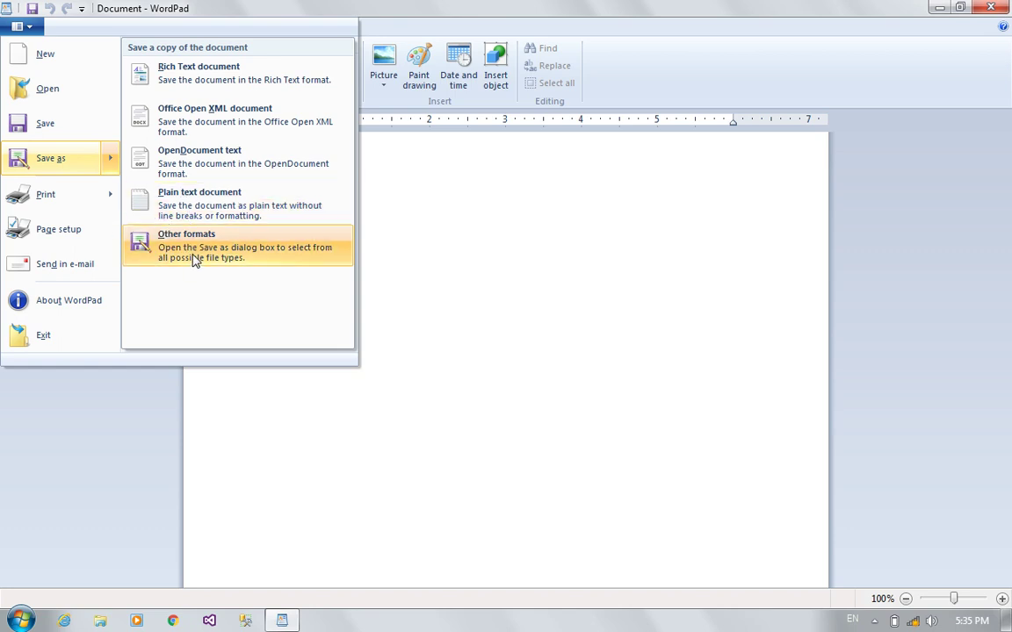
{"action": "left_click", "coordinate": [467, 190]}
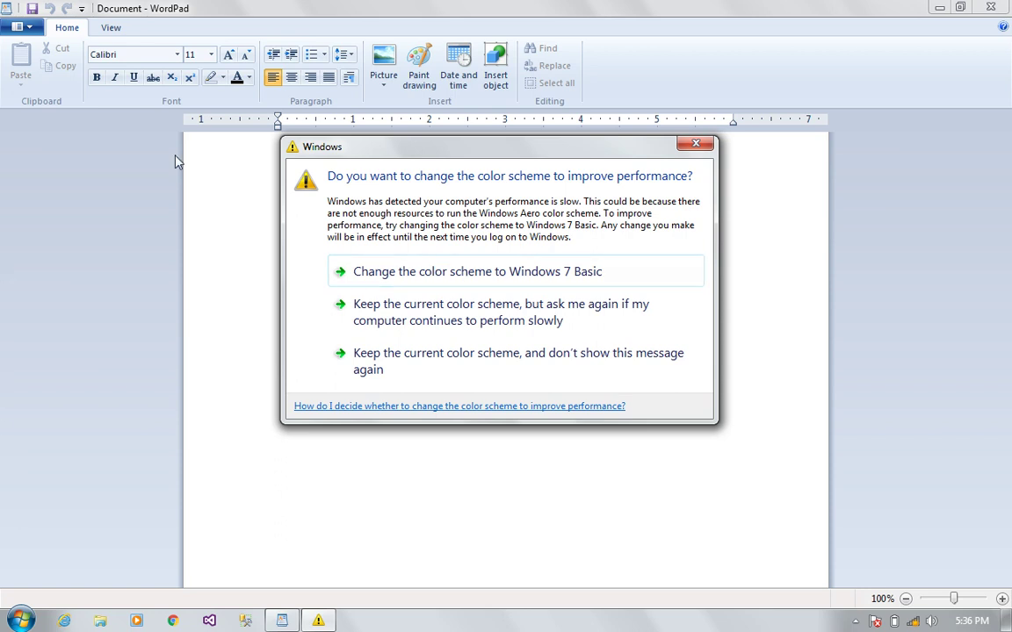
Step: Change the color scheme to Windows 7 Basic and bring the blank WordPad document back into view
{"action": "left_click", "coordinate": [478, 270]}
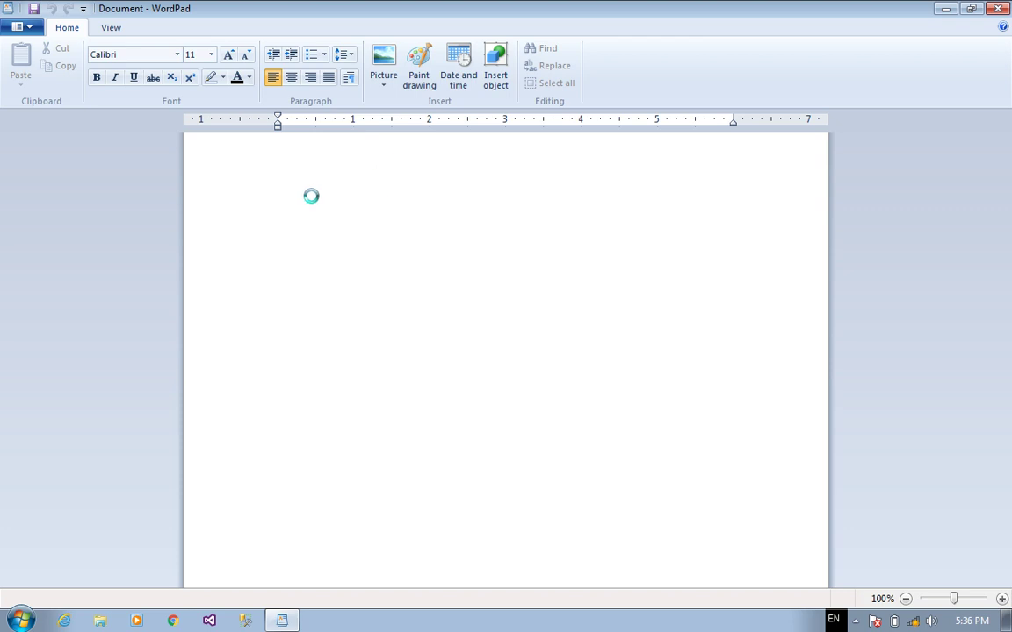
{"action": "left_click", "coordinate": [286, 621]}
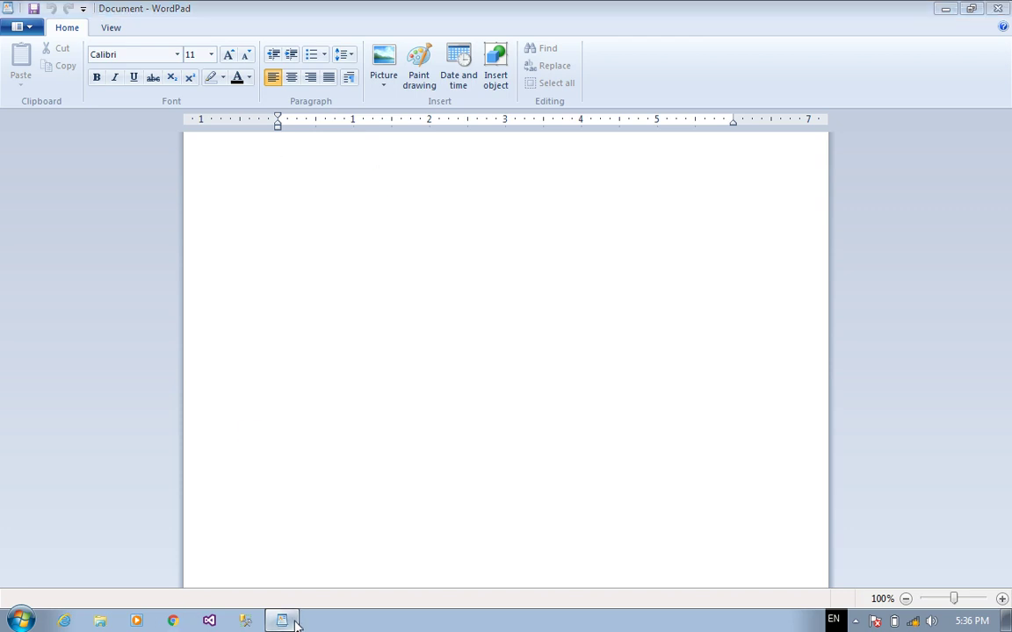
{"action": "left_click", "coordinate": [296, 622]}
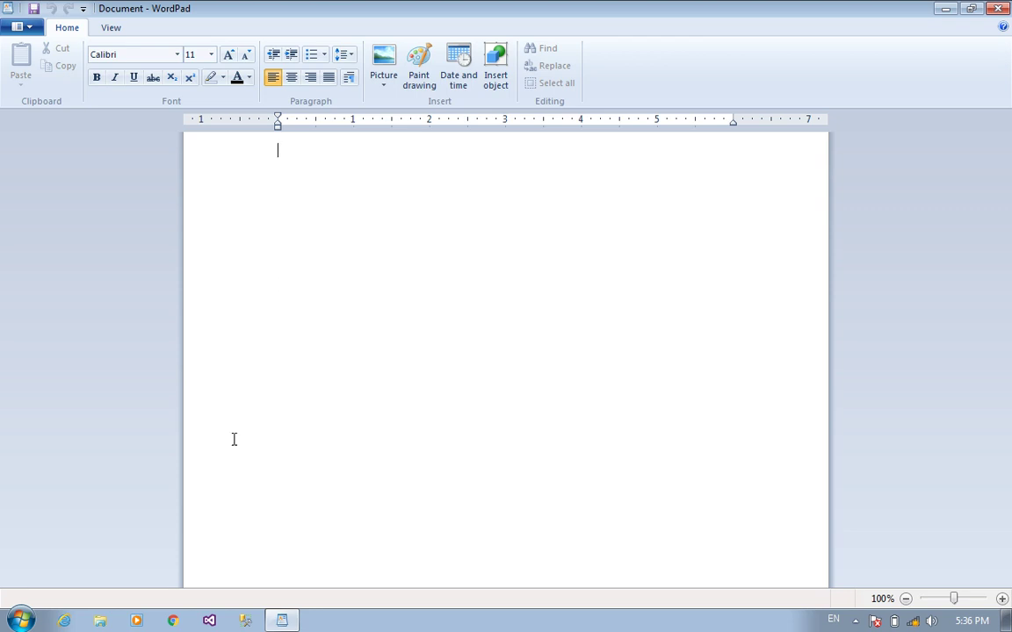
Step: Browse the Documents library and its Network_Practice folder for a file with text to copy
{"action": "left_click", "coordinate": [19, 620]}
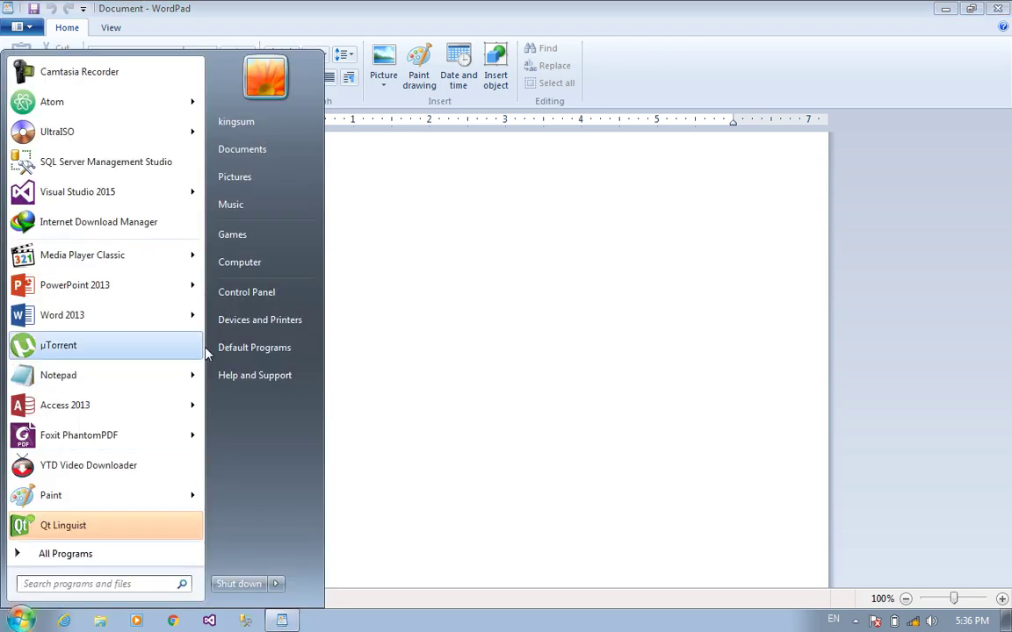
{"action": "left_click", "coordinate": [246, 147]}
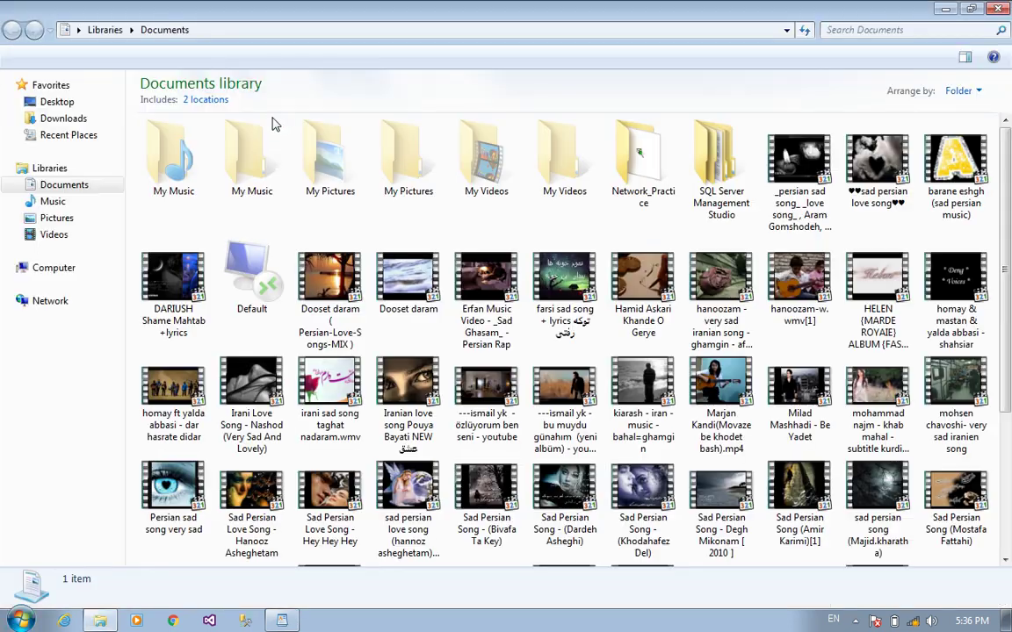
{"action": "scroll", "coordinate": [364, 290], "scroll_direction": "down", "scroll_amount": 2}
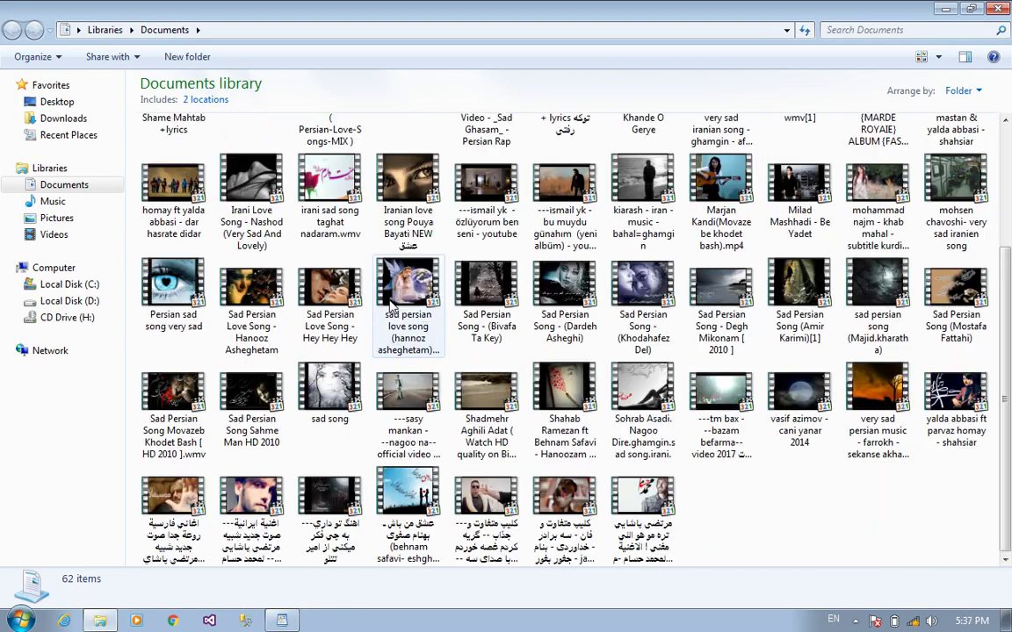
{"action": "scroll", "coordinate": [364, 341], "scroll_direction": "up", "scroll_amount": 2}
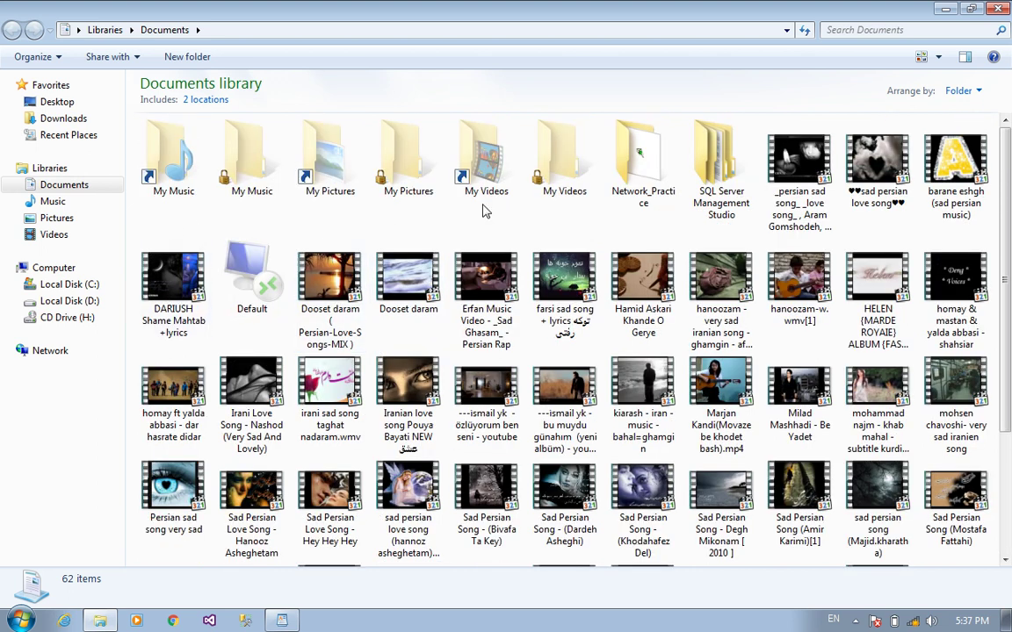
{"action": "double_click", "coordinate": [654, 171]}
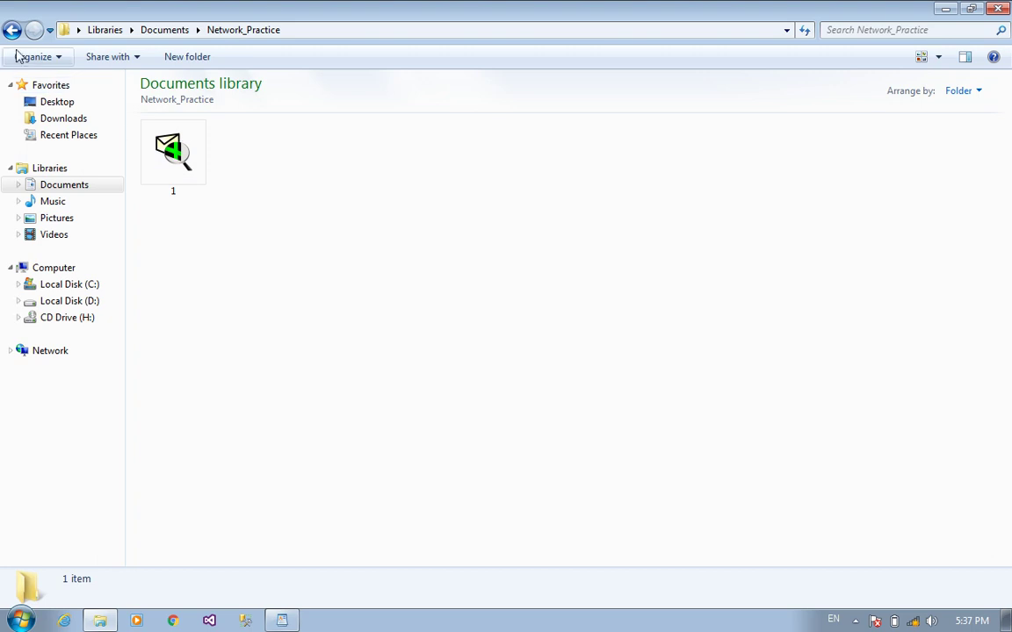
{"action": "left_click", "coordinate": [11, 31]}
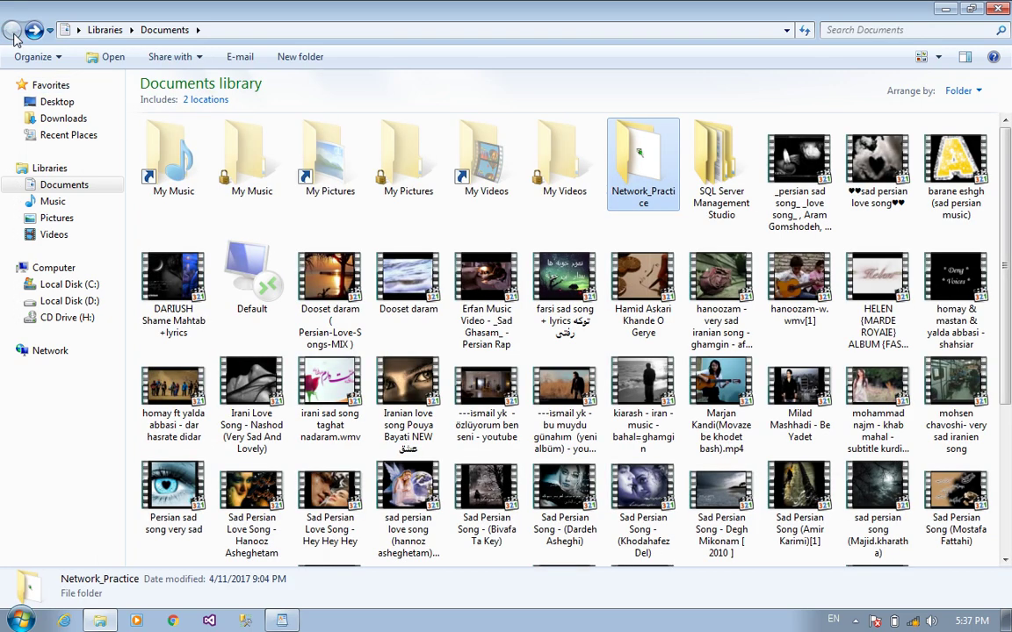
Step: Open the text document File from the Downloads folder, copy a long run of its text from the beginning, and close it
{"action": "left_click", "coordinate": [62, 118]}
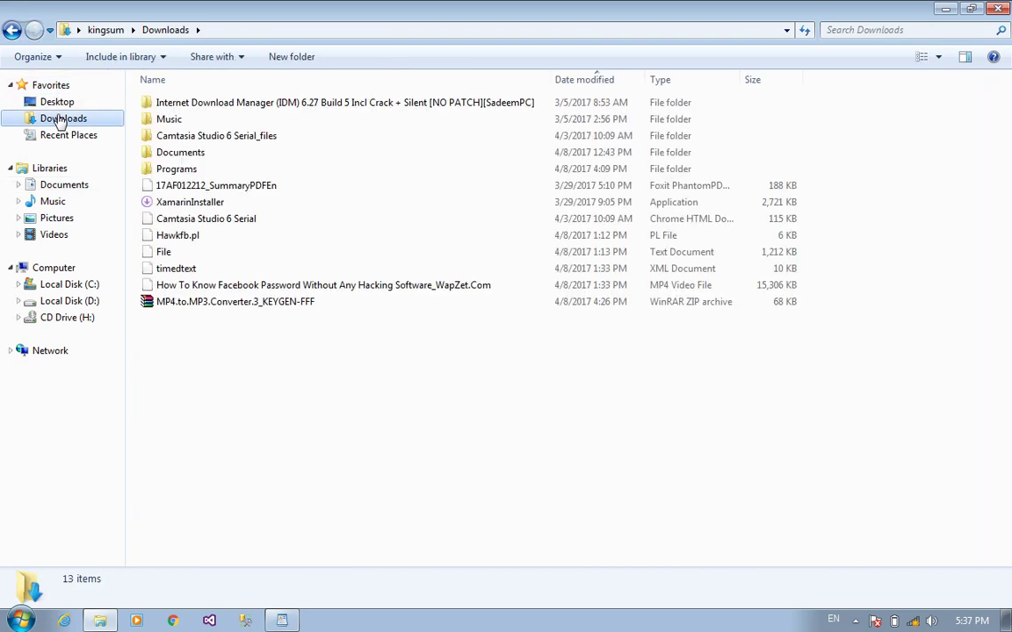
{"action": "left_click", "coordinate": [204, 252]}
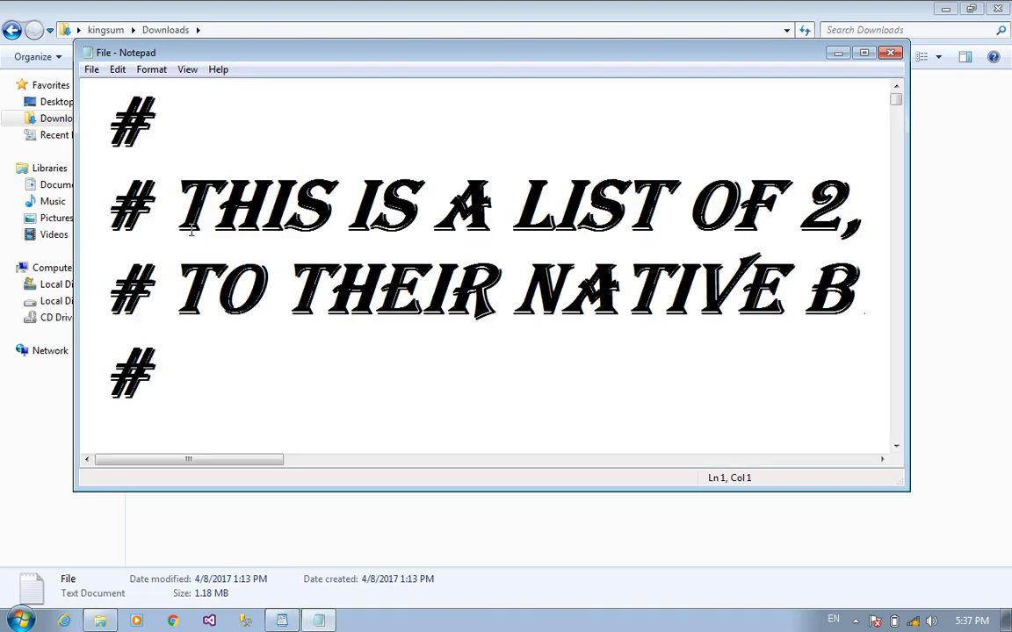
{"action": "left_click_drag", "start_coordinate": [107, 114], "coordinate": [677, 386]}
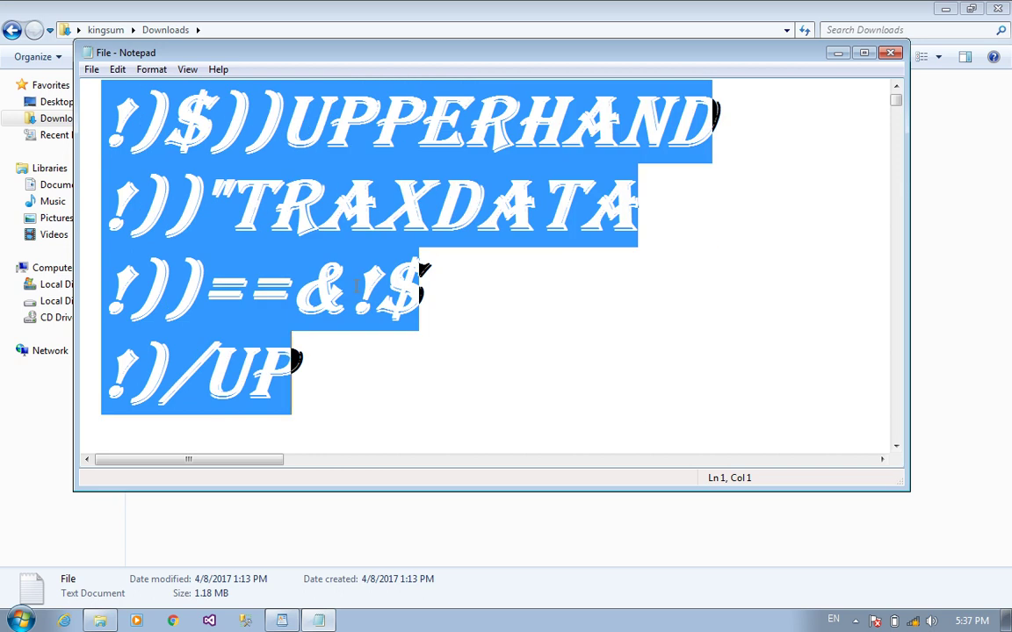
{"action": "right_click", "coordinate": [356, 287]}
{"action": "left_click", "coordinate": [416, 335]}
{"action": "left_click", "coordinate": [891, 53]}
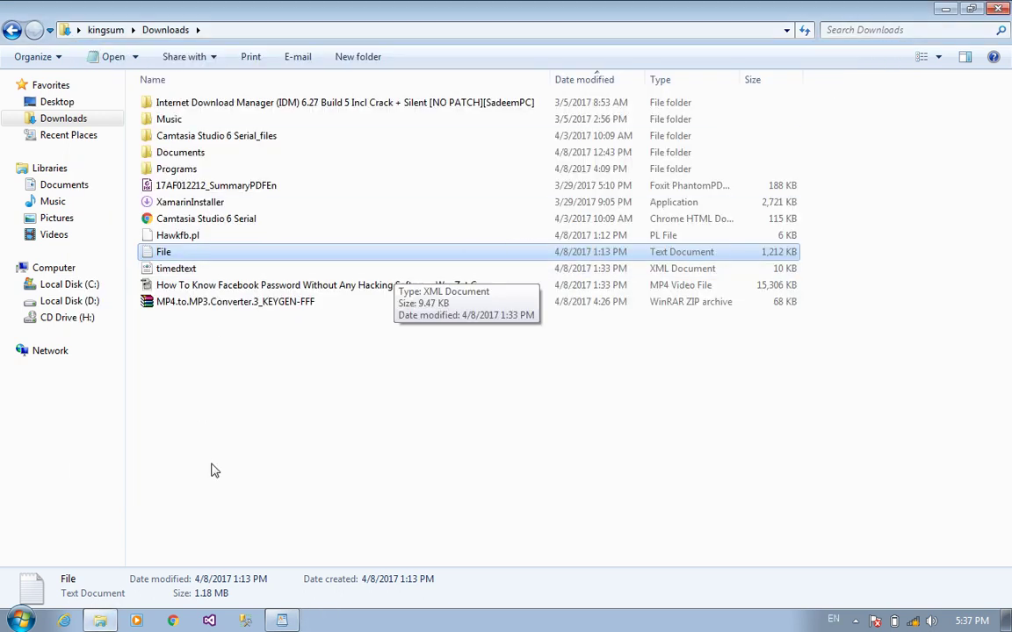
Step: Switch back to WordPad, paste the copied text into the blank document, and look through it
{"action": "left_click", "coordinate": [282, 621]}
{"action": "right_click", "coordinate": [314, 275]}
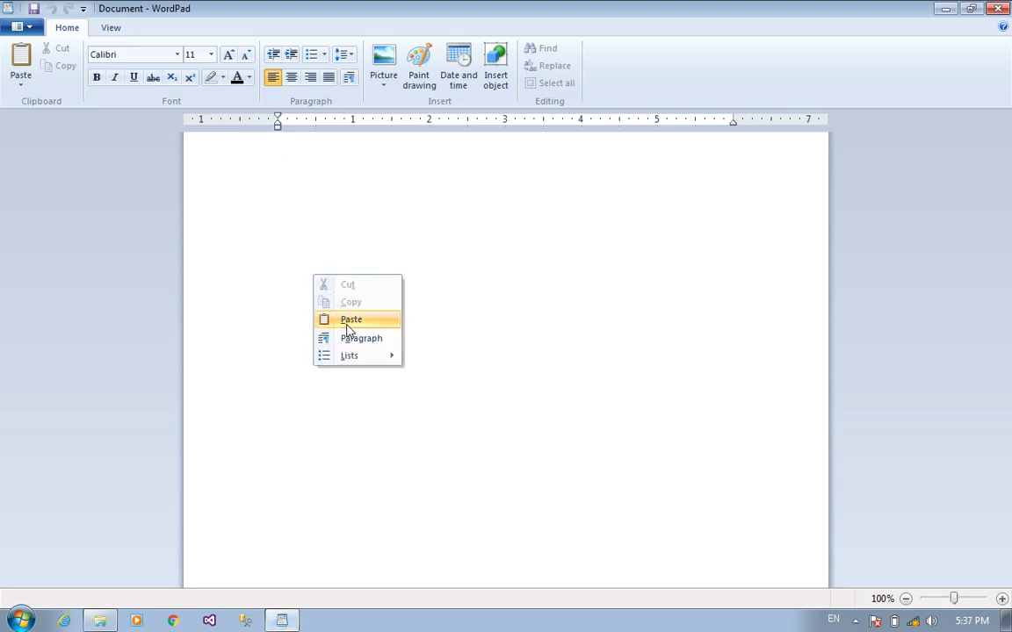
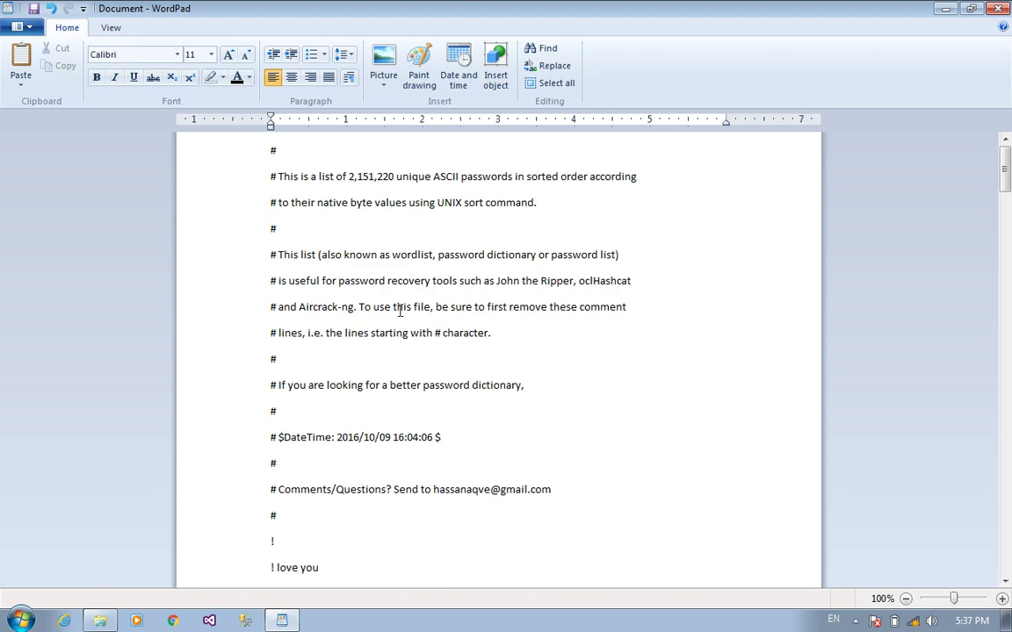
{"action": "scroll", "coordinate": [509, 351], "scroll_direction": "down", "scroll_amount": 20}
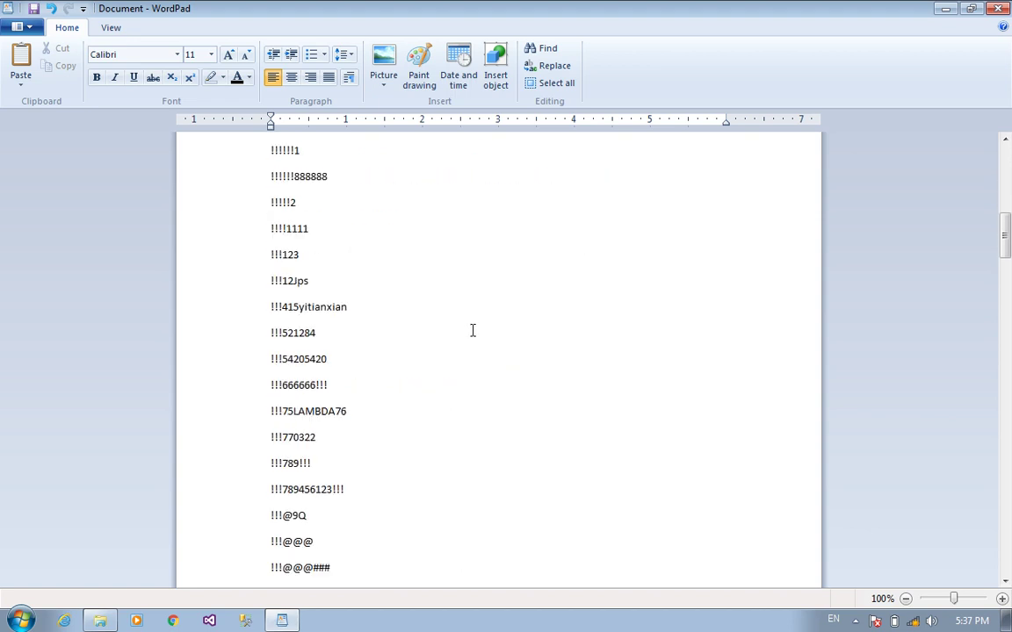
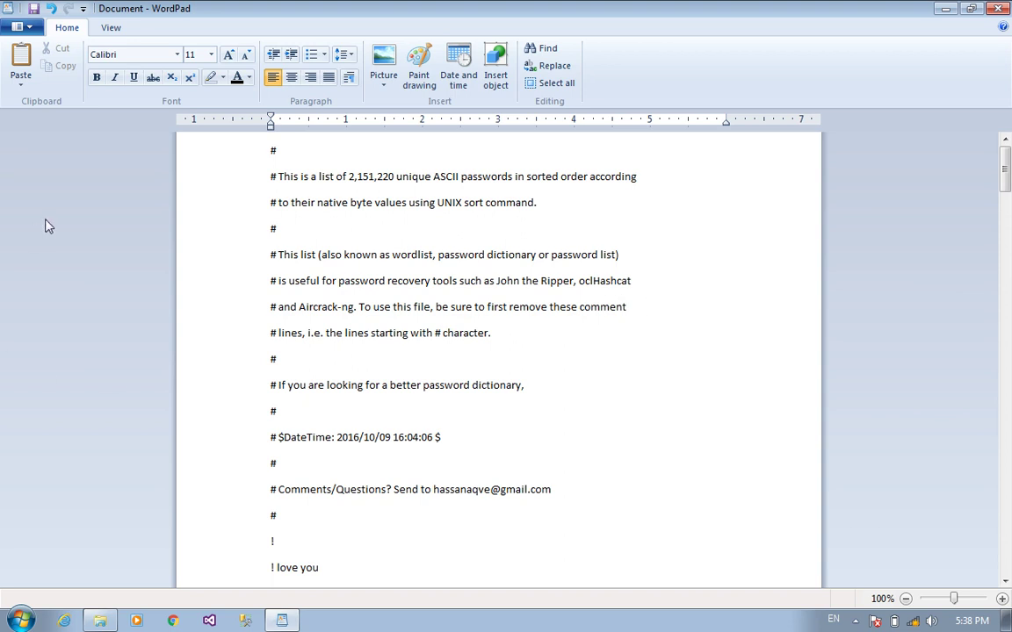
Step: Examine the save dialog for a Rich Text document, then leave it without saving
{"action": "left_click", "coordinate": [27, 27]}
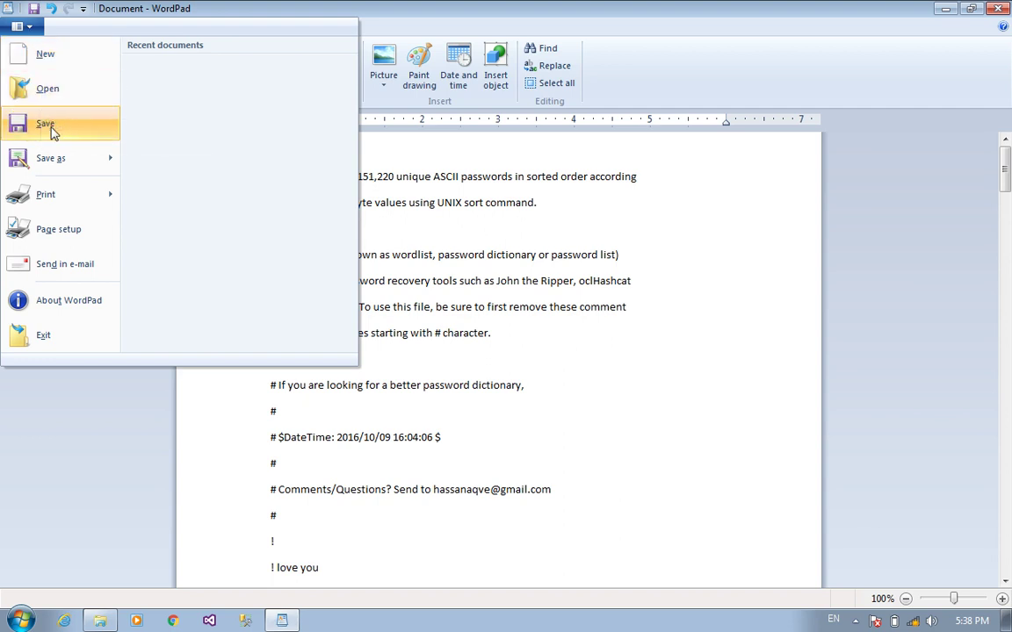
{"action": "mouse_move", "coordinate": [66, 167]}
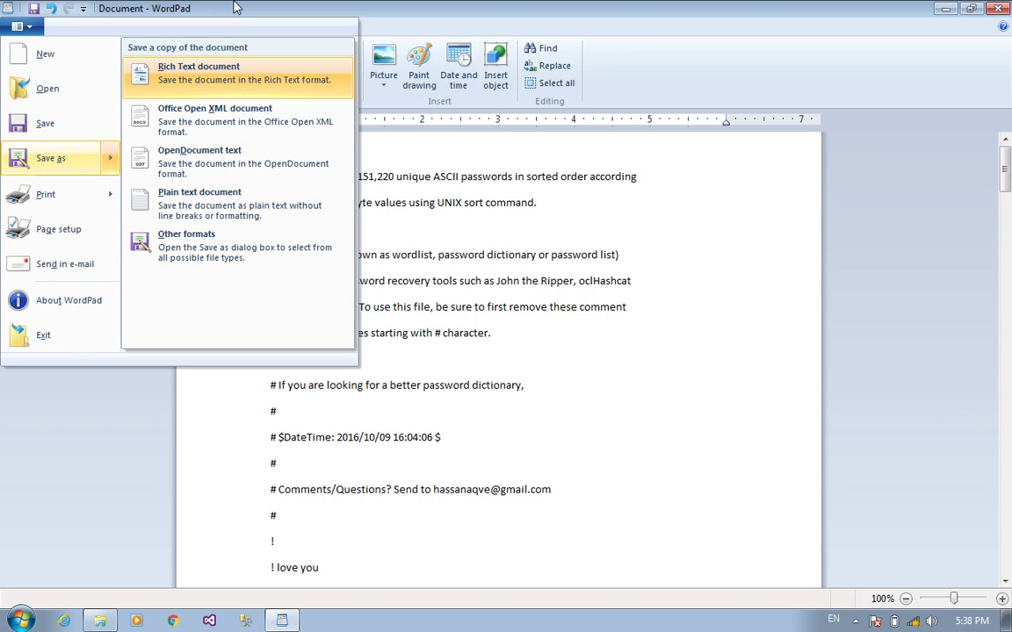
{"action": "left_click", "coordinate": [217, 89]}
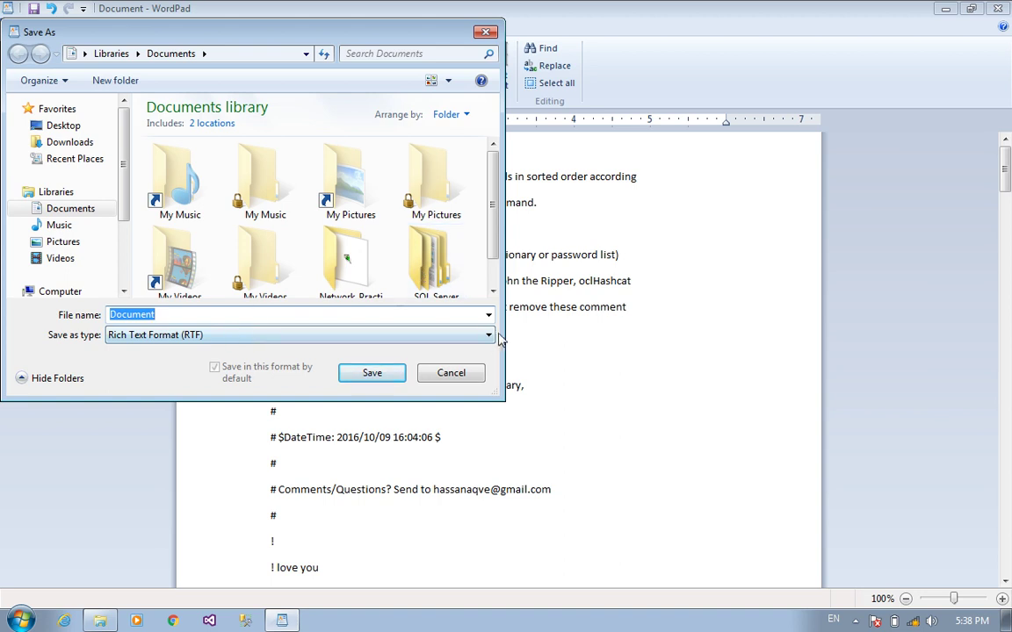
{"action": "left_click", "coordinate": [462, 373]}
Step: Examine the save dialog for an Office Open XML document and its file types, then leave without saving
{"action": "left_click", "coordinate": [33, 26]}
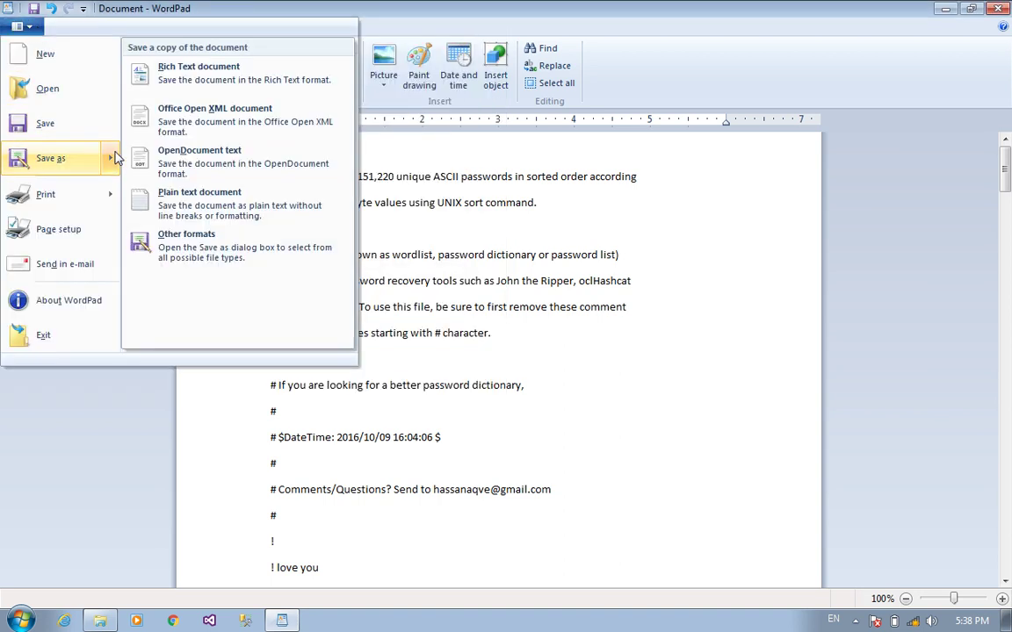
{"action": "left_click", "coordinate": [179, 115]}
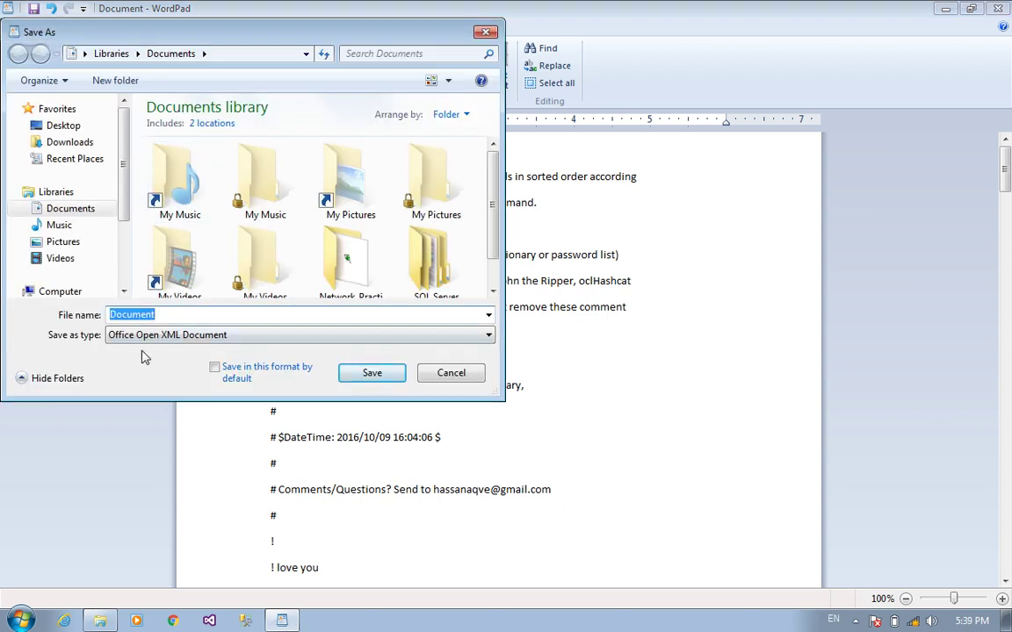
{"action": "left_click", "coordinate": [187, 341]}
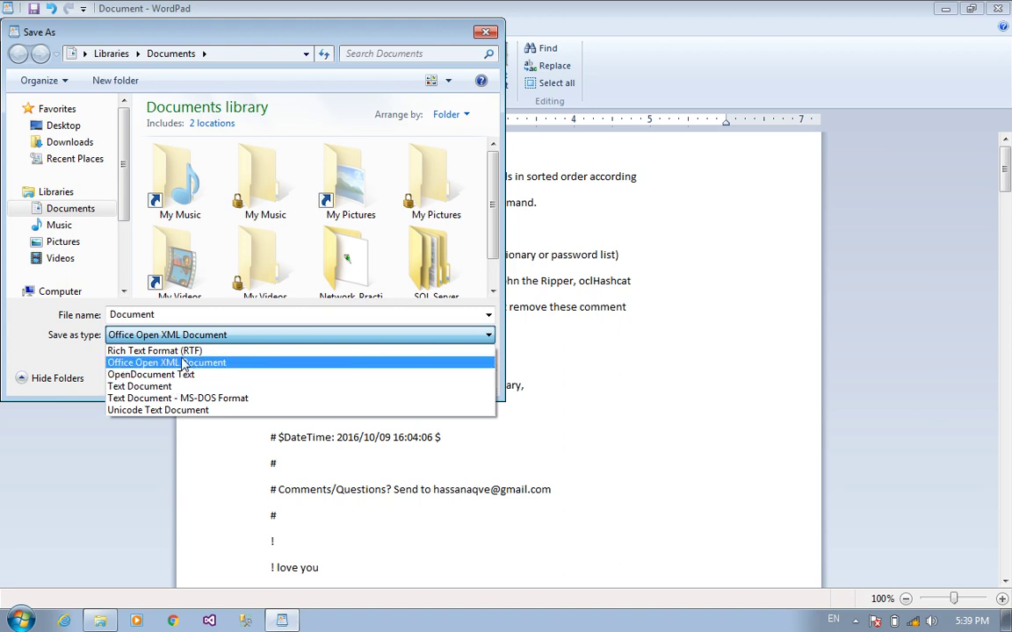
{"action": "left_click", "coordinate": [173, 364]}
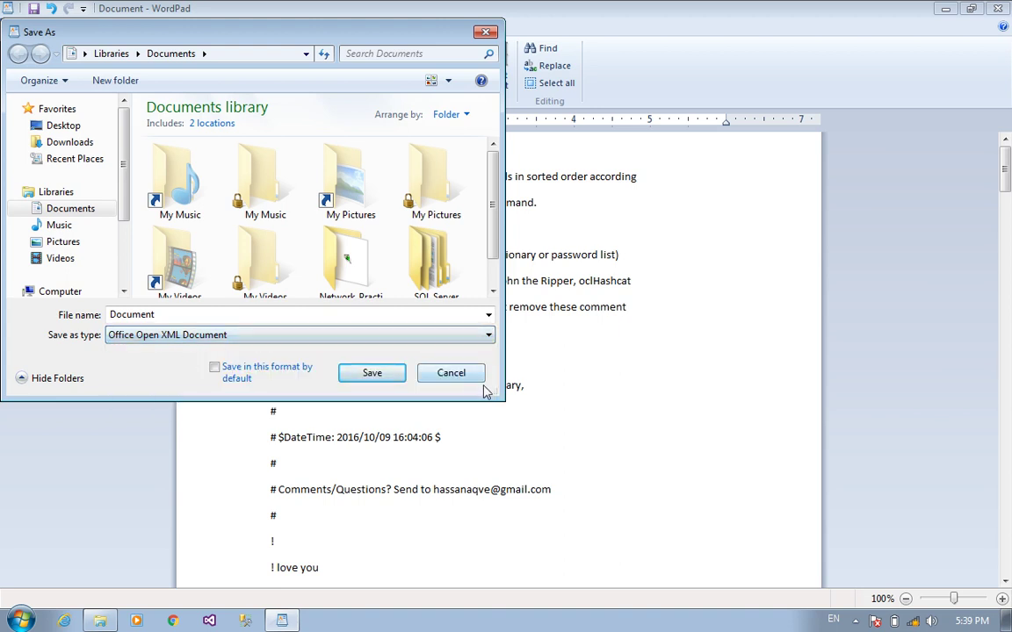
{"action": "left_click", "coordinate": [453, 374]}
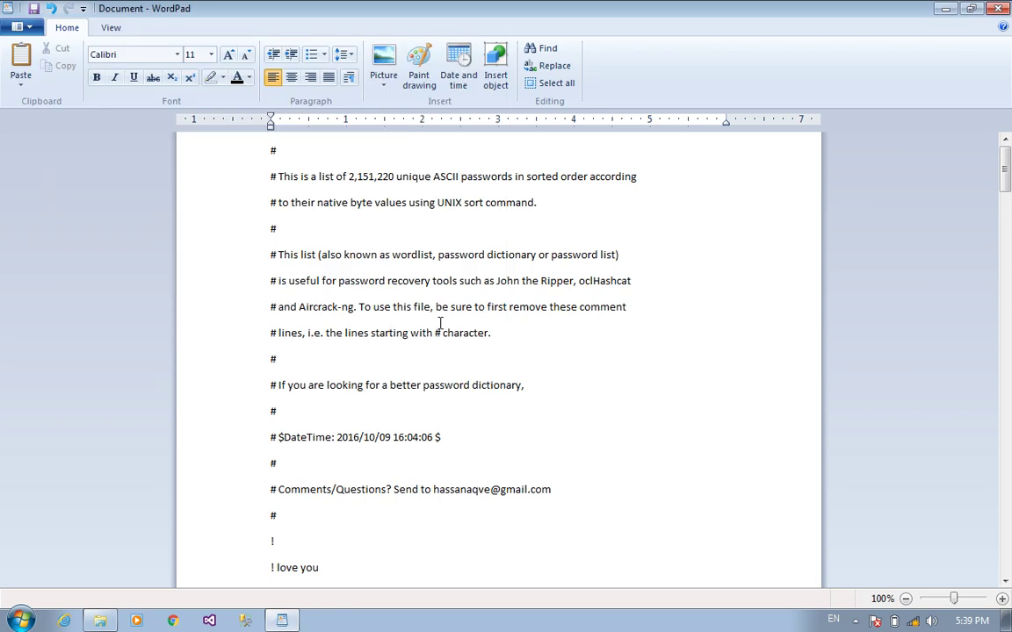
Step: Examine the save dialog for other formats, including its list of file types, and leave without saving
{"action": "left_click", "coordinate": [26, 32]}
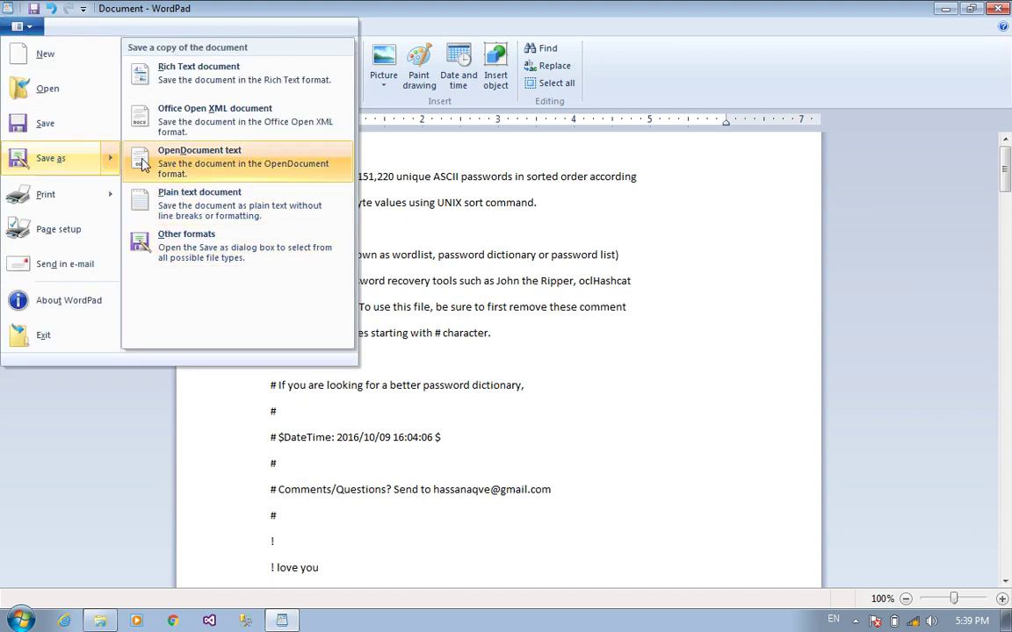
{"action": "left_click", "coordinate": [193, 210]}
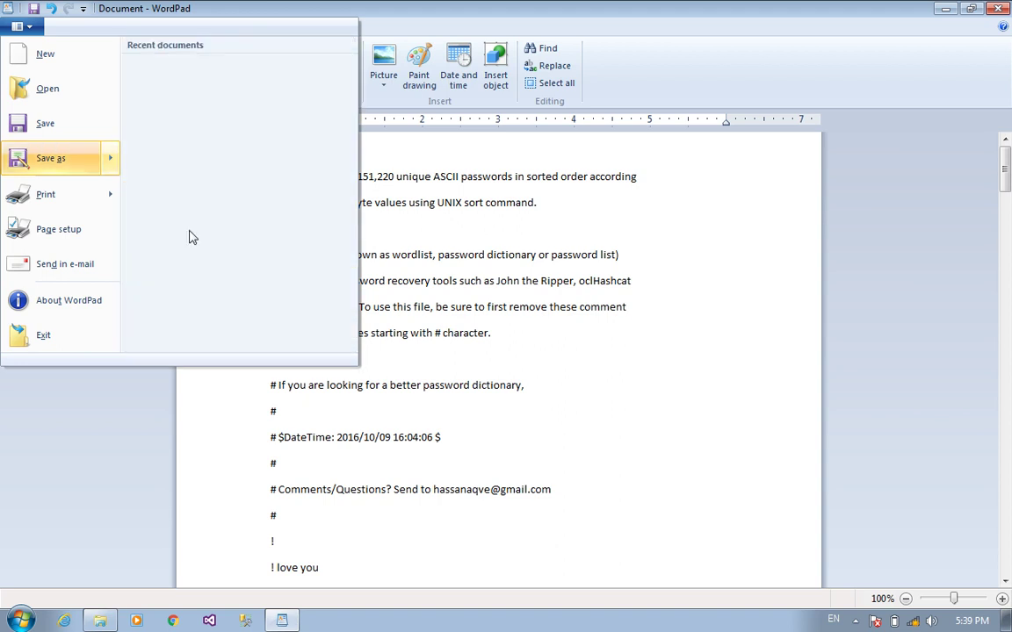
{"action": "left_click", "coordinate": [265, 335]}
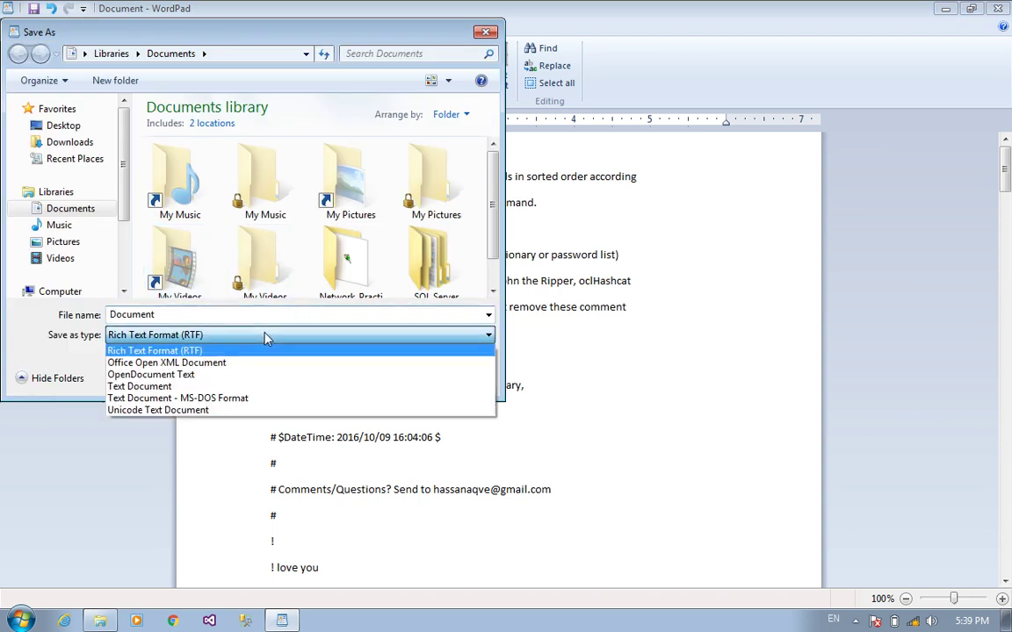
{"action": "left_click", "coordinate": [193, 314]}
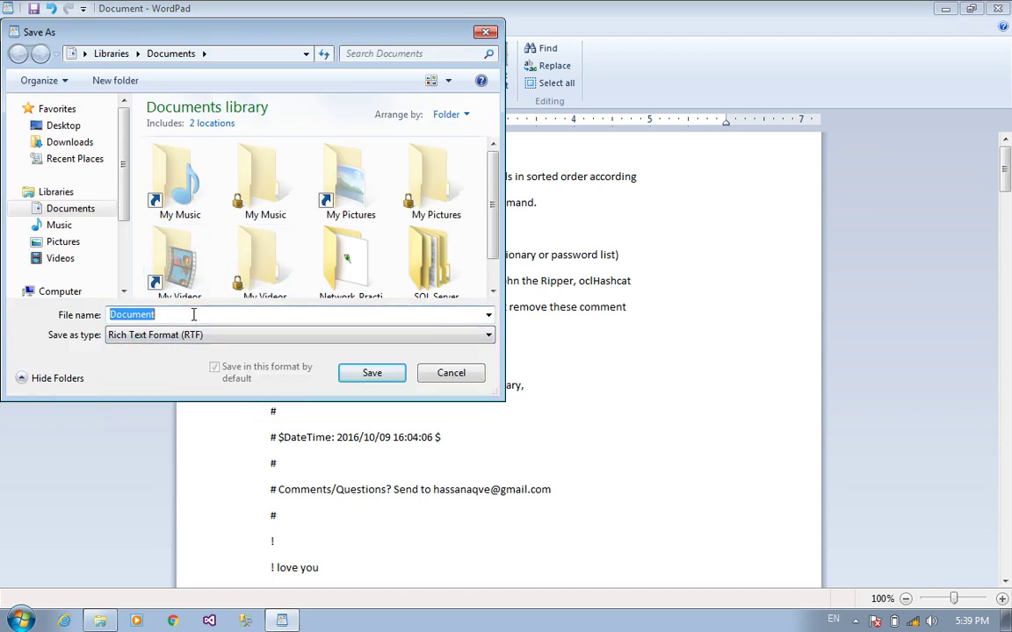
{"action": "left_click", "coordinate": [193, 314]}
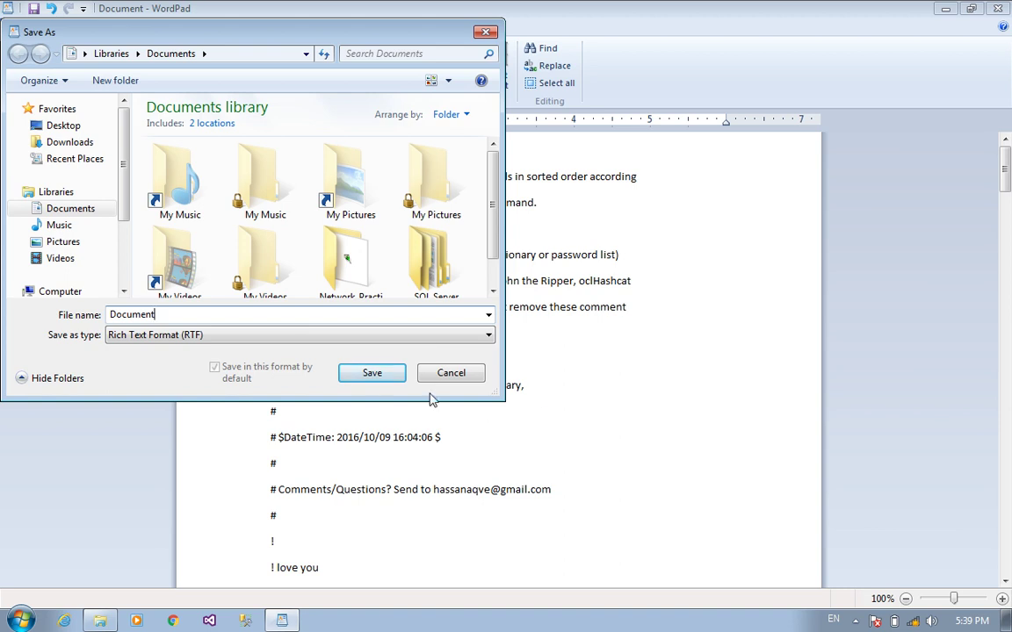
{"action": "left_click", "coordinate": [448, 372]}
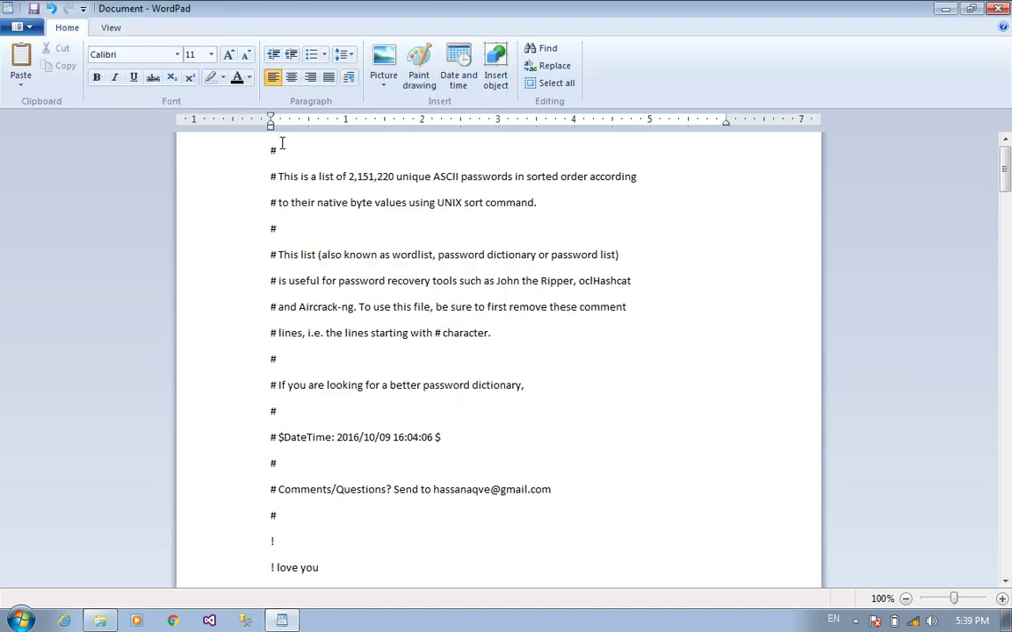
Step: Copy the two lines from "# This is a list of 2,151,220 unique ASCII passwords" through "UNIX sort command."
{"action": "left_click", "coordinate": [23, 77]}
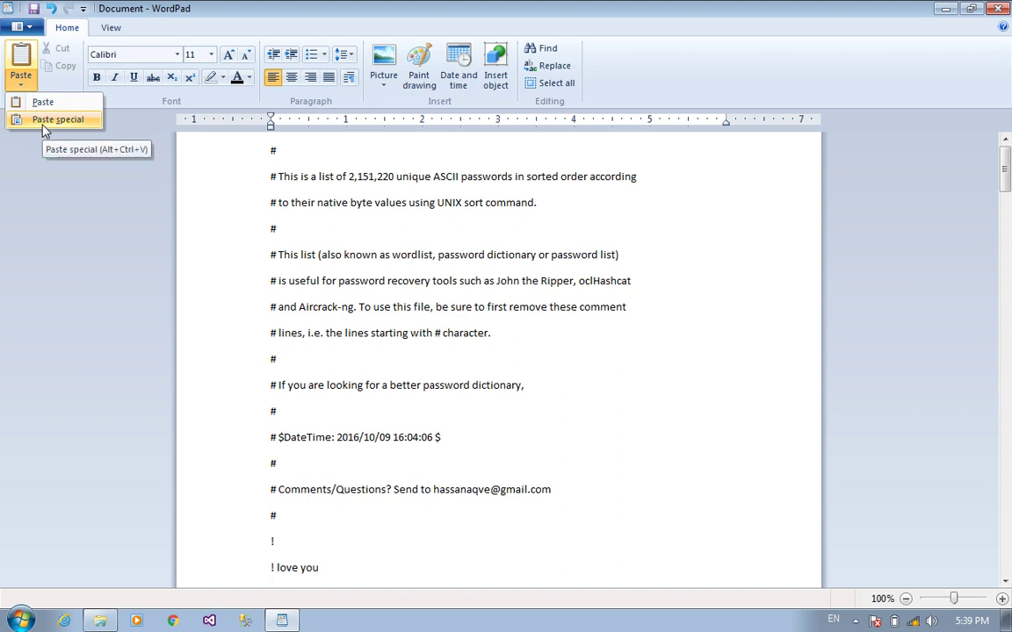
{"action": "left_click", "coordinate": [449, 202]}
{"action": "left_click_drag", "start_coordinate": [536, 203], "coordinate": [199, 174]}
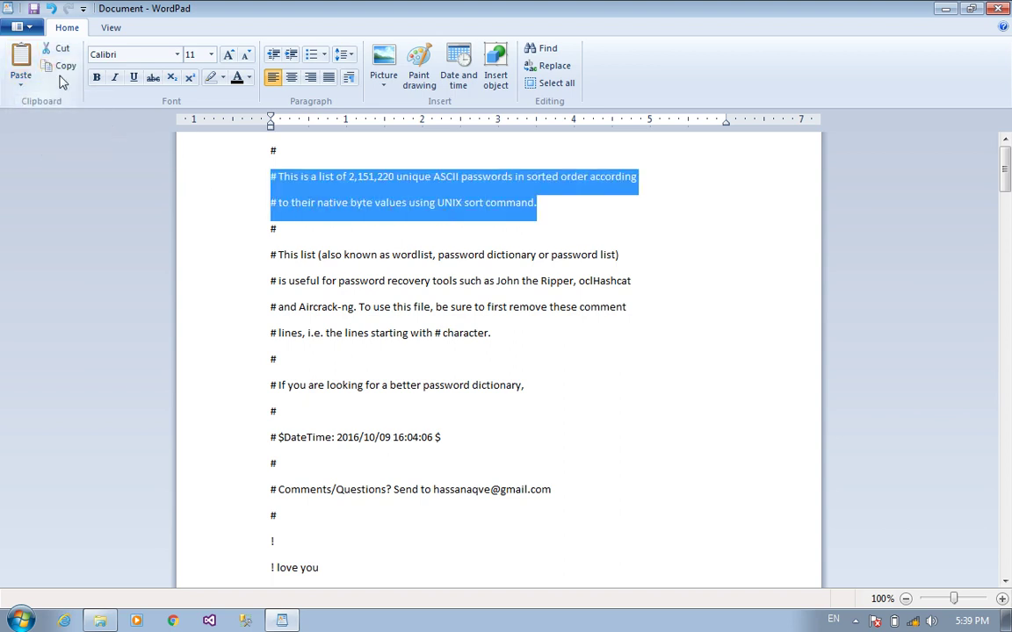
{"action": "left_click", "coordinate": [59, 66]}
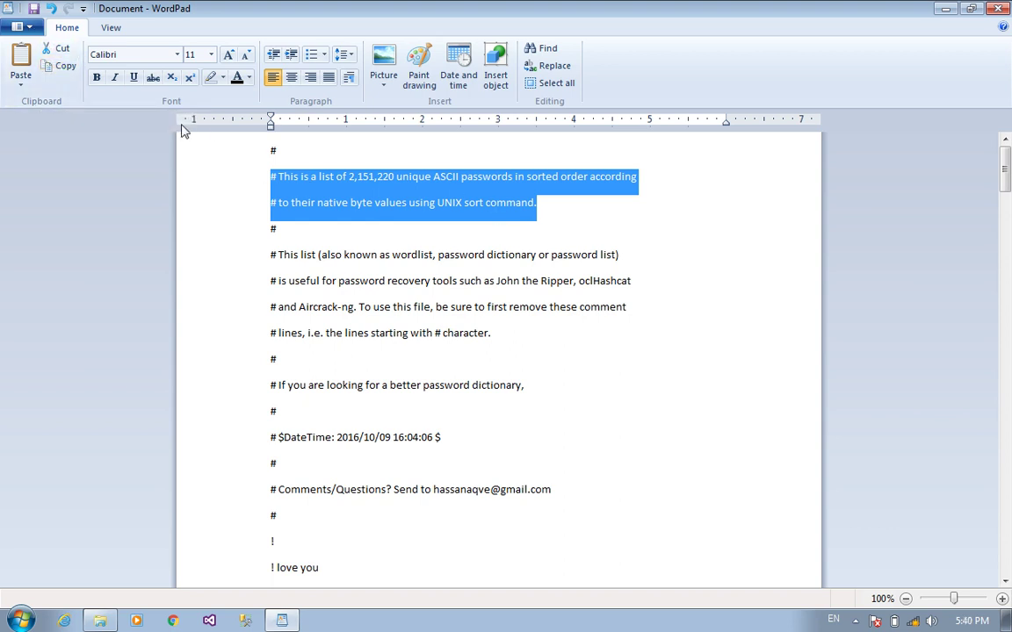
Step: Paste the copied lines on a new line directly above "# This list (also known as wordlist"
{"action": "left_click", "coordinate": [381, 266]}
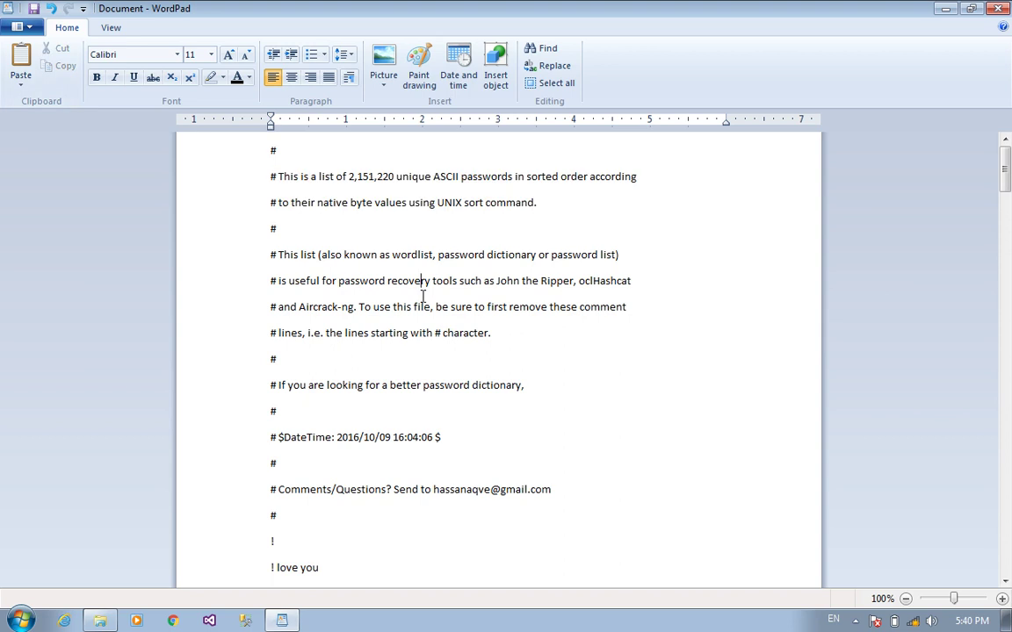
{"action": "left_click", "coordinate": [301, 232]}
{"action": "key", "text": "Return"}
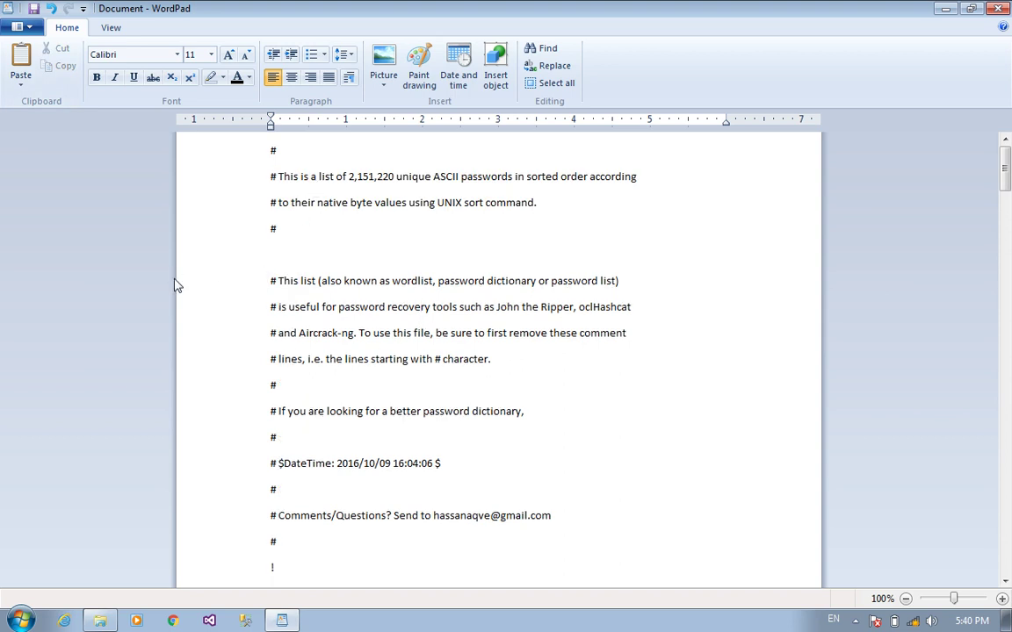
{"action": "left_click", "coordinate": [20, 82]}
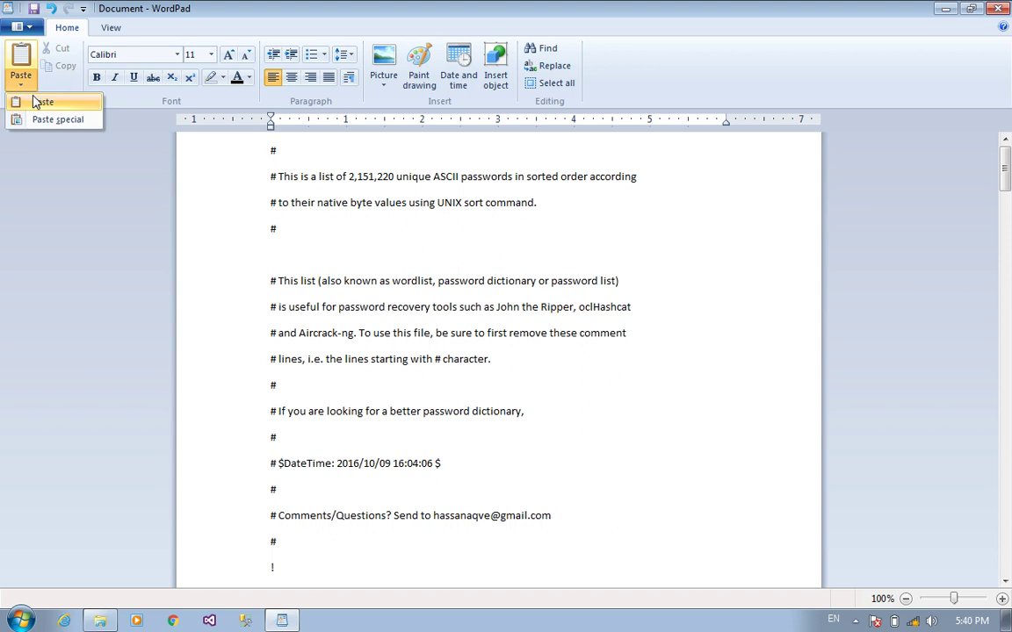
{"action": "left_click", "coordinate": [21, 98]}
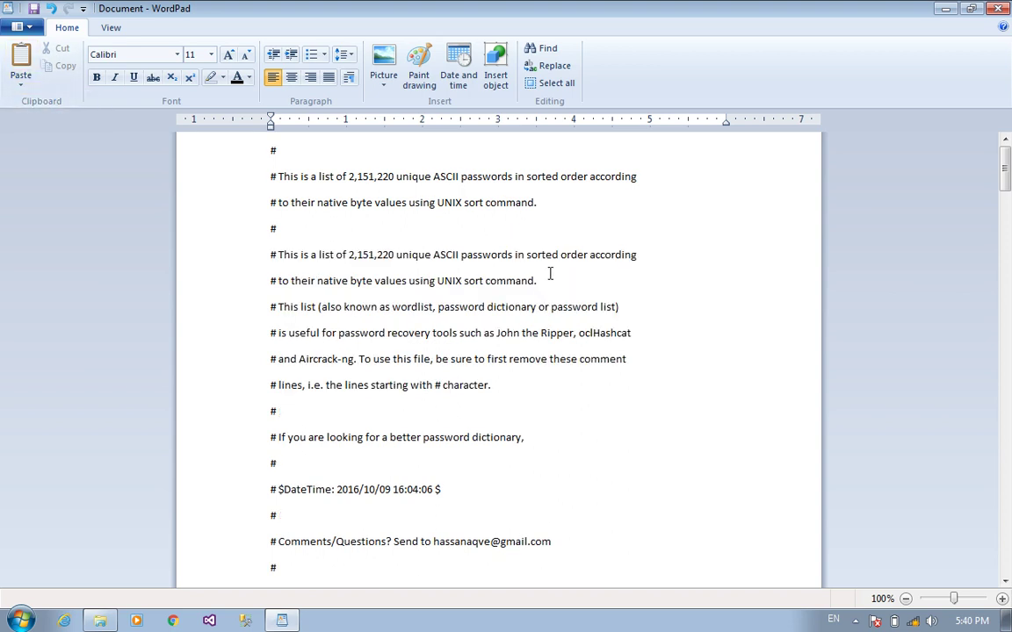
Step: Review the Paste Special formats and paste the copied text as a Picture (Metafile) on a new line below the pasted lines
{"action": "key", "text": "Return"}
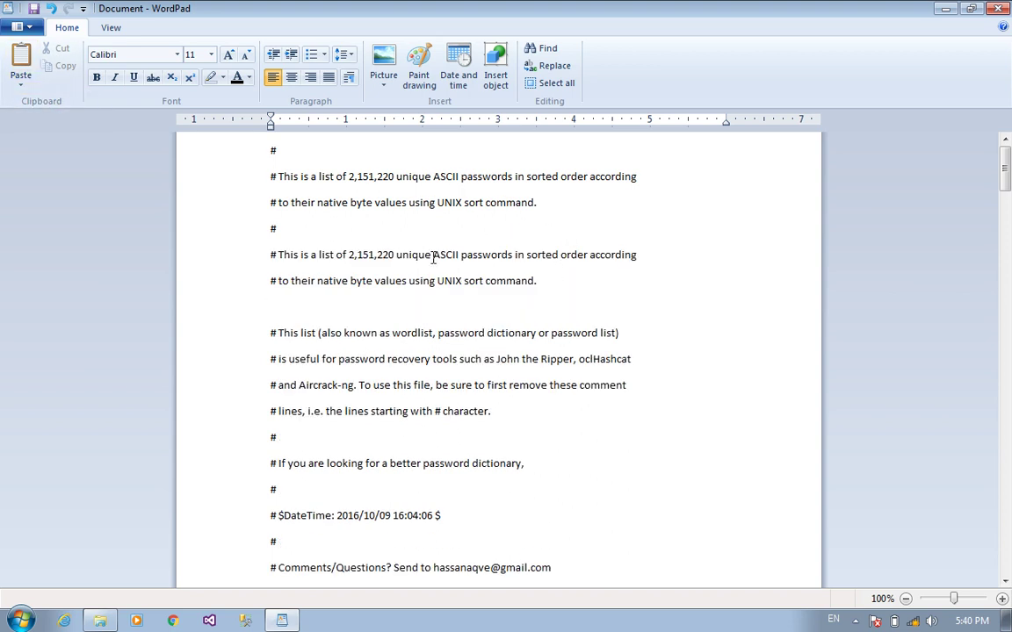
{"action": "left_click", "coordinate": [21, 82]}
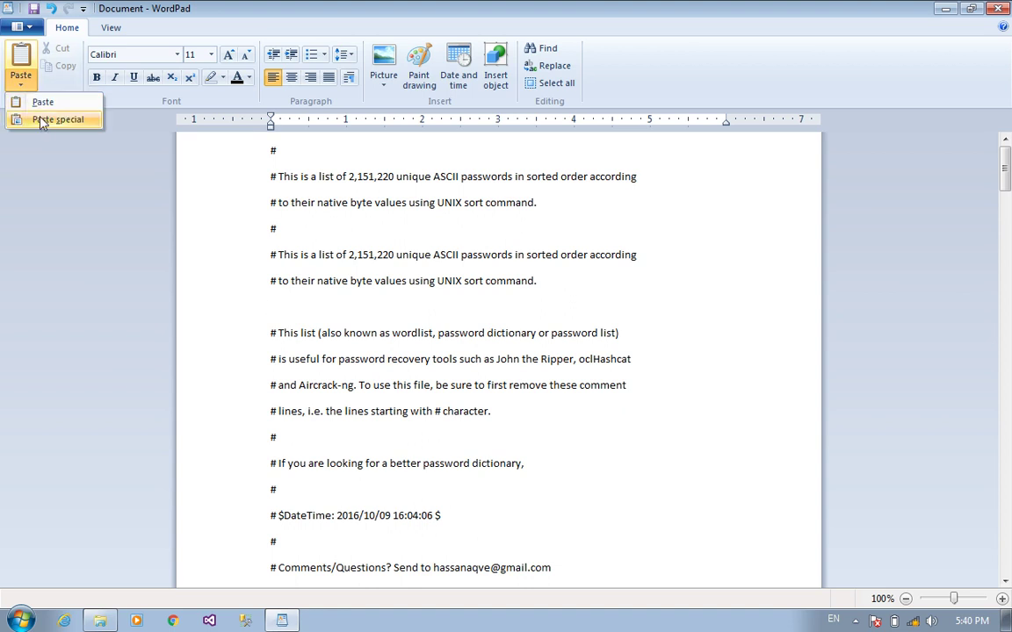
{"action": "left_click", "coordinate": [39, 120]}
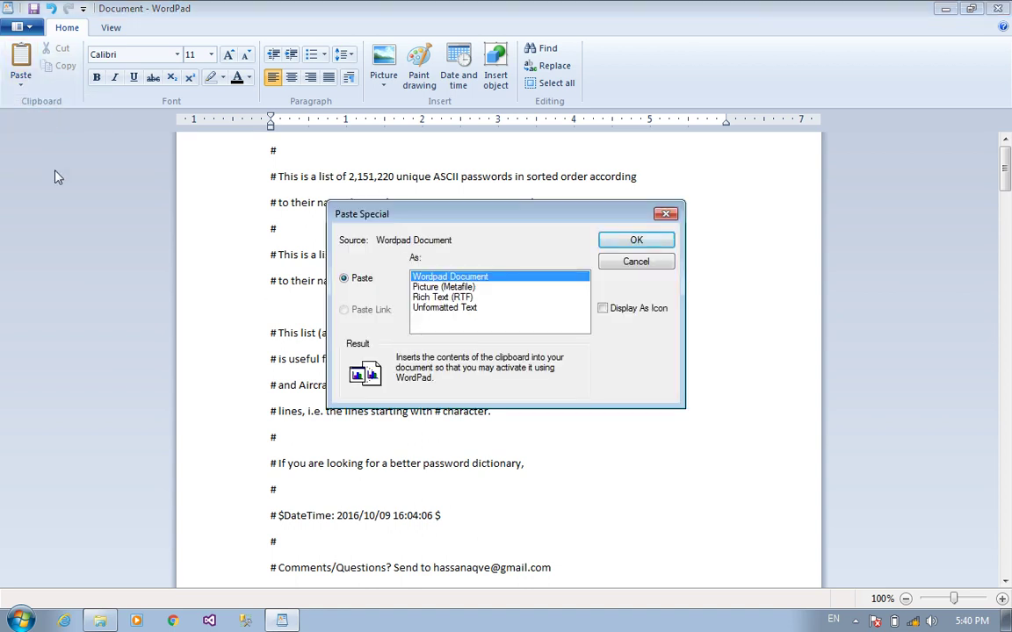
{"action": "left_click", "coordinate": [459, 298]}
{"action": "left_click", "coordinate": [451, 288]}
{"action": "left_click", "coordinate": [450, 278]}
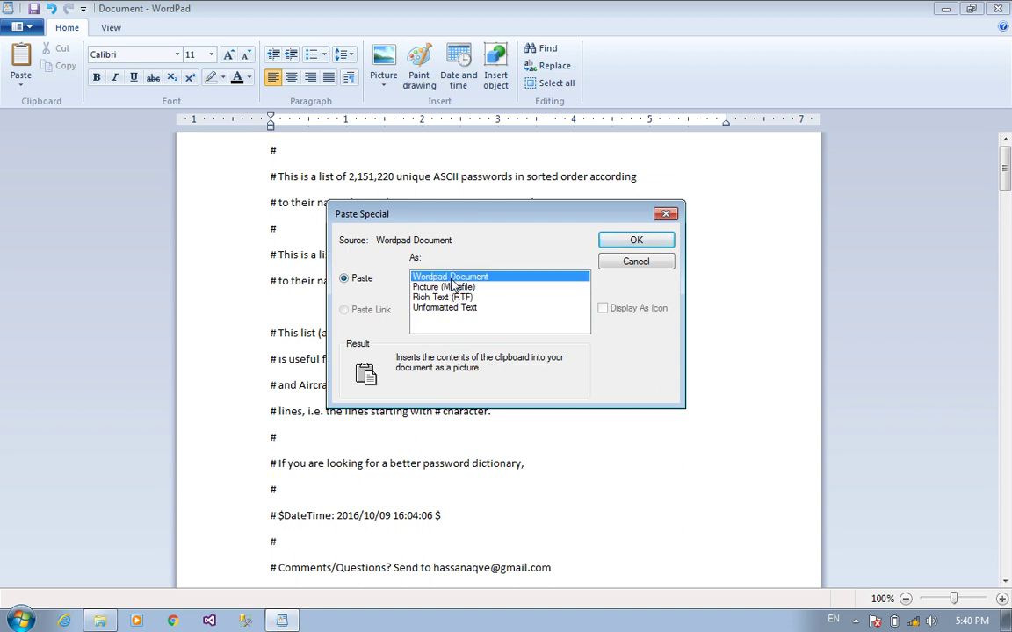
{"action": "left_click", "coordinate": [450, 299]}
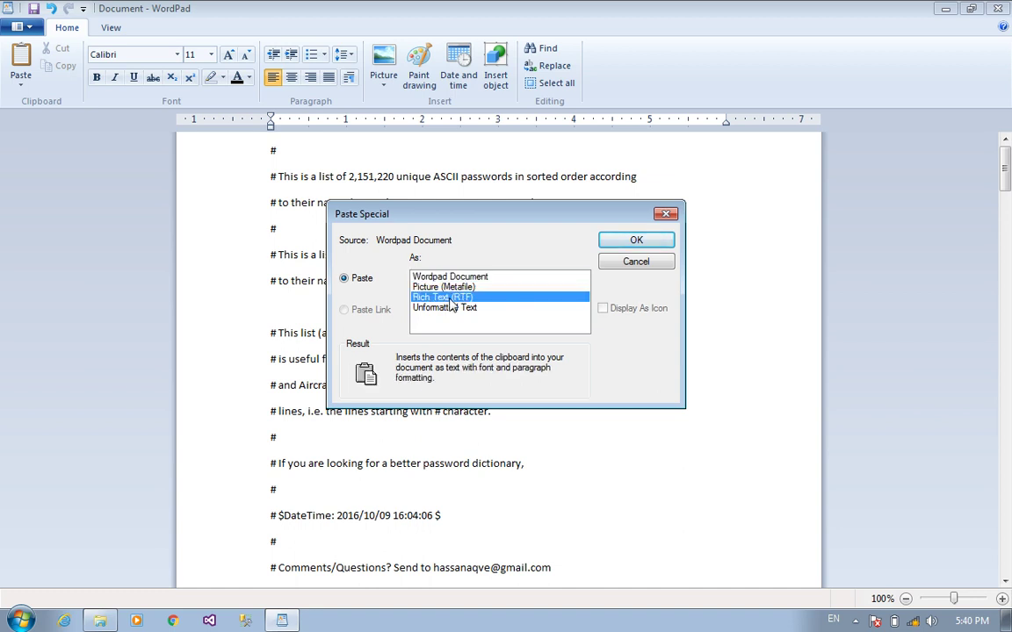
{"action": "left_click", "coordinate": [443, 308]}
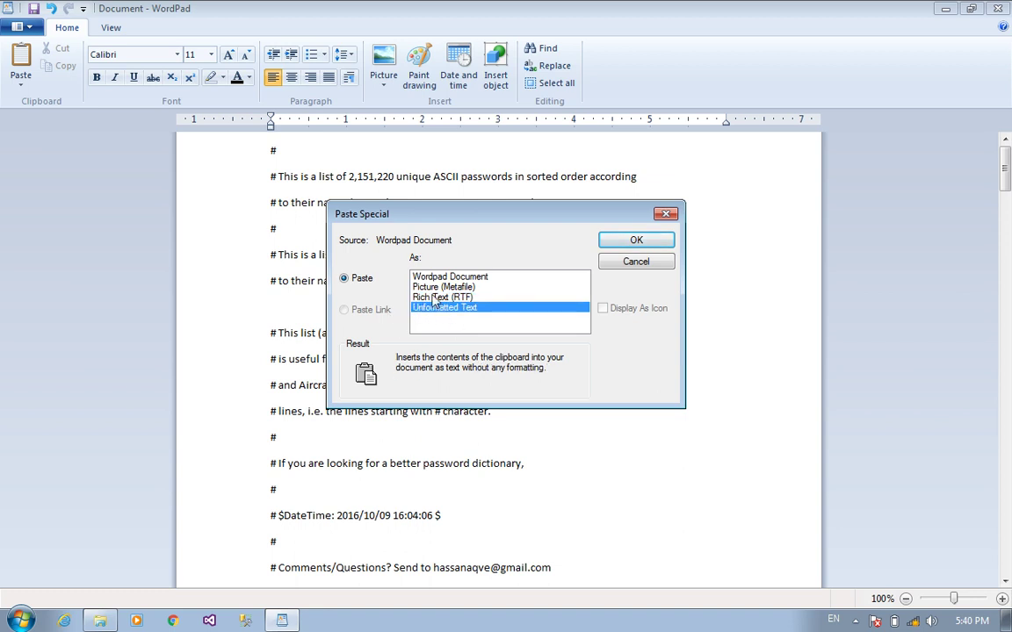
{"action": "left_click", "coordinate": [442, 298]}
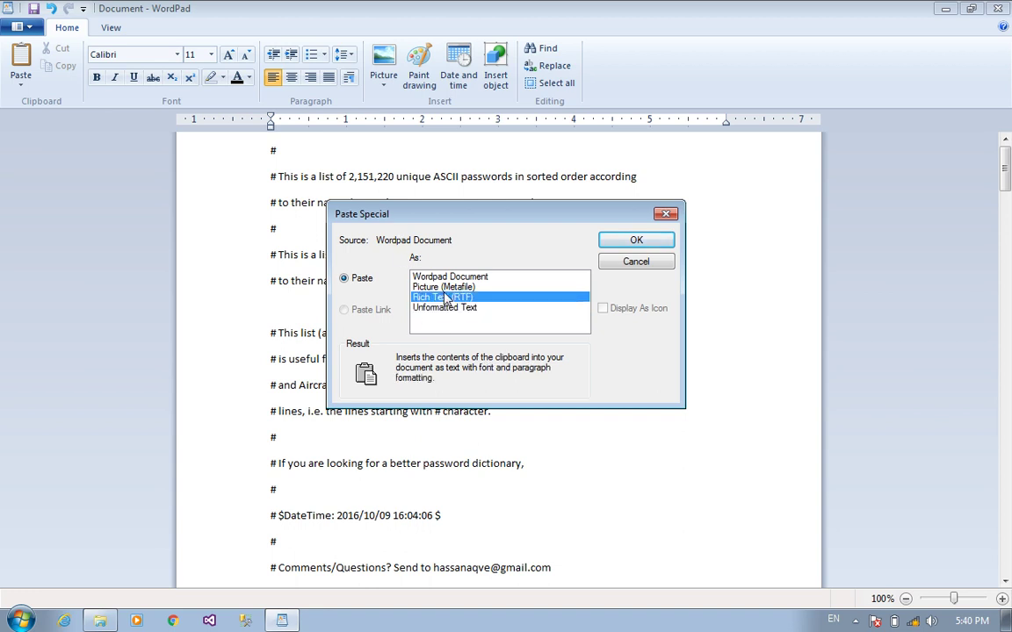
{"action": "left_click", "coordinate": [444, 288]}
{"action": "left_click", "coordinate": [626, 244]}
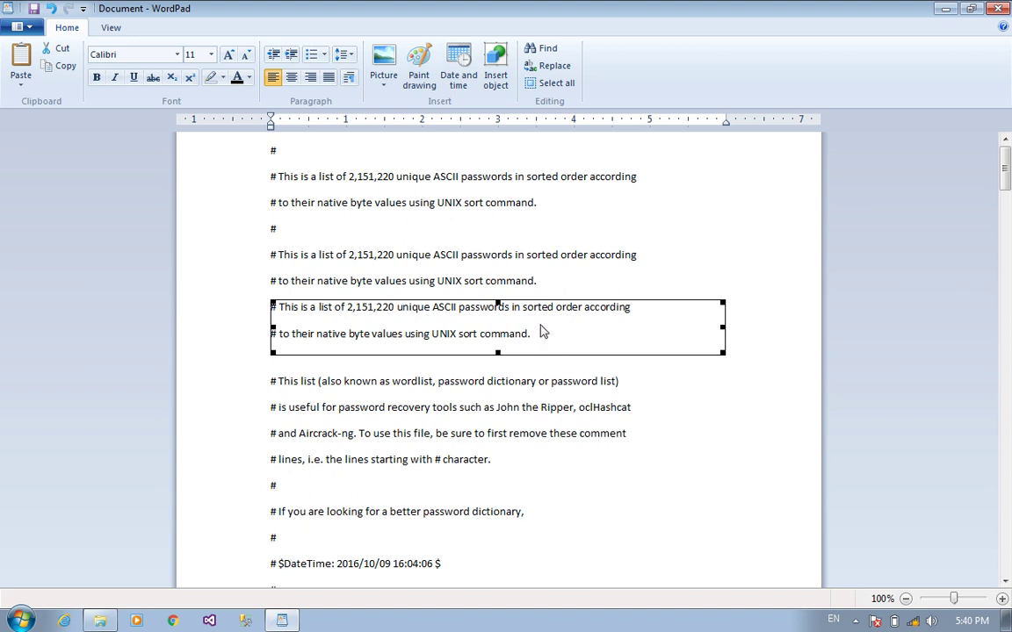
Step: Move the pasted picture into the line starting "# This list" and stretch and shrink its height, leaving it slightly taller than pasted
{"action": "left_click_drag", "start_coordinate": [542, 331], "coordinate": [503, 492]}
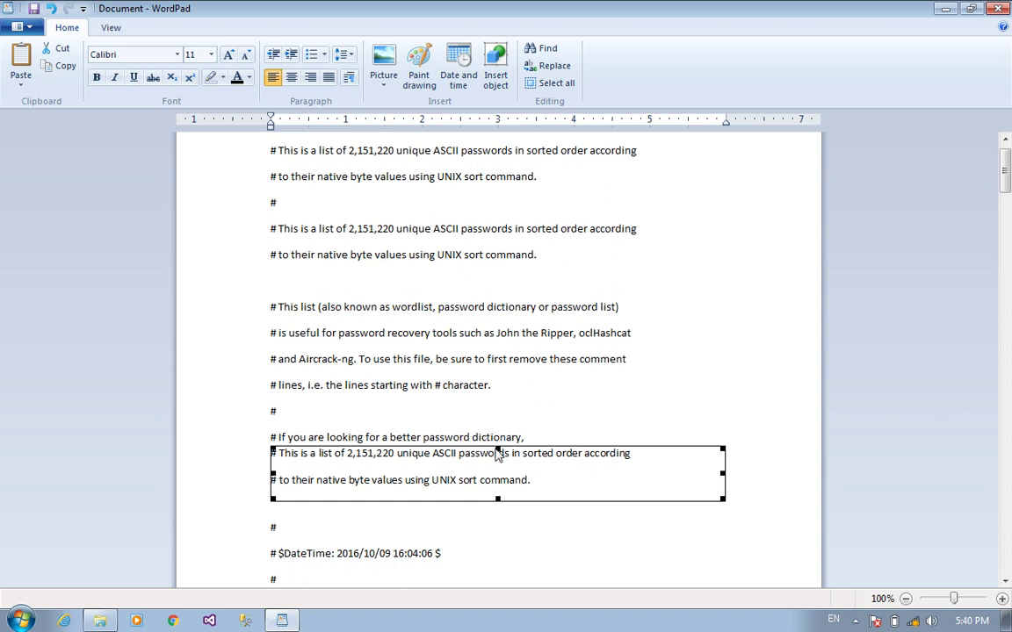
{"action": "left_click_drag", "start_coordinate": [497, 449], "coordinate": [387, 139]}
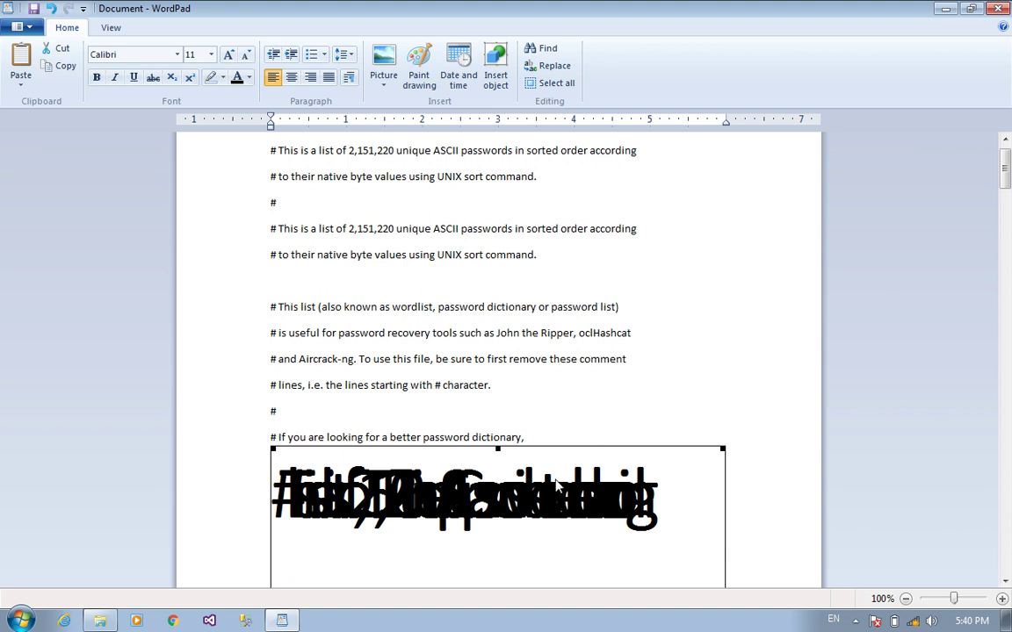
{"action": "scroll", "coordinate": [489, 332], "scroll_direction": "down", "scroll_amount": 4}
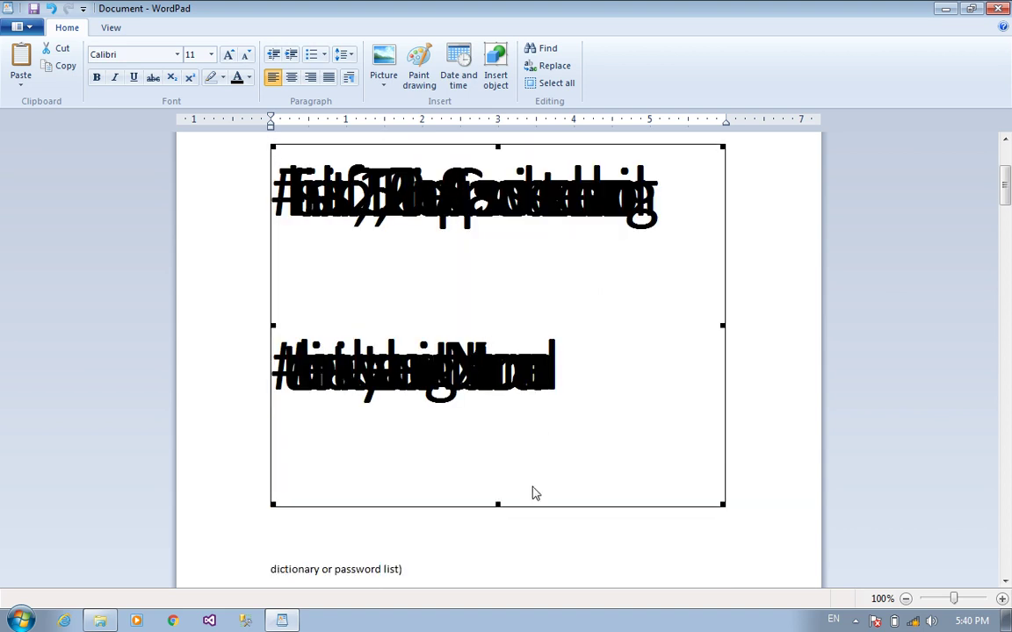
{"action": "left_click_drag", "start_coordinate": [496, 503], "coordinate": [399, 183]}
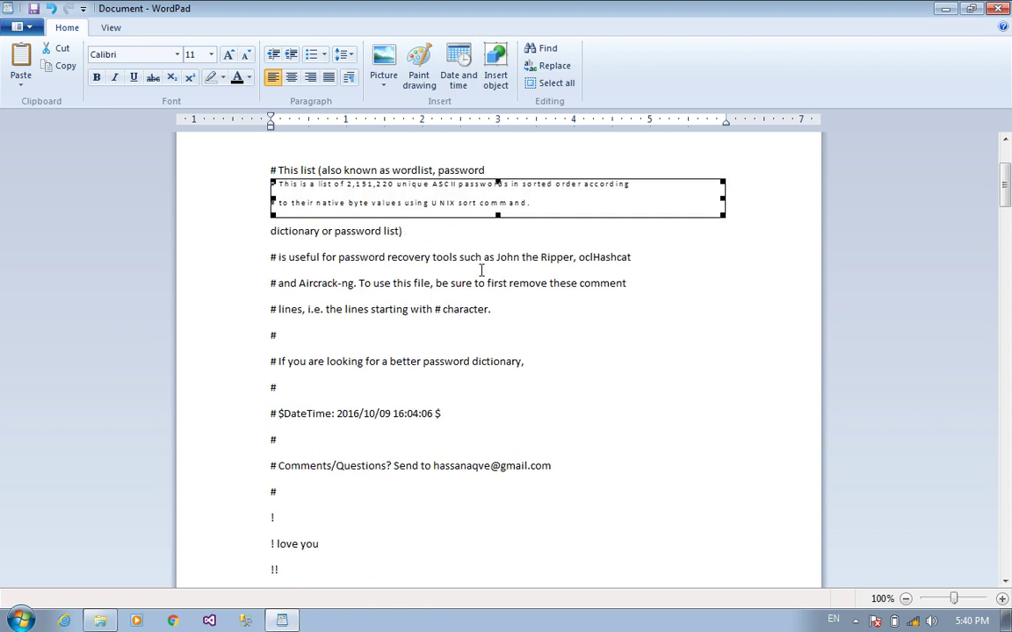
{"action": "scroll", "coordinate": [507, 344], "scroll_direction": "up", "scroll_amount": 3}
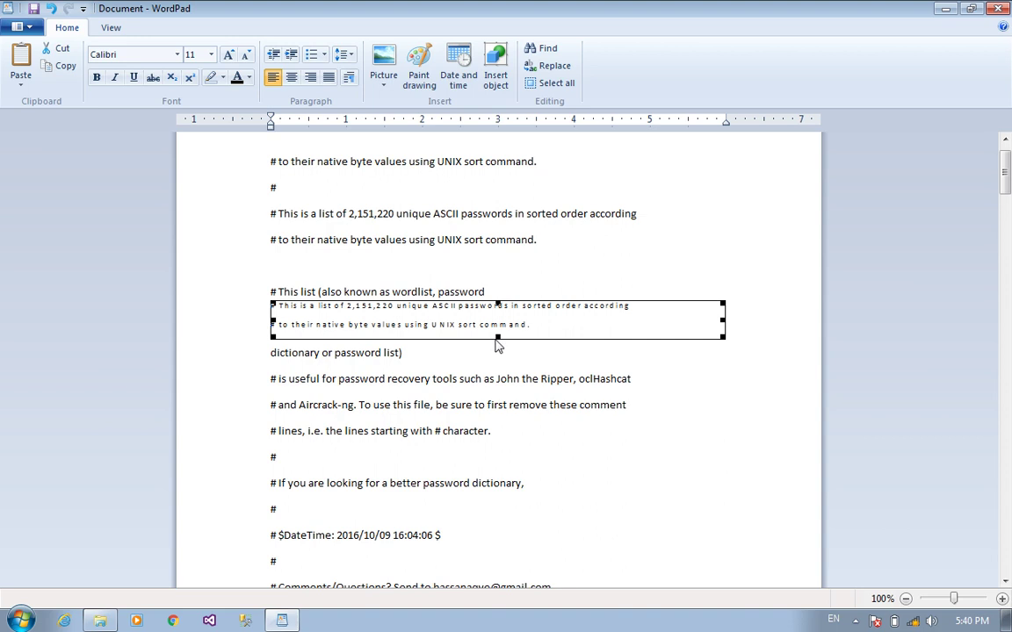
{"action": "left_click_drag", "start_coordinate": [496, 342], "coordinate": [542, 483]}
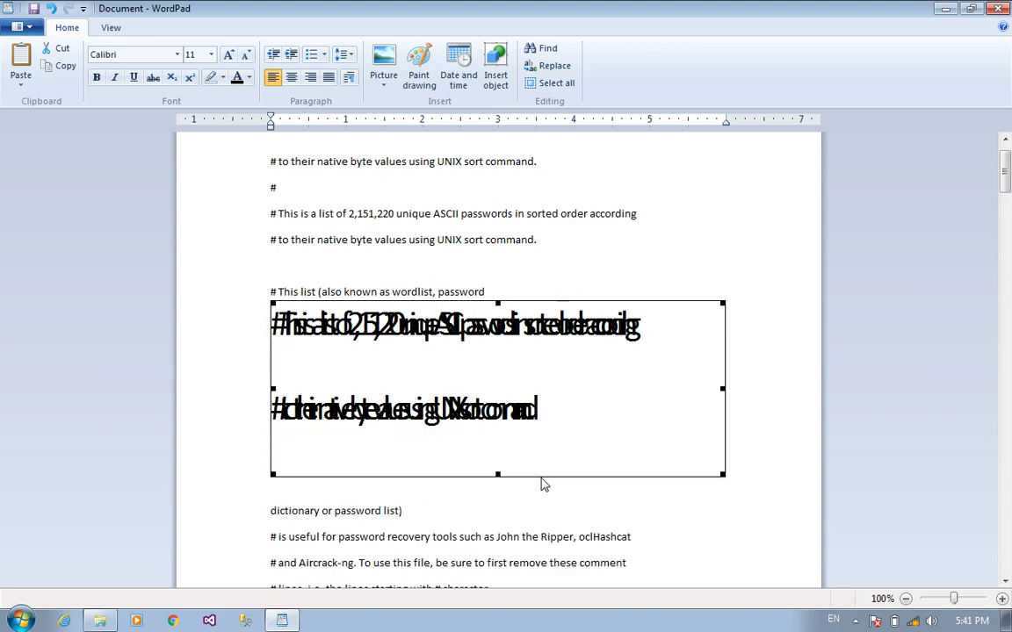
{"action": "left_click_drag", "start_coordinate": [496, 474], "coordinate": [442, 368]}
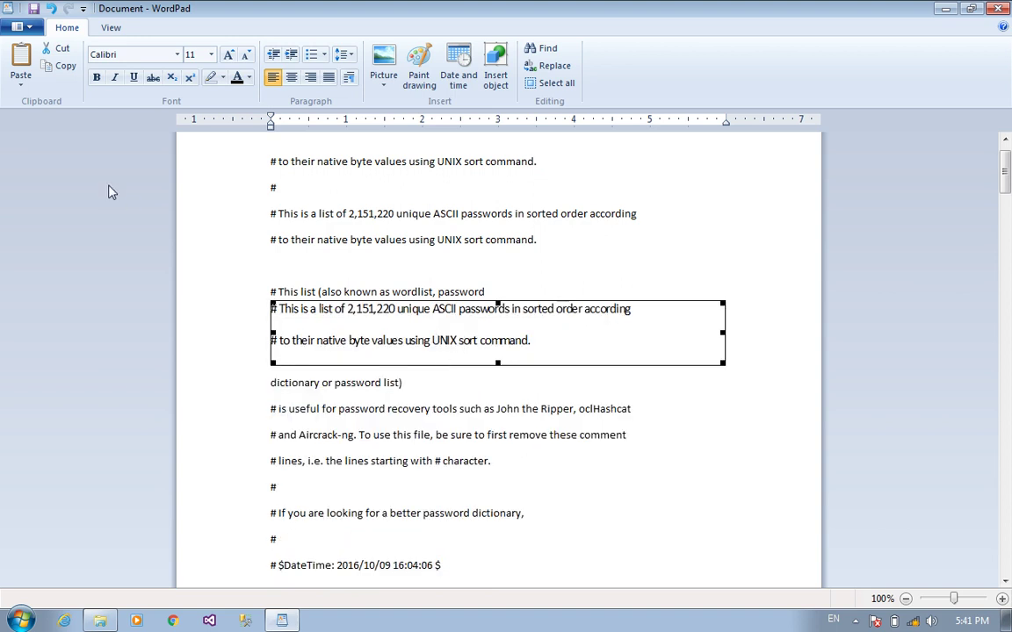
Step: Move the picture to between the complete "# This list" line and the line starting "# is useful for password recovery tools"
{"action": "left_click", "coordinate": [597, 437]}
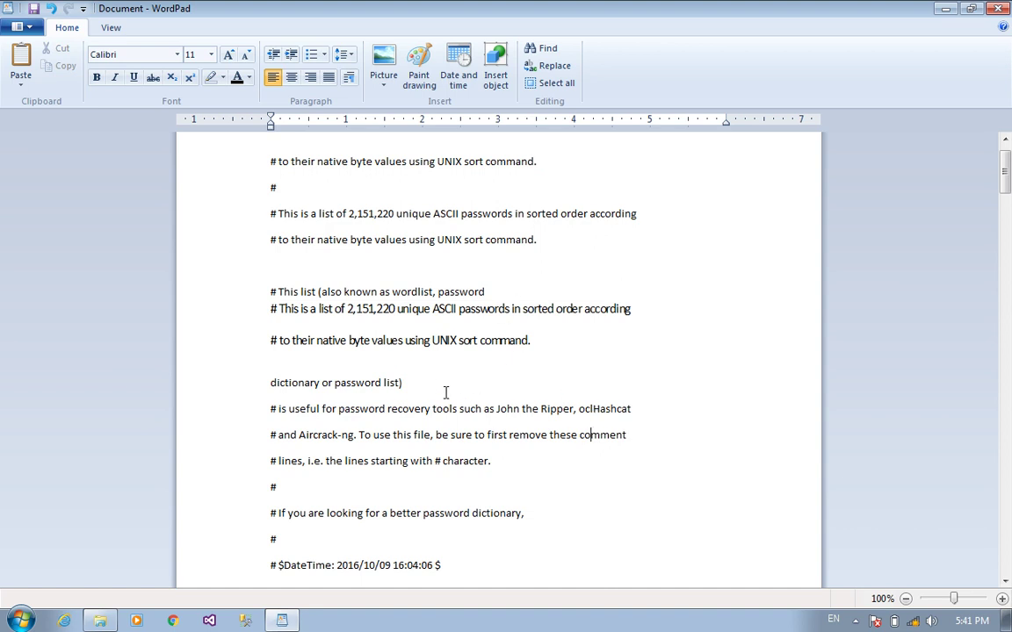
{"action": "left_click", "coordinate": [558, 354]}
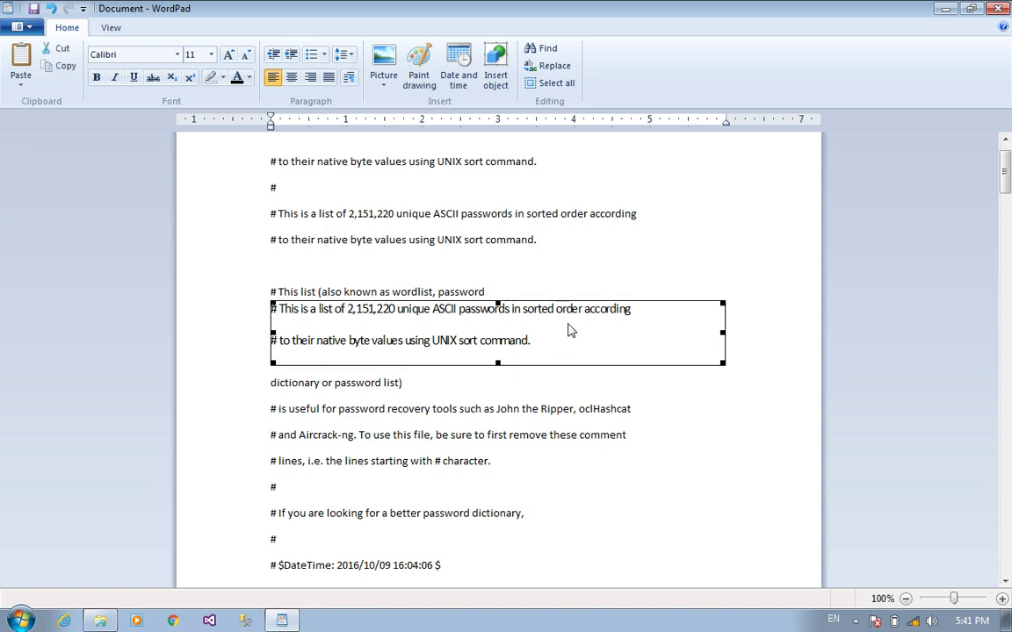
{"action": "left_click_drag", "start_coordinate": [573, 319], "coordinate": [436, 390]}
{"action": "left_click", "coordinate": [436, 395]}
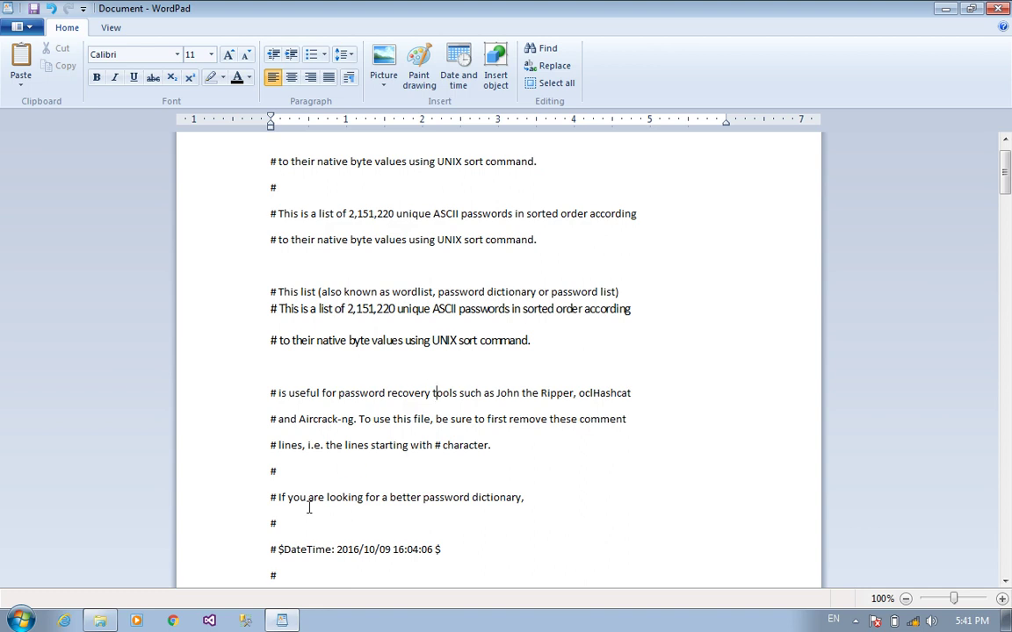
Step: Insert a blank line above "# If you are looking" and set the "# lines, i.e." line to the font listed just below Arial Rounded MT Bold
{"action": "key", "text": "Return"}
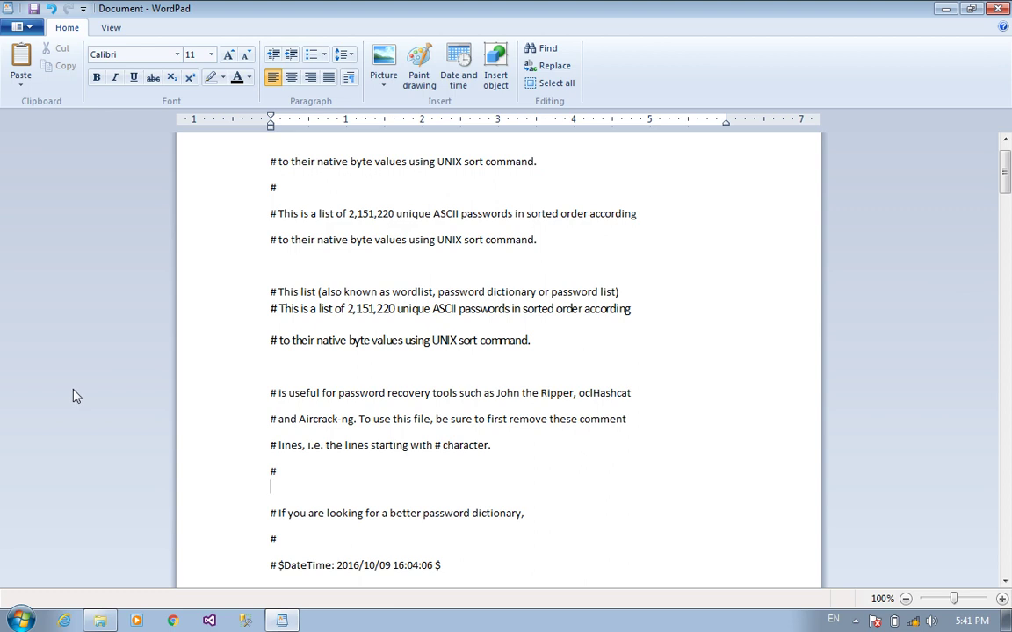
{"action": "left_click_drag", "start_coordinate": [443, 453], "coordinate": [249, 447]}
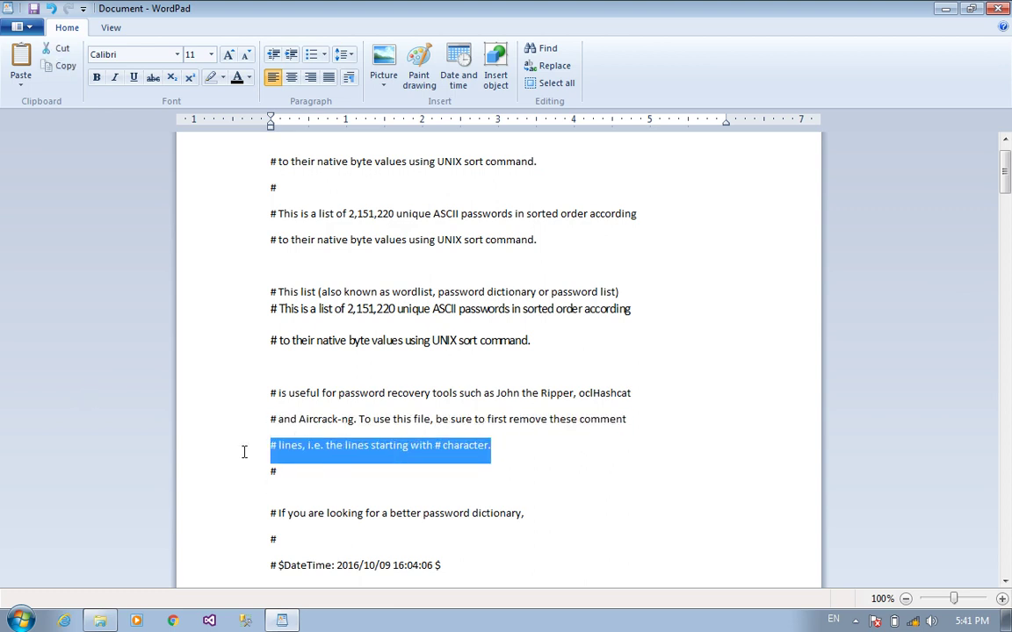
{"action": "left_click", "coordinate": [175, 55]}
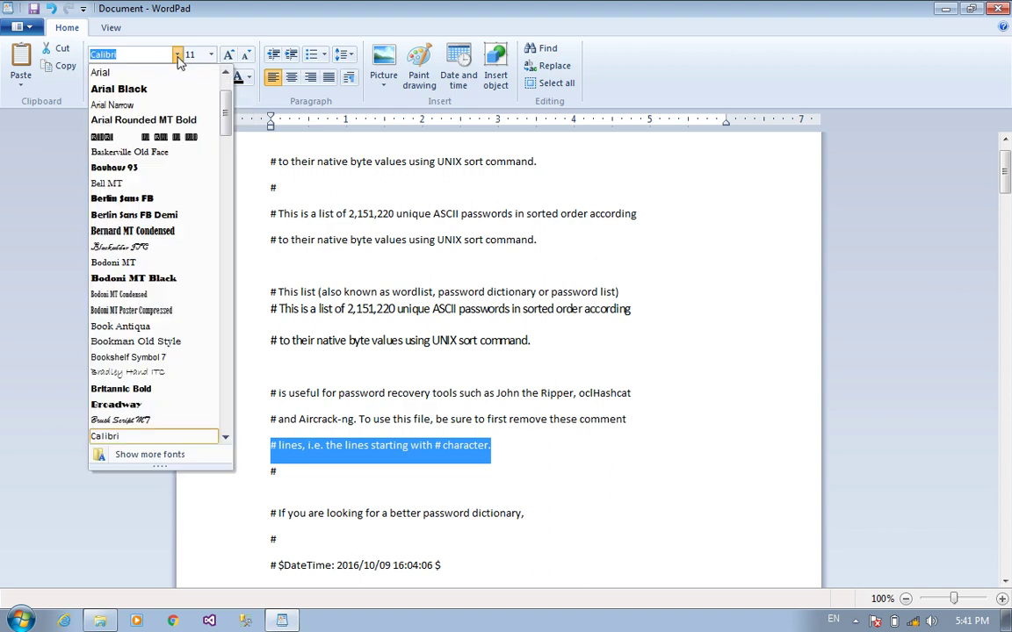
{"action": "left_click", "coordinate": [143, 137]}
Step: Zoom in to 140% and examine the "# lines, i.e." line in its new font
{"action": "left_click", "coordinate": [425, 513]}
{"action": "left_click_drag", "start_coordinate": [524, 509], "coordinate": [248, 518]}
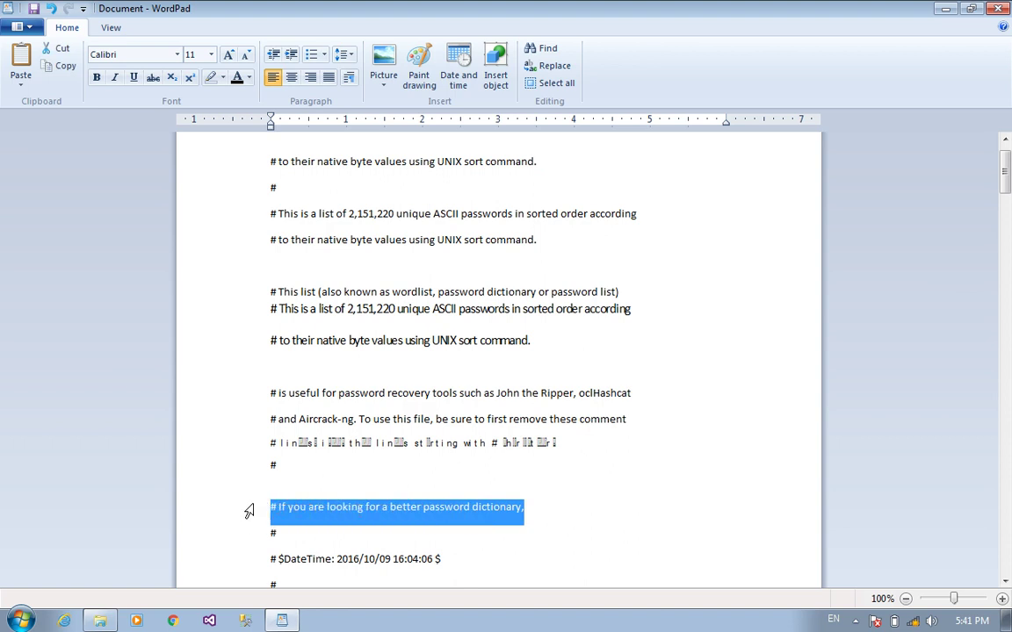
{"action": "scroll", "coordinate": [251, 508], "scroll_direction": "up", "scroll_amount": 4}
{"action": "left_click", "coordinate": [346, 436]}
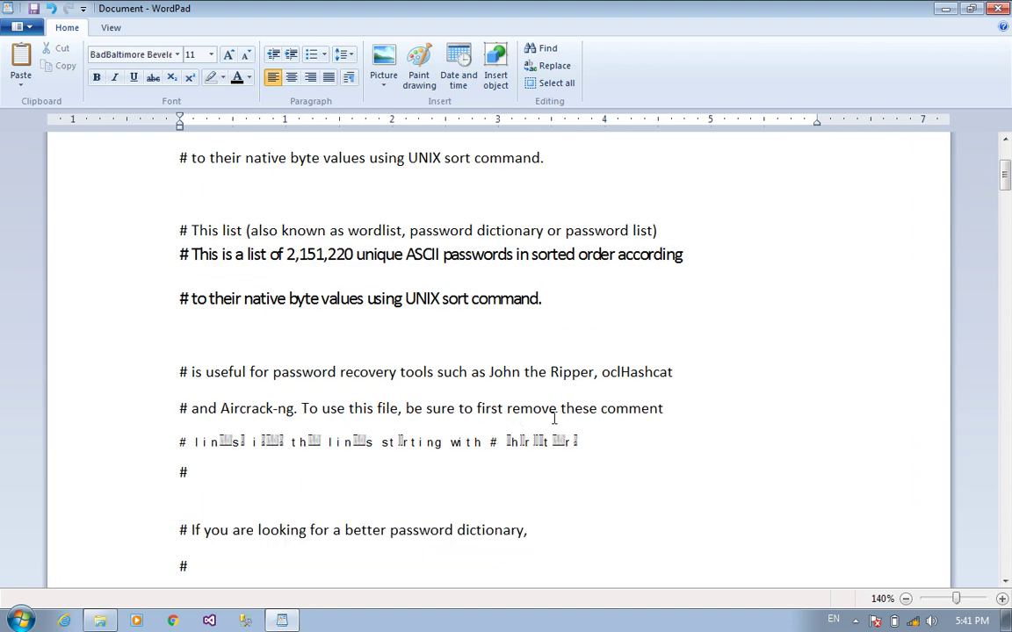
{"action": "left_click_drag", "start_coordinate": [569, 450], "coordinate": [305, 463]}
{"action": "left_click", "coordinate": [372, 503]}
Step: At 130% zoom, try font size 72 on "# If you are looking for a better password dictionary" and settle on size 36
{"action": "left_click_drag", "start_coordinate": [523, 532], "coordinate": [170, 551]}
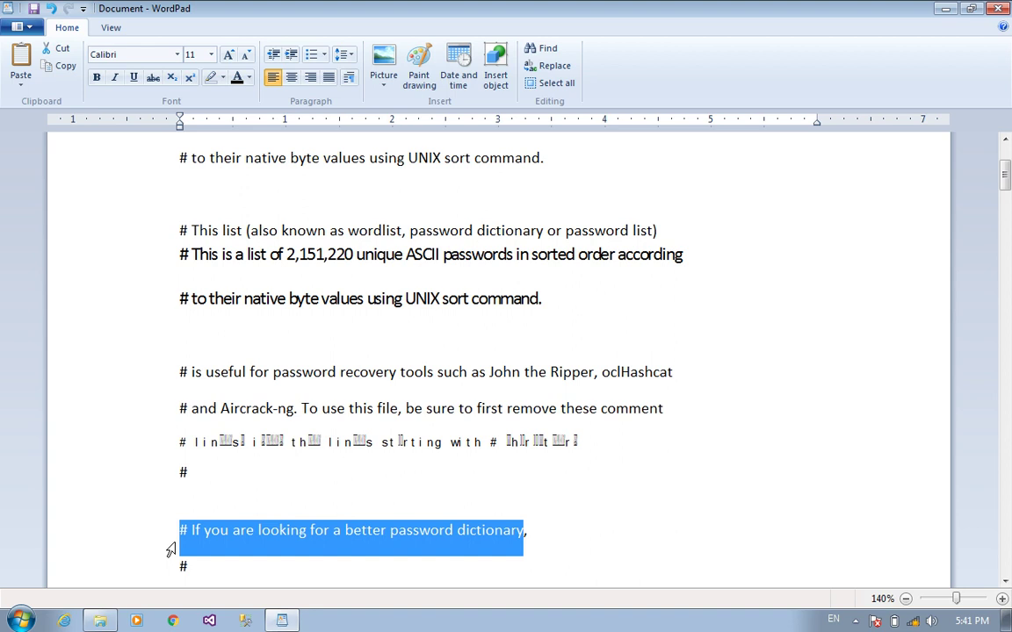
{"action": "scroll", "coordinate": [210, 522], "scroll_direction": "up", "scroll_amount": 6, "text": "ctrl"}
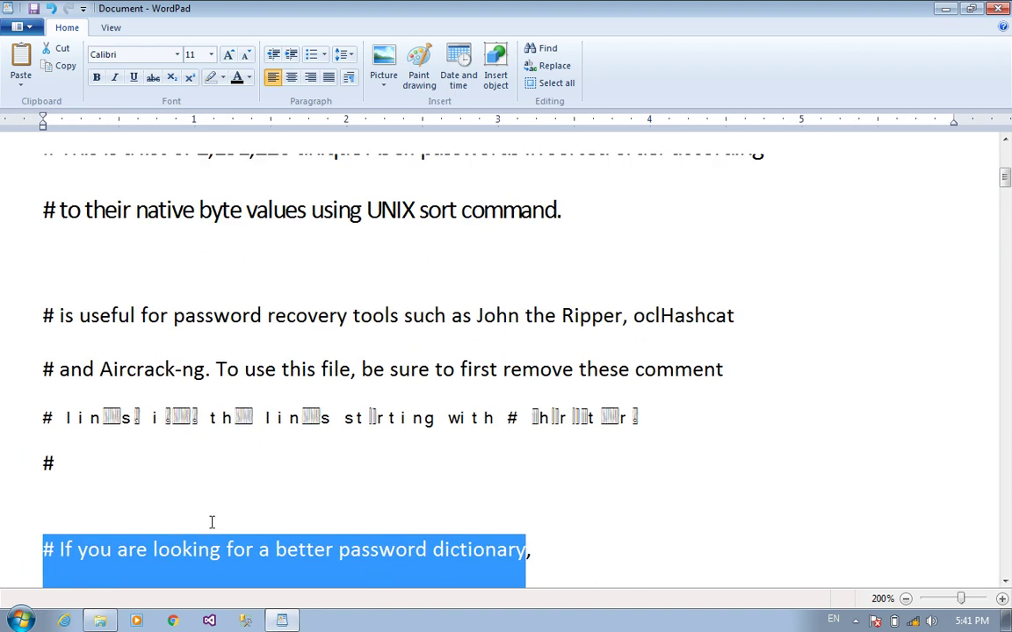
{"action": "scroll", "coordinate": [212, 523], "scroll_direction": "down", "scroll_amount": 5, "text": "ctrl"}
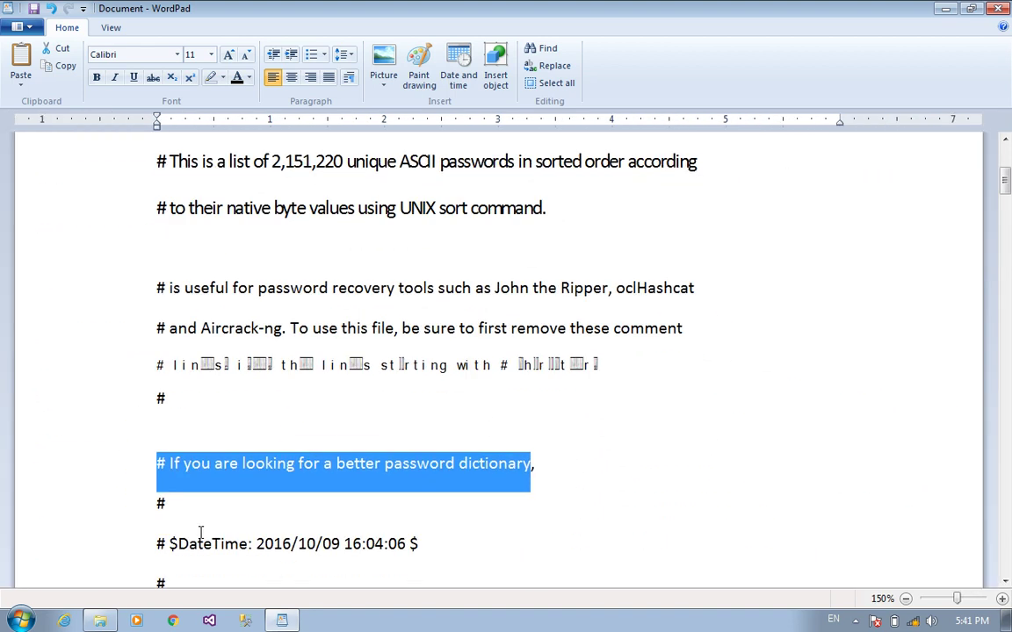
{"action": "scroll", "coordinate": [200, 533], "scroll_direction": "down", "scroll_amount": 2, "text": "ctrl"}
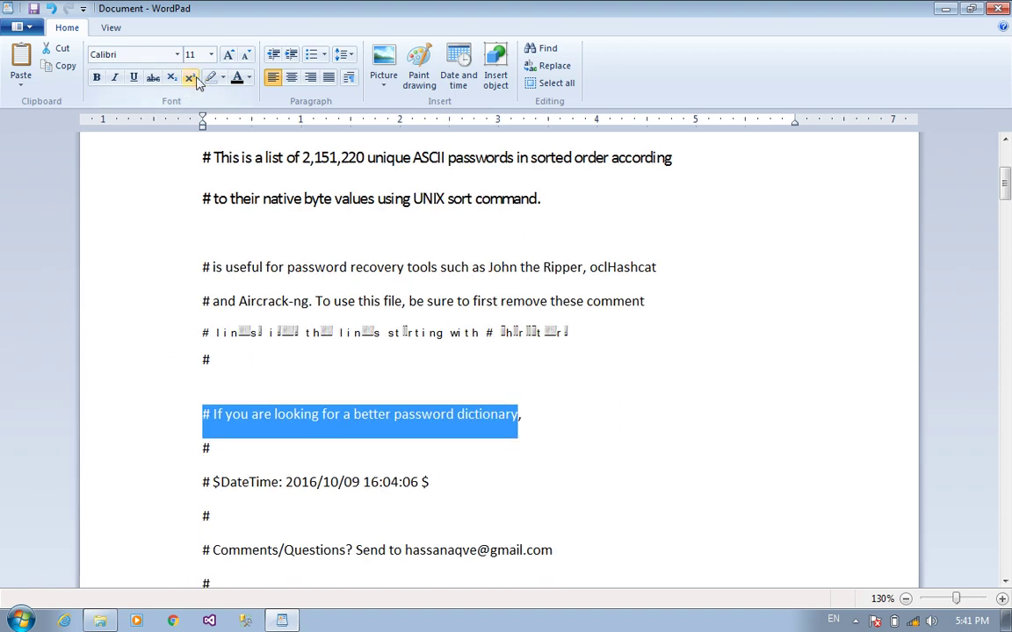
{"action": "left_click", "coordinate": [211, 54]}
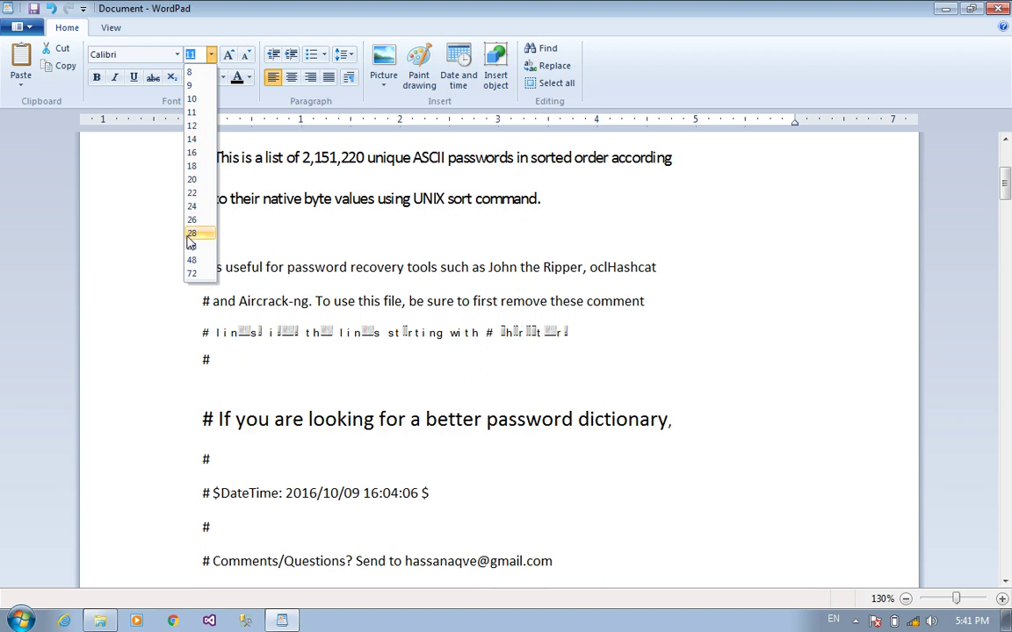
{"action": "left_click", "coordinate": [192, 273]}
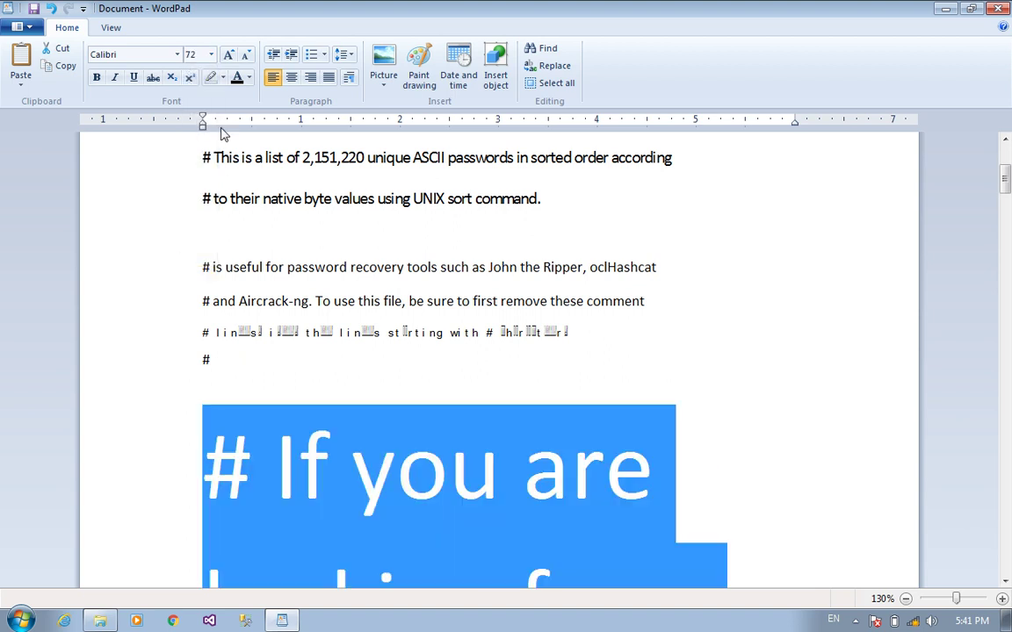
{"action": "left_click", "coordinate": [196, 58]}
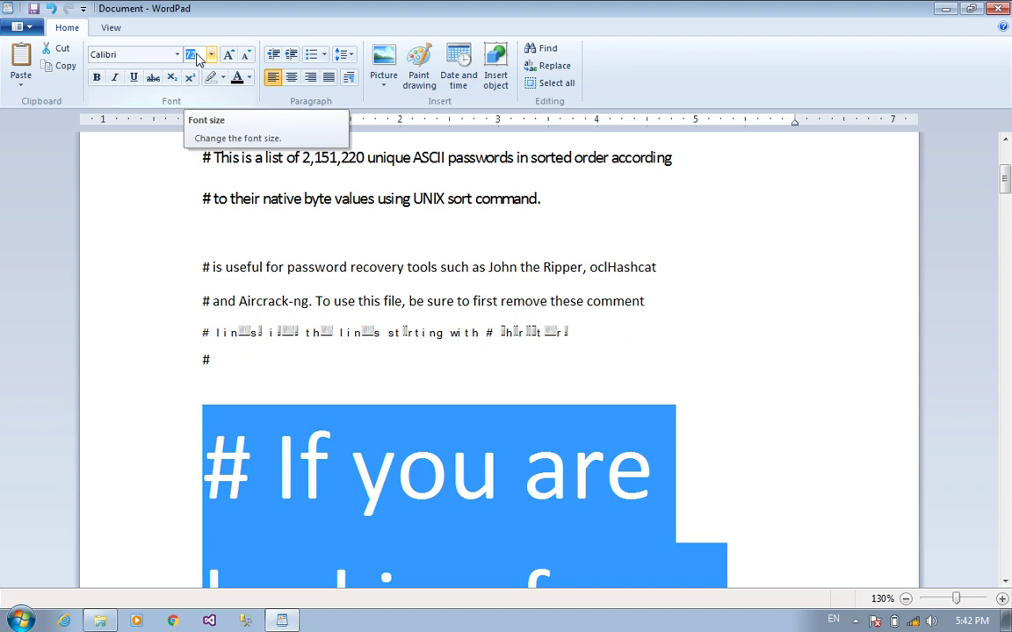
{"action": "left_click", "coordinate": [211, 55]}
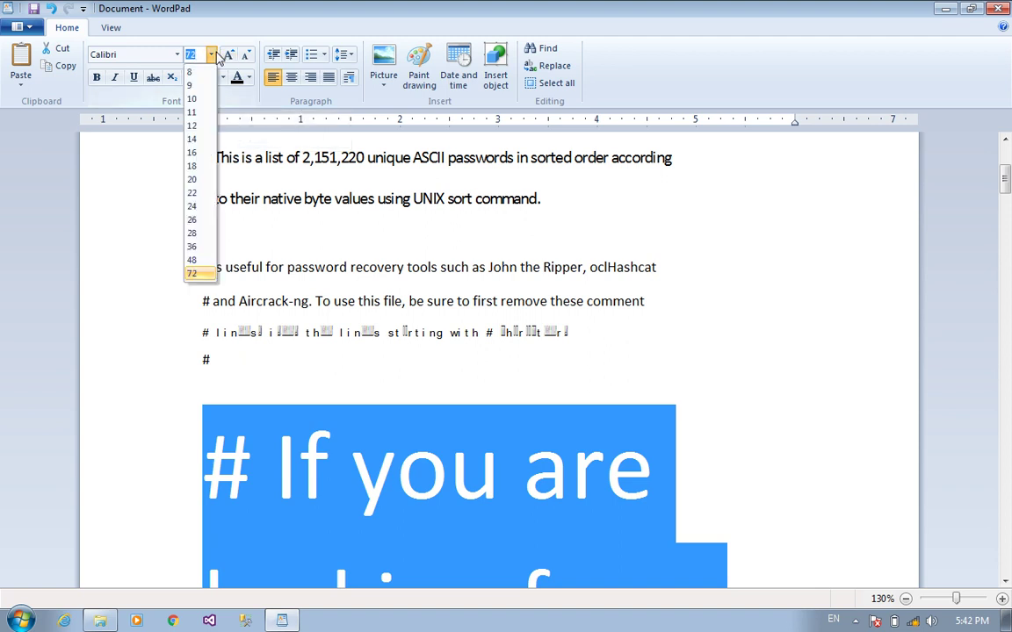
{"action": "left_click", "coordinate": [192, 246]}
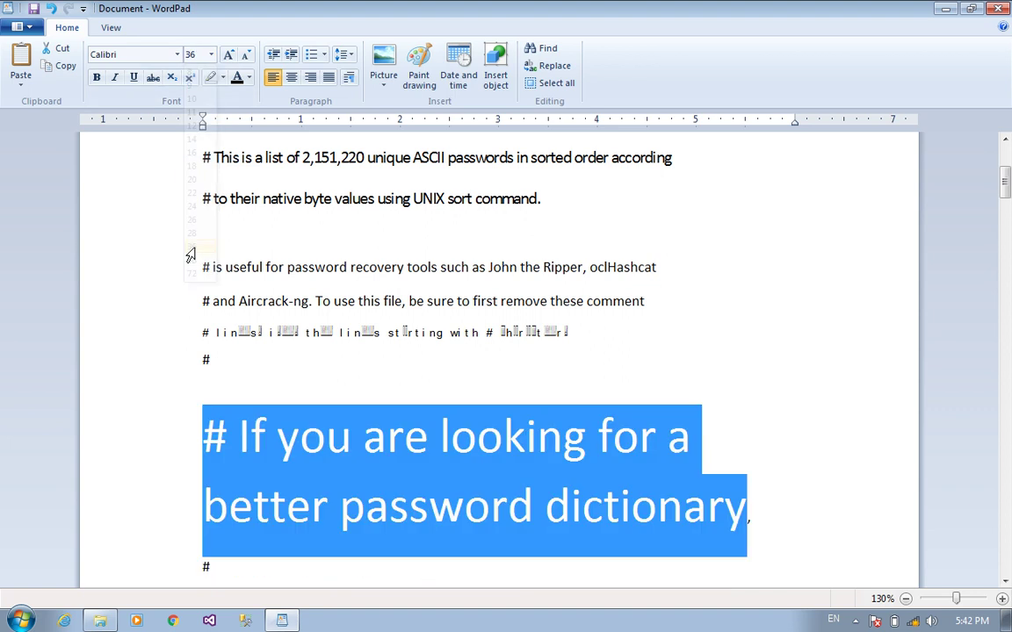
{"action": "scroll", "coordinate": [280, 270], "scroll_direction": "down", "scroll_amount": 5}
{"action": "scroll", "coordinate": [280, 270], "scroll_direction": "up", "scroll_amount": 3}
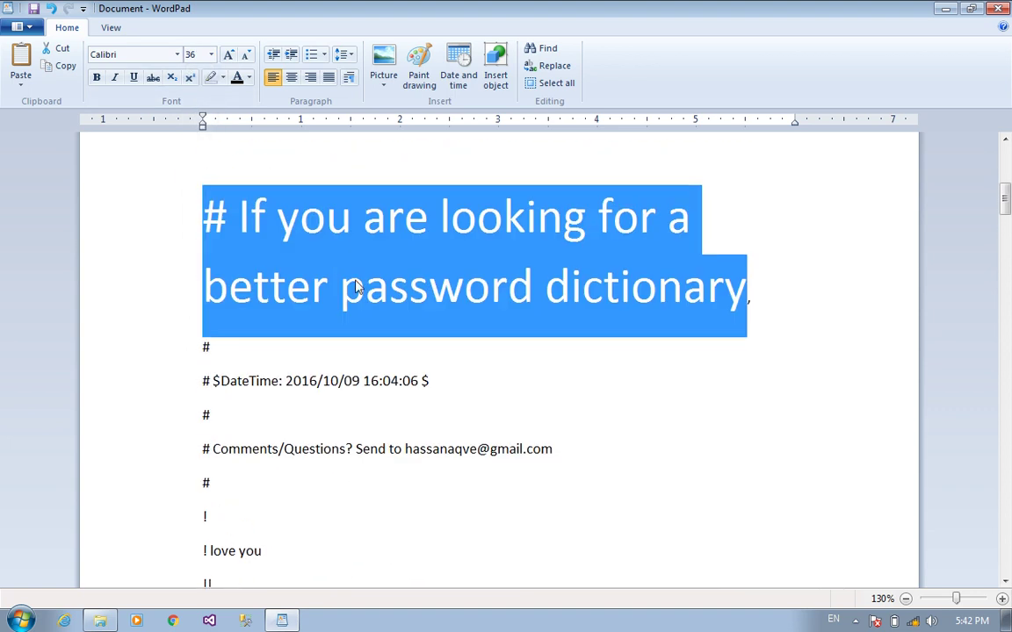
{"action": "left_click", "coordinate": [342, 377]}
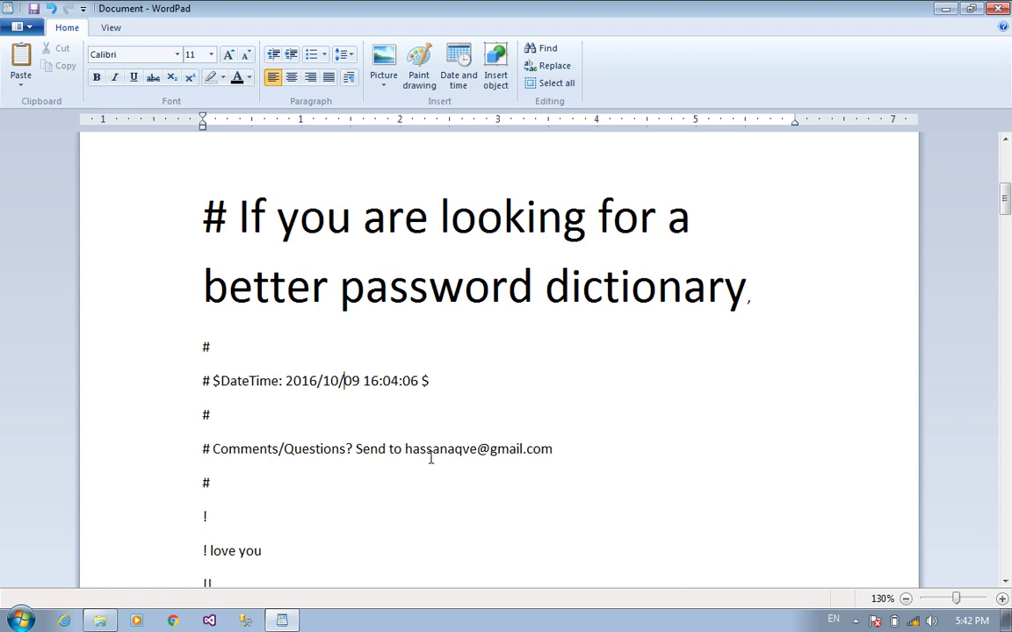
Step: Try bold and underline on the "# $DateTime" line, leaving only strikethrough applied
{"action": "left_click_drag", "start_coordinate": [447, 400], "coordinate": [162, 391]}
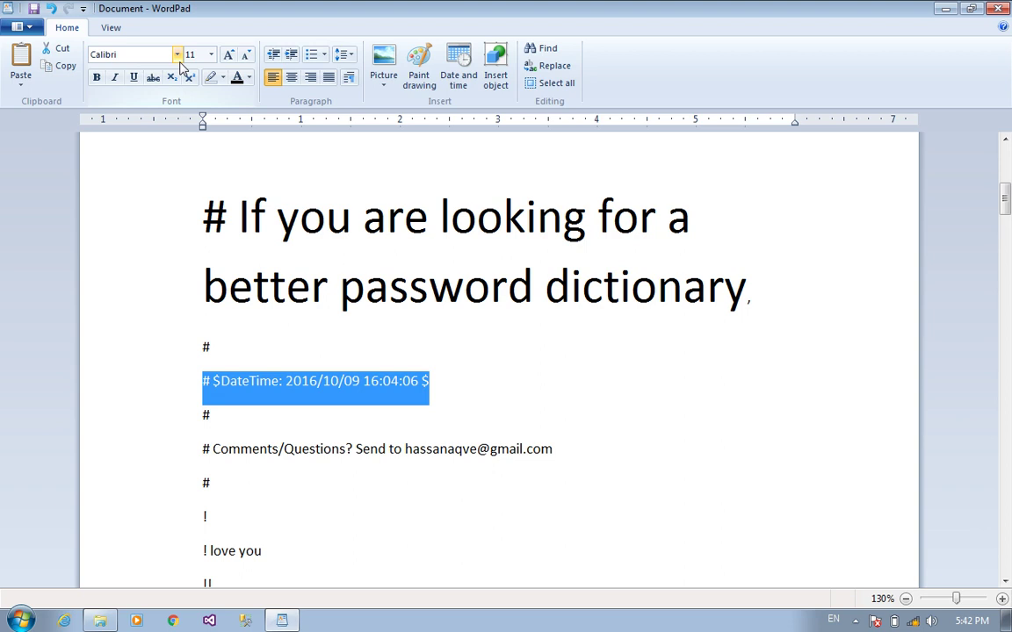
{"action": "left_click", "coordinate": [97, 78]}
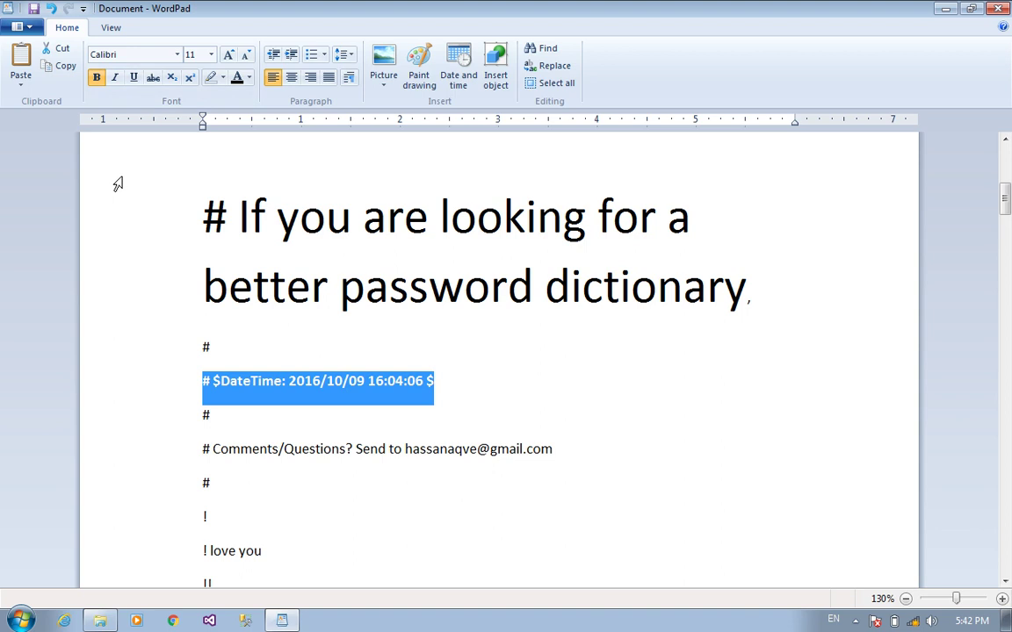
{"action": "left_click", "coordinate": [96, 79]}
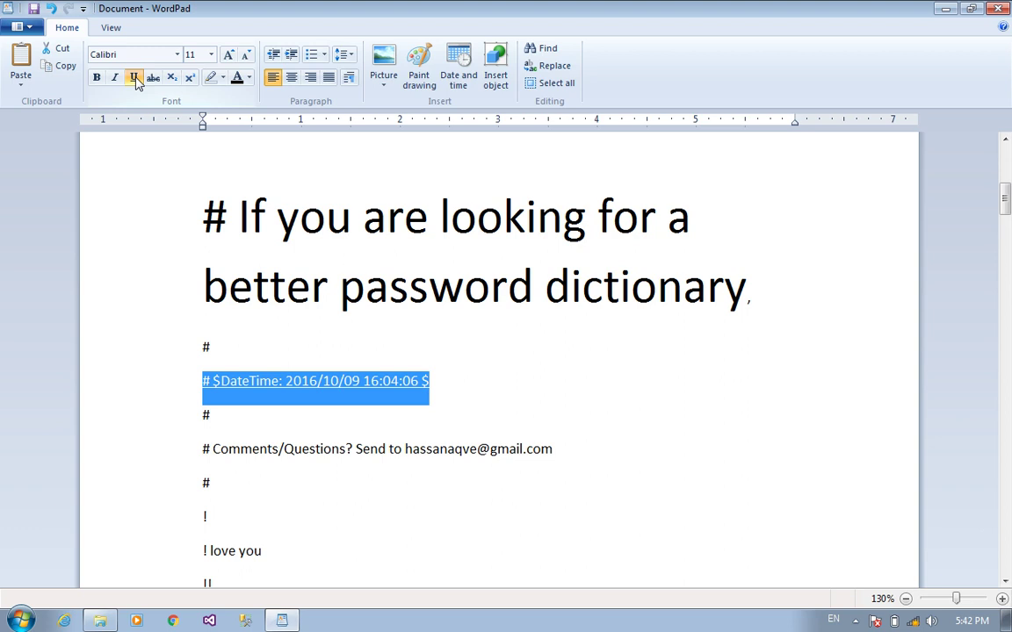
{"action": "left_click", "coordinate": [134, 78]}
{"action": "left_click", "coordinate": [151, 78]}
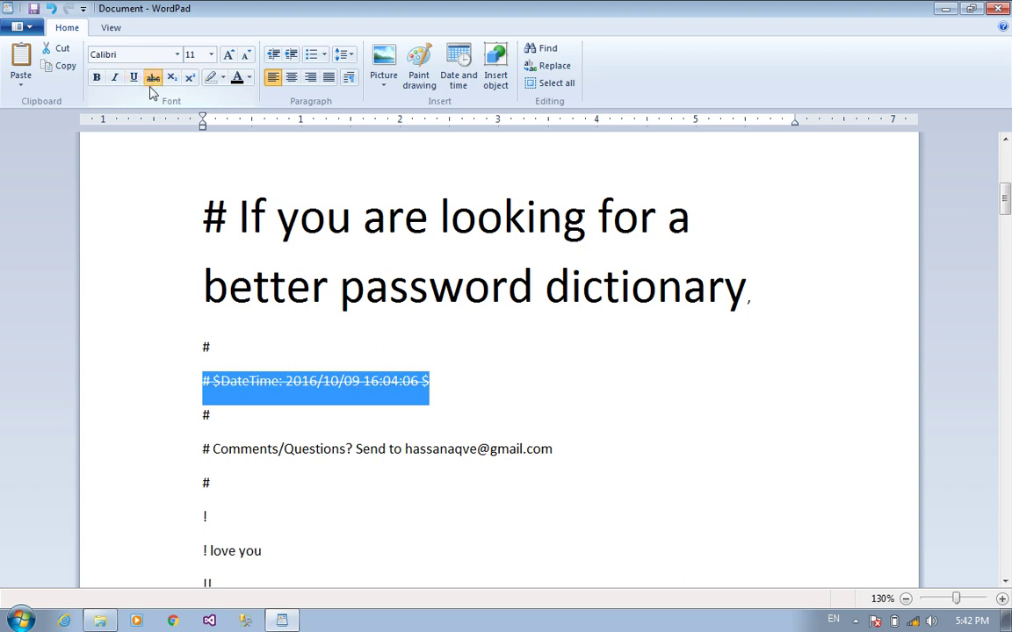
{"action": "left_click", "coordinate": [260, 407]}
Step: Set the font size of the struck-through "# $DateTime" line to 26
{"action": "left_click", "coordinate": [454, 389]}
{"action": "left_click_drag", "start_coordinate": [453, 389], "coordinate": [184, 401]}
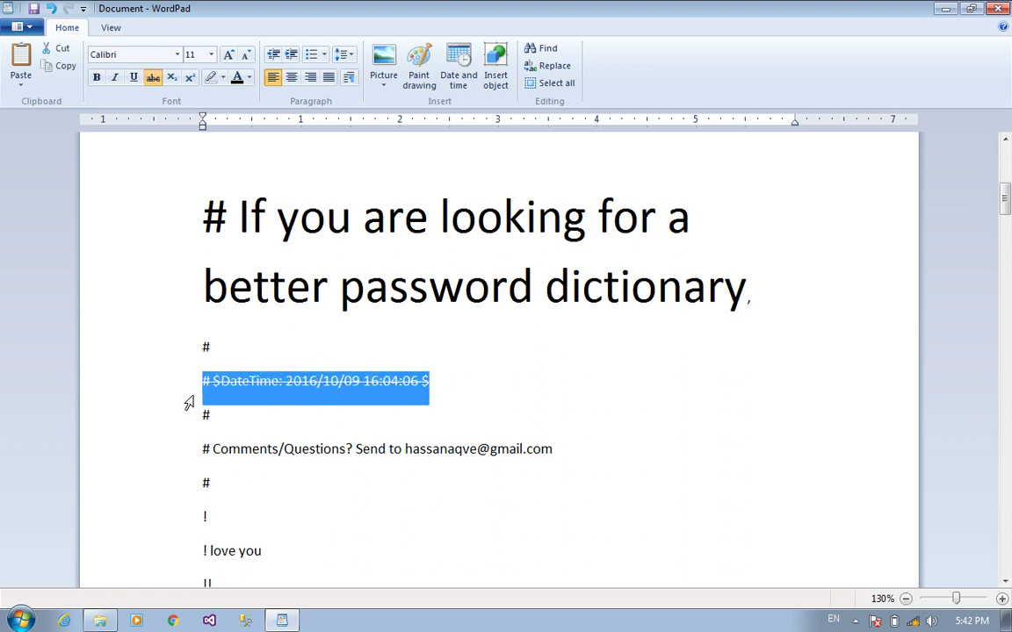
{"action": "left_click", "coordinate": [211, 54]}
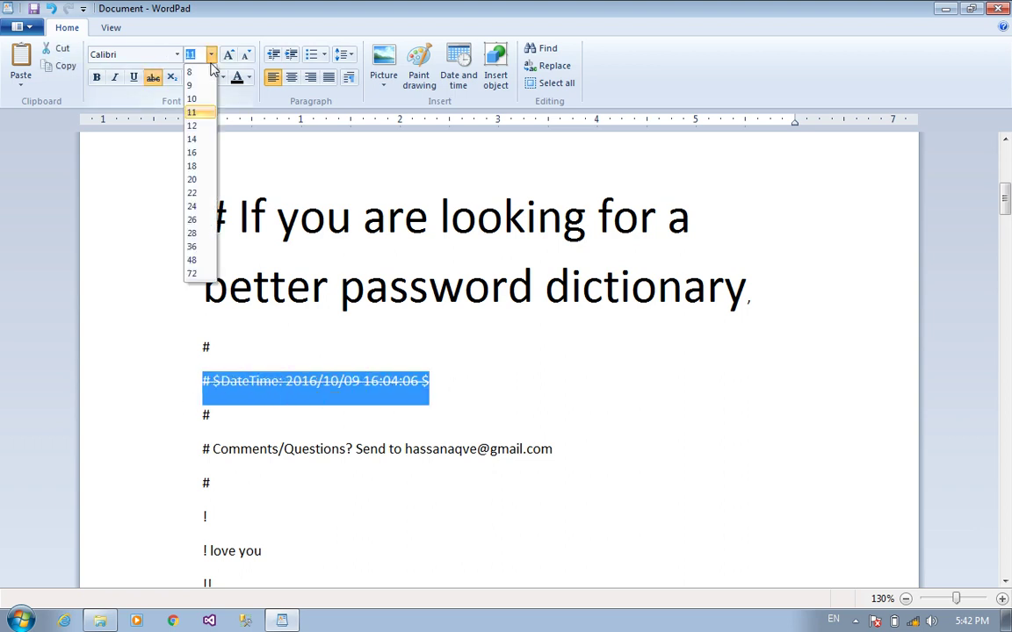
{"action": "left_click", "coordinate": [208, 219]}
{"action": "left_click", "coordinate": [358, 400]}
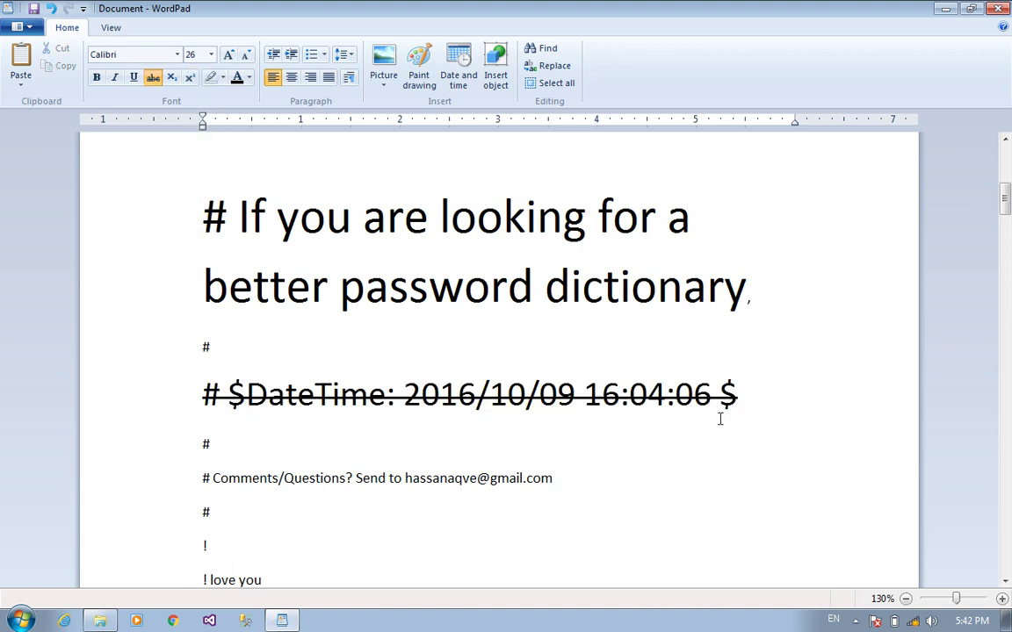
Step: Make the text from "Comments/Questions? Send to" through the e-mail address bold, italic and underlined
{"action": "left_click_drag", "start_coordinate": [580, 479], "coordinate": [213, 479]}
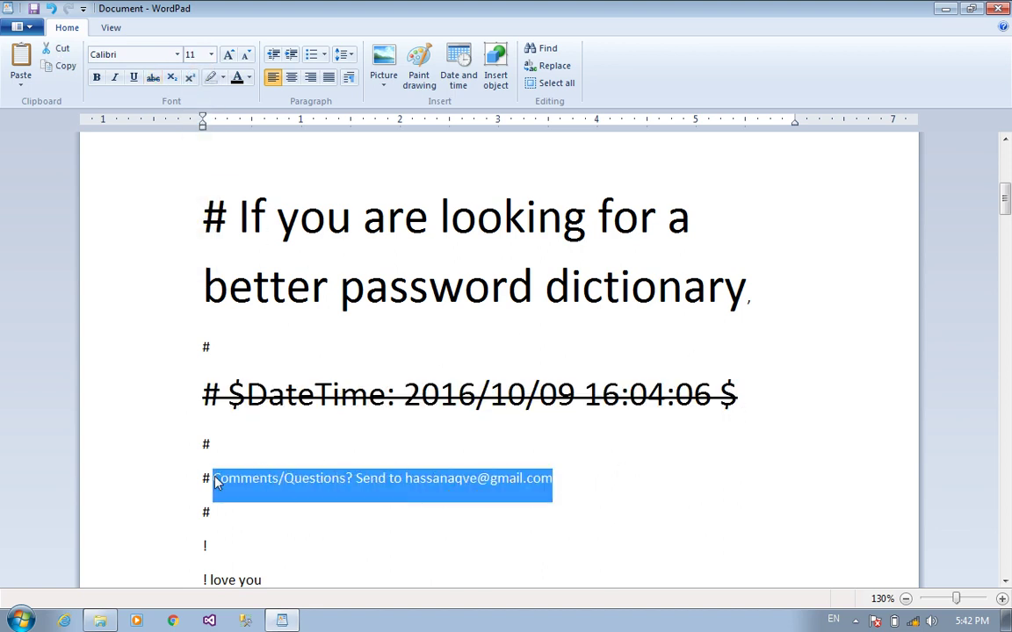
{"action": "left_click", "coordinate": [97, 81]}
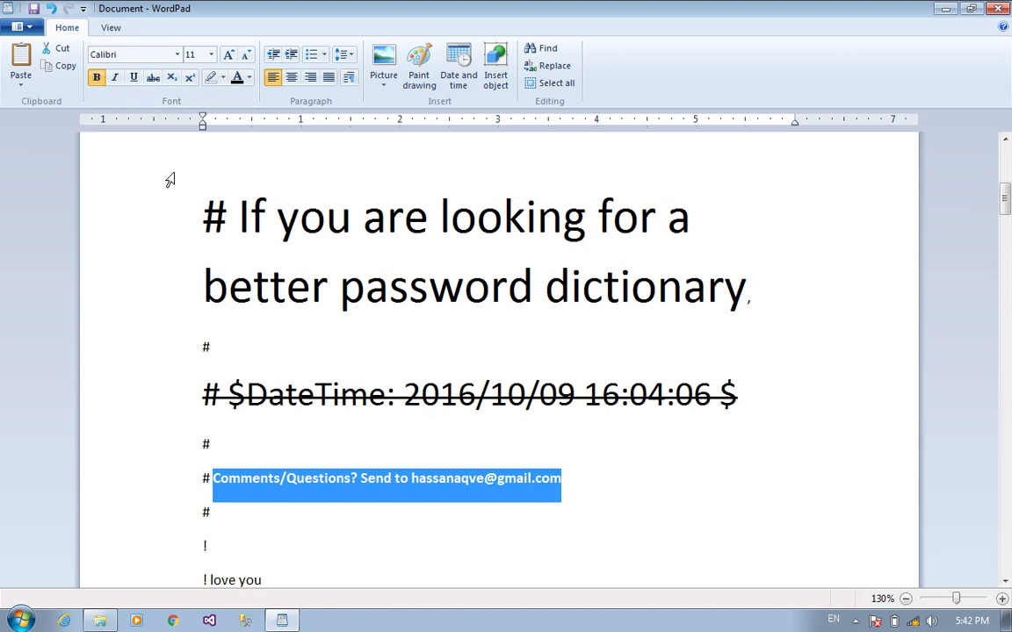
{"action": "left_click", "coordinate": [114, 79]}
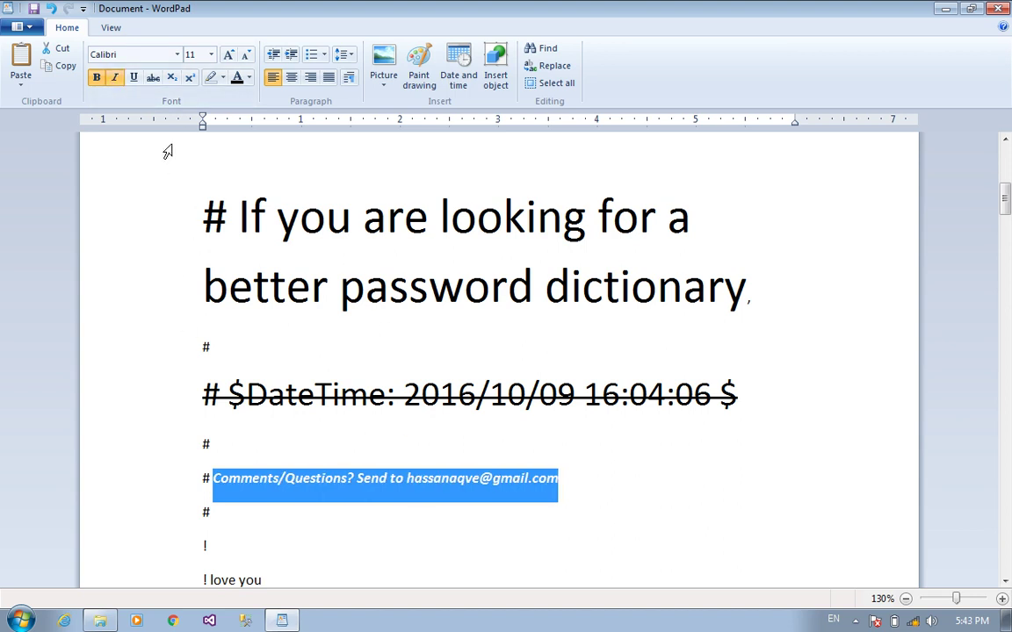
{"action": "left_click", "coordinate": [134, 77]}
{"action": "left_click", "coordinate": [425, 543]}
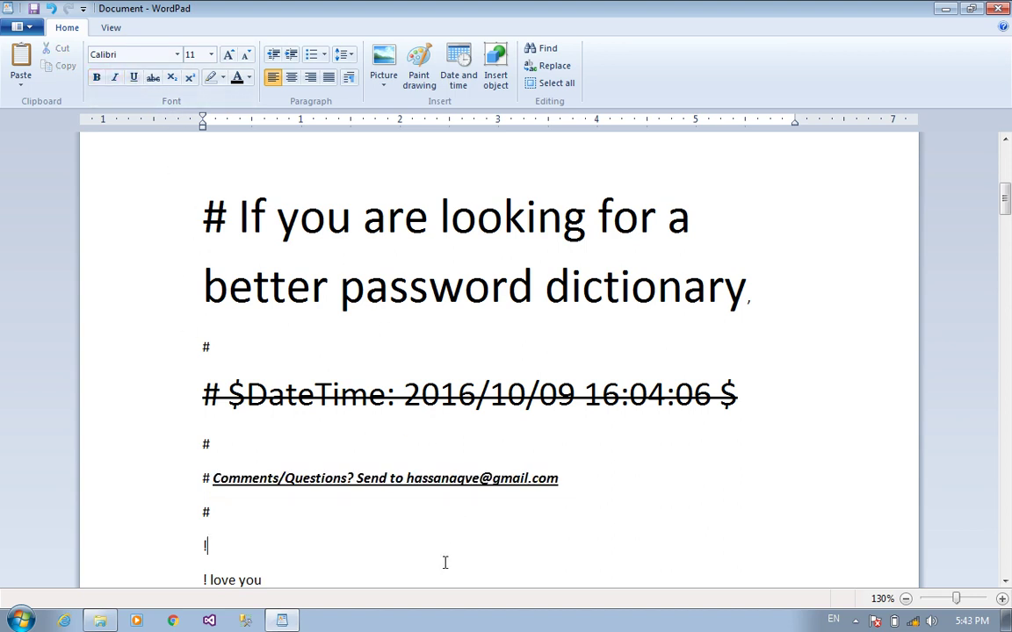
Step: Set the font size of the bold italic "Comments/Questions? Send to" text, including the e-mail address, to 36
{"action": "left_click_drag", "start_coordinate": [575, 490], "coordinate": [236, 486]}
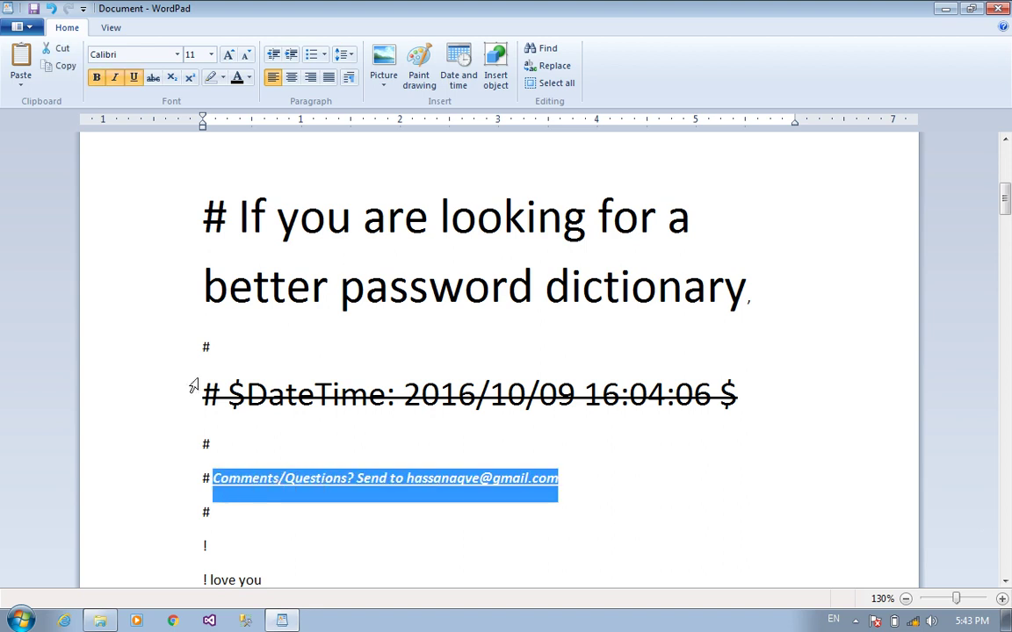
{"action": "left_click", "coordinate": [211, 54]}
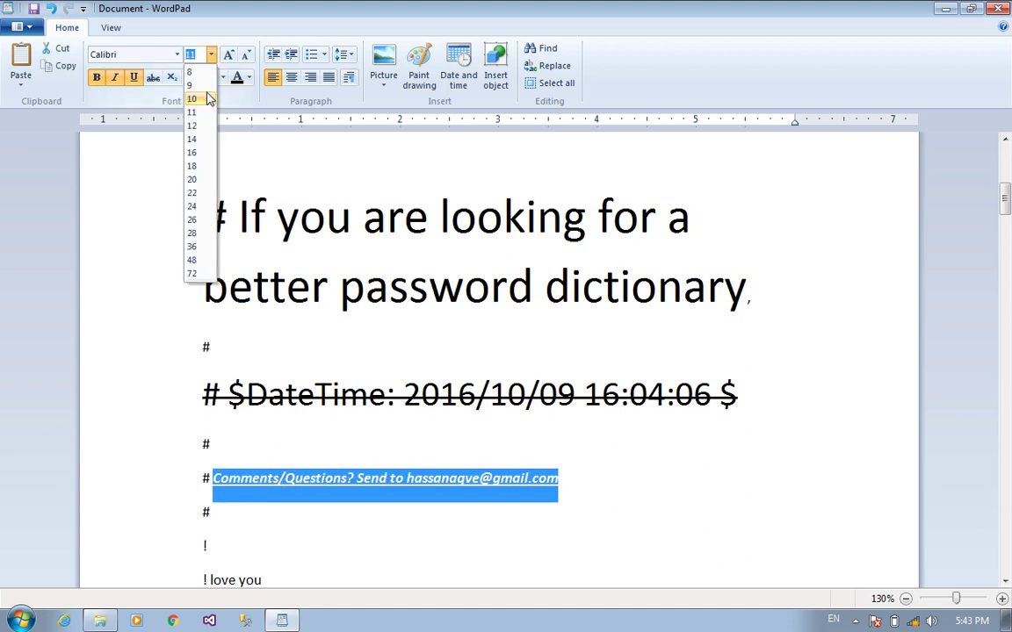
{"action": "left_click", "coordinate": [210, 246]}
{"action": "scroll", "coordinate": [332, 263], "scroll_direction": "down", "scroll_amount": 3}
{"action": "scroll", "coordinate": [334, 273], "scroll_direction": "up", "scroll_amount": 2}
Step: Compare the font sizes and styles applied to the "better password dictionary", "# $DateTime" and "Comments/Questions?" lines
{"action": "left_click", "coordinate": [332, 259]}
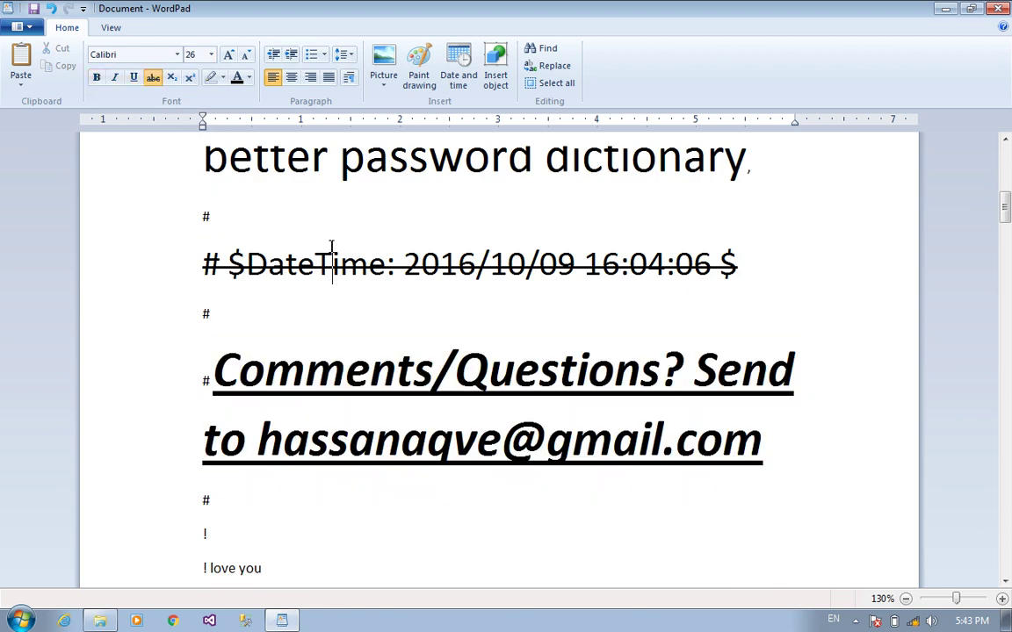
{"action": "scroll", "coordinate": [331, 180], "scroll_direction": "up", "scroll_amount": 1}
{"action": "left_click", "coordinate": [331, 180]}
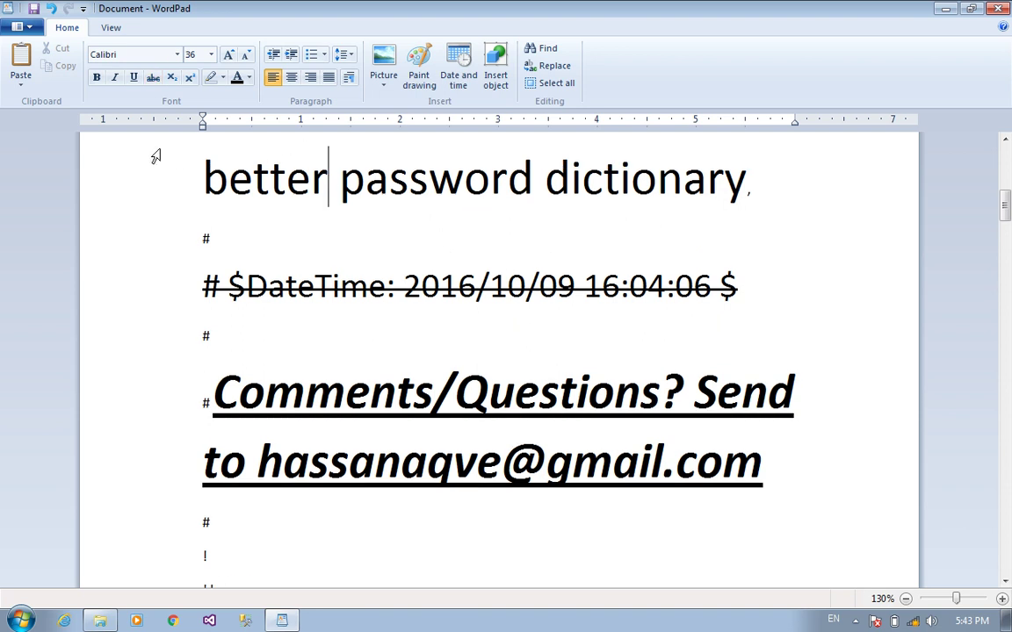
{"action": "left_click", "coordinate": [342, 285]}
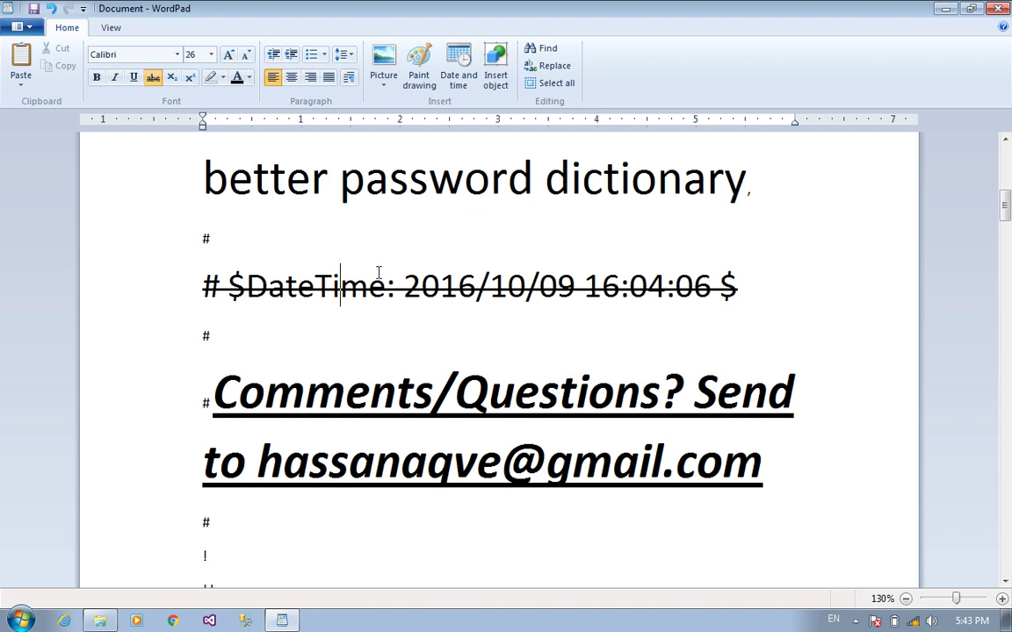
{"action": "left_click", "coordinate": [207, 400]}
{"action": "left_click_drag", "start_coordinate": [795, 400], "coordinate": [365, 421]}
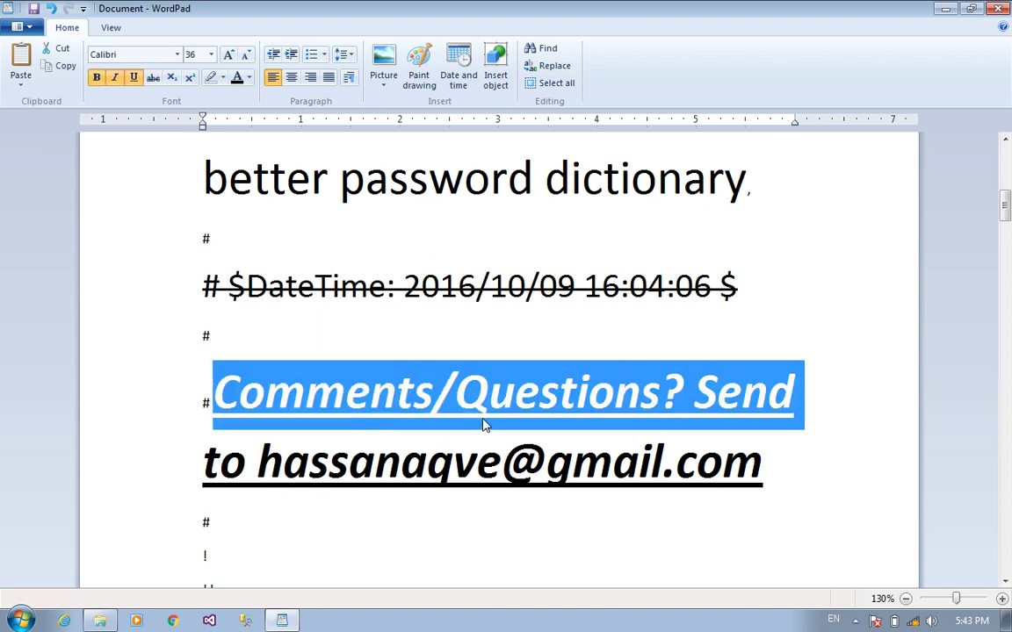
{"action": "left_click", "coordinate": [489, 395]}
{"action": "key", "text": "shift+Right"}
{"action": "key", "text": "shift+Right"}
{"action": "left_click", "coordinate": [372, 404]}
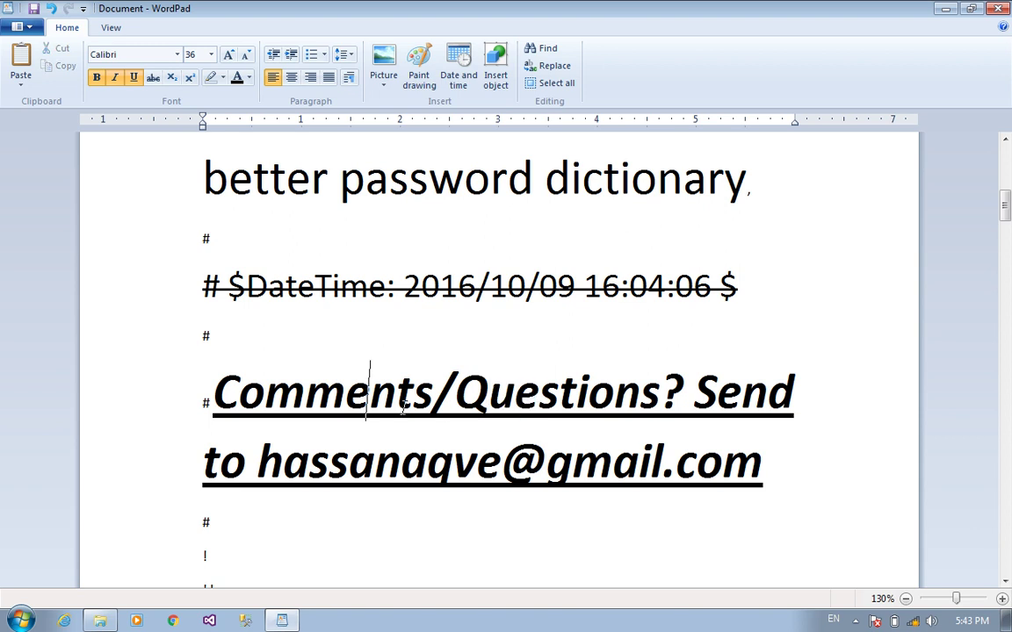
Step: Make the letter "o" of "love" in the "! love you" line subscript
{"action": "scroll", "coordinate": [494, 400], "scroll_direction": "down", "scroll_amount": 3}
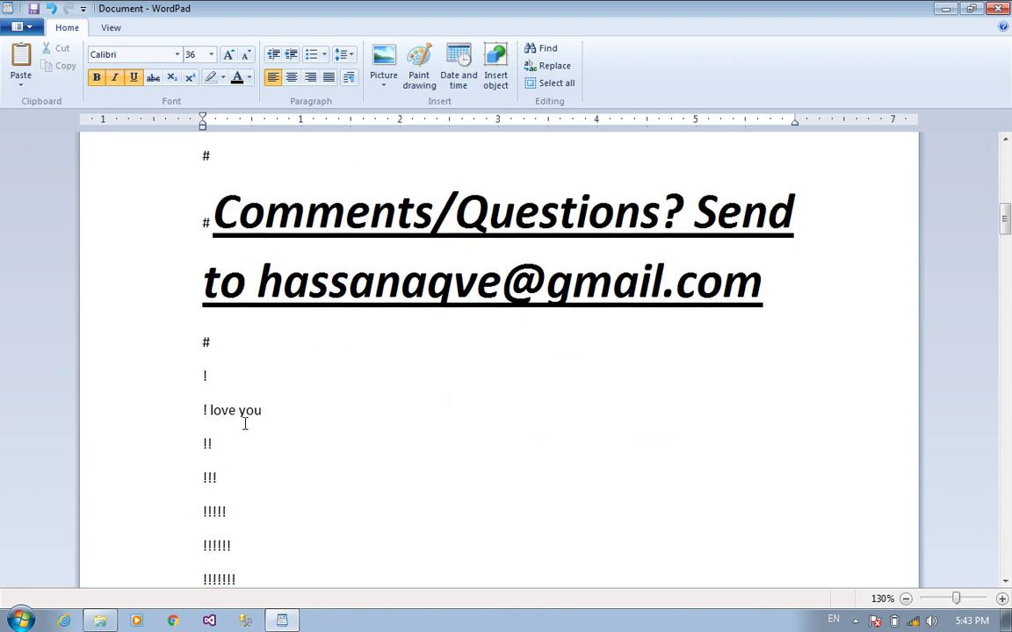
{"action": "left_click", "coordinate": [318, 426]}
{"action": "left_click", "coordinate": [164, 407]}
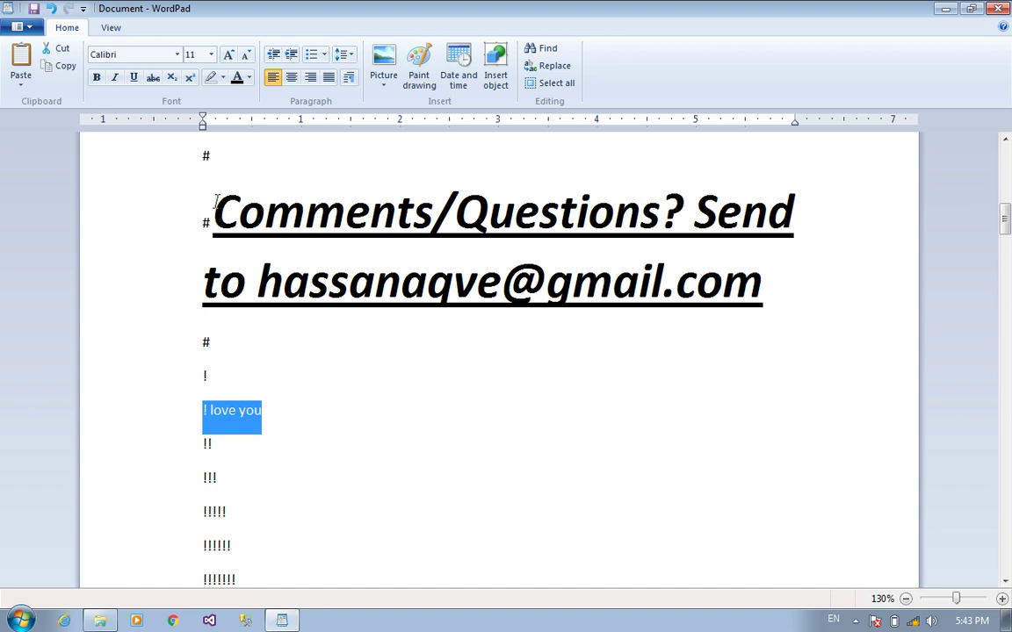
{"action": "scroll", "coordinate": [304, 275], "scroll_direction": "down", "scroll_amount": 5}
{"action": "scroll", "coordinate": [305, 274], "scroll_direction": "up", "scroll_amount": 2}
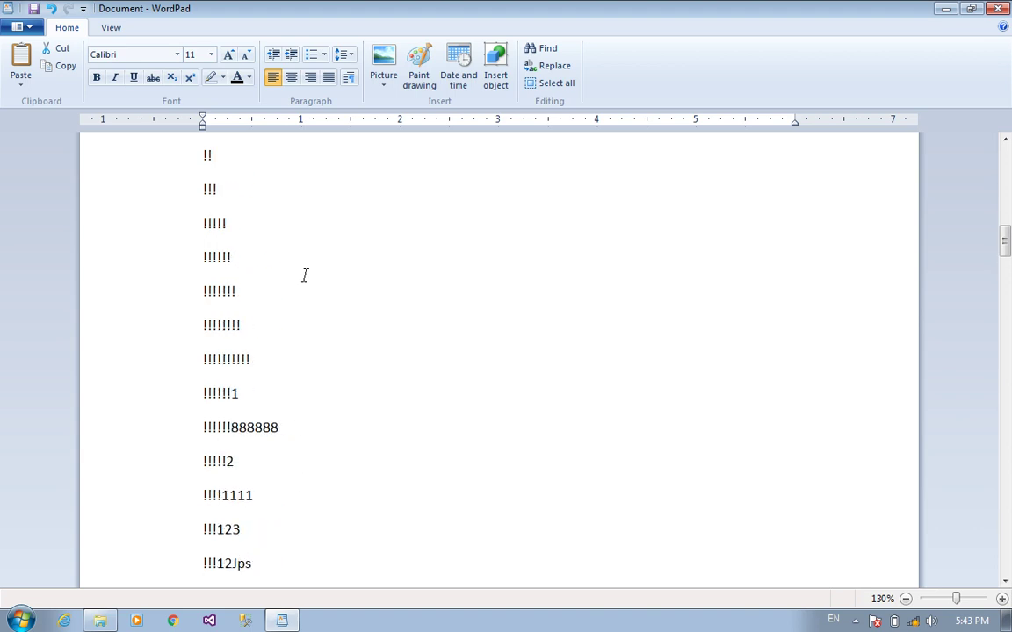
{"action": "scroll", "coordinate": [305, 274], "scroll_direction": "up", "scroll_amount": 2}
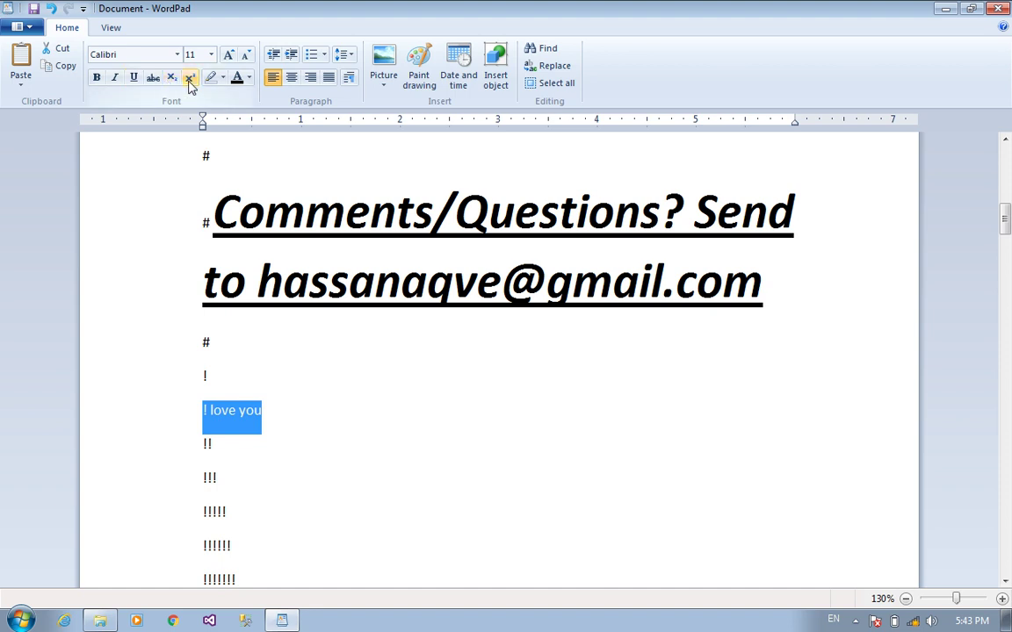
{"action": "left_click", "coordinate": [310, 379]}
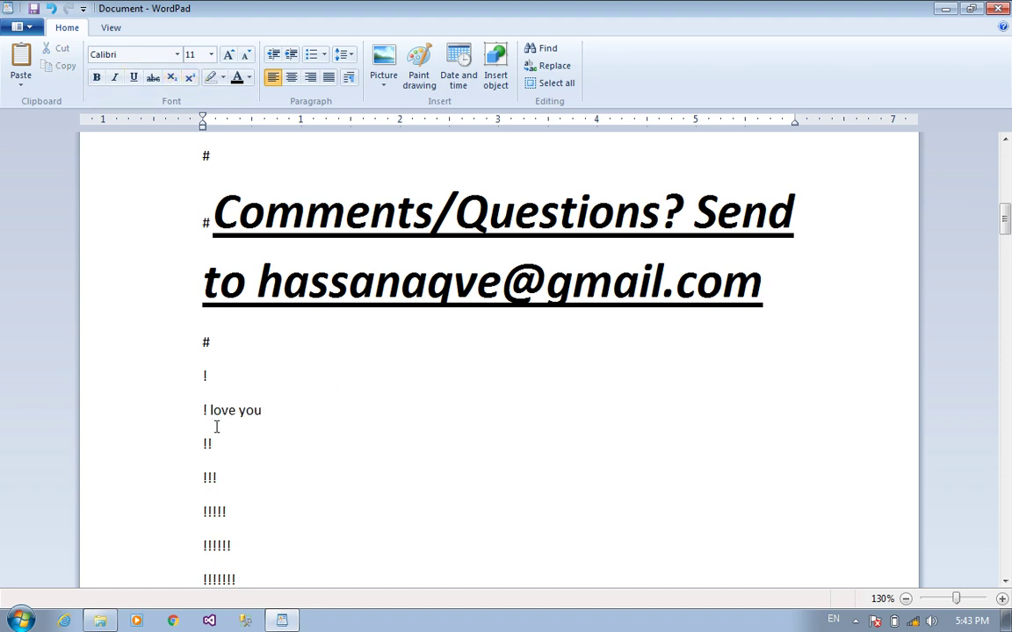
{"action": "left_click_drag", "start_coordinate": [220, 413], "coordinate": [215, 415]}
{"action": "left_click", "coordinate": [170, 80]}
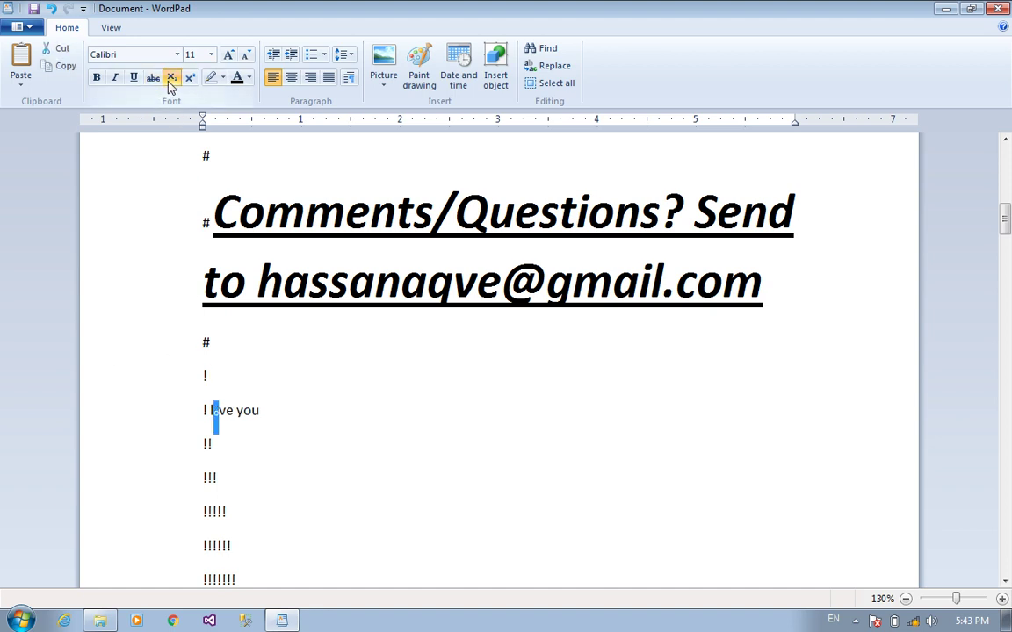
{"action": "left_click", "coordinate": [225, 408]}
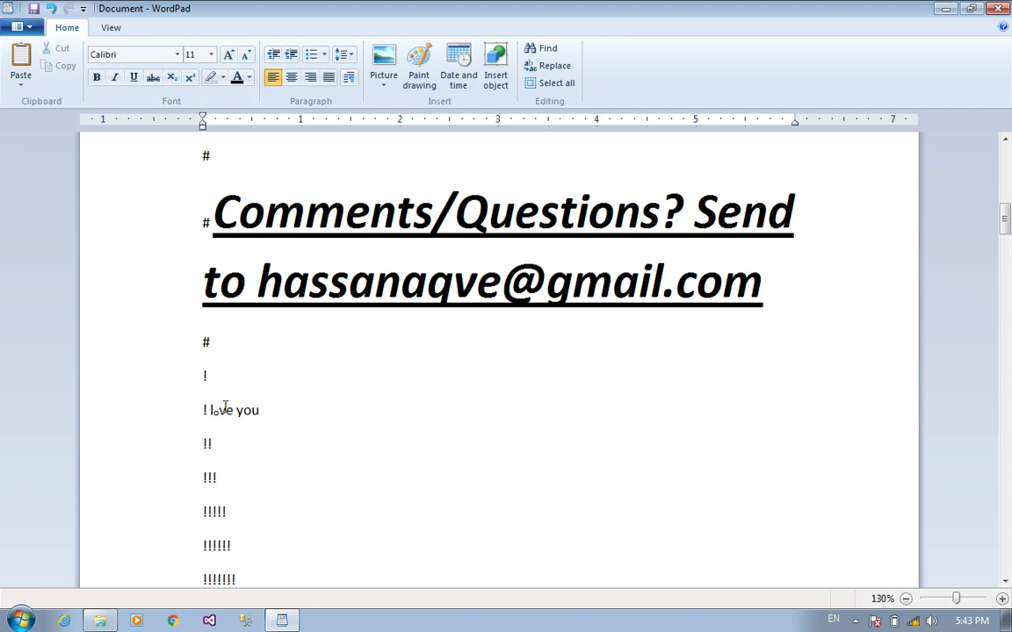
Step: Make the letter "e" of "love" in the "! love you" line superscript
{"action": "mouse_move", "coordinate": [230, 407]}
{"action": "left_mouse_down"}
{"action": "mouse_move", "coordinate": [257, 409]}
{"action": "mouse_move", "coordinate": [235, 399]}
{"action": "mouse_move", "coordinate": [263, 440]}
{"action": "mouse_move", "coordinate": [287, 443]}
{"action": "mouse_move", "coordinate": [219, 383]}
{"action": "mouse_move", "coordinate": [213, 410]}
{"action": "left_mouse_up"}
{"action": "left_click", "coordinate": [241, 419]}
{"action": "double_click", "coordinate": [228, 422]}
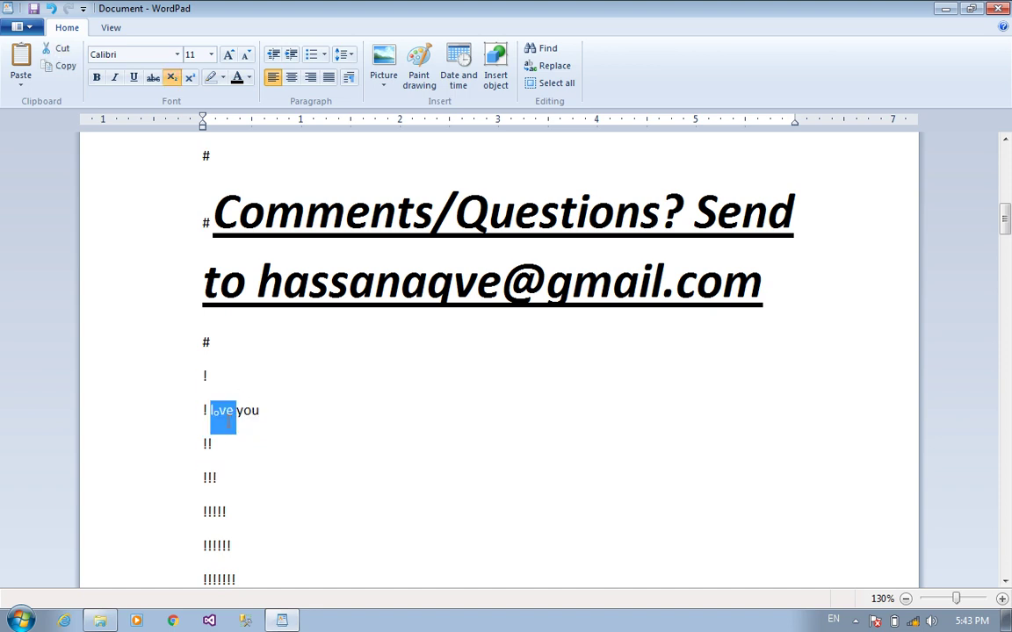
{"action": "left_click", "coordinate": [227, 407]}
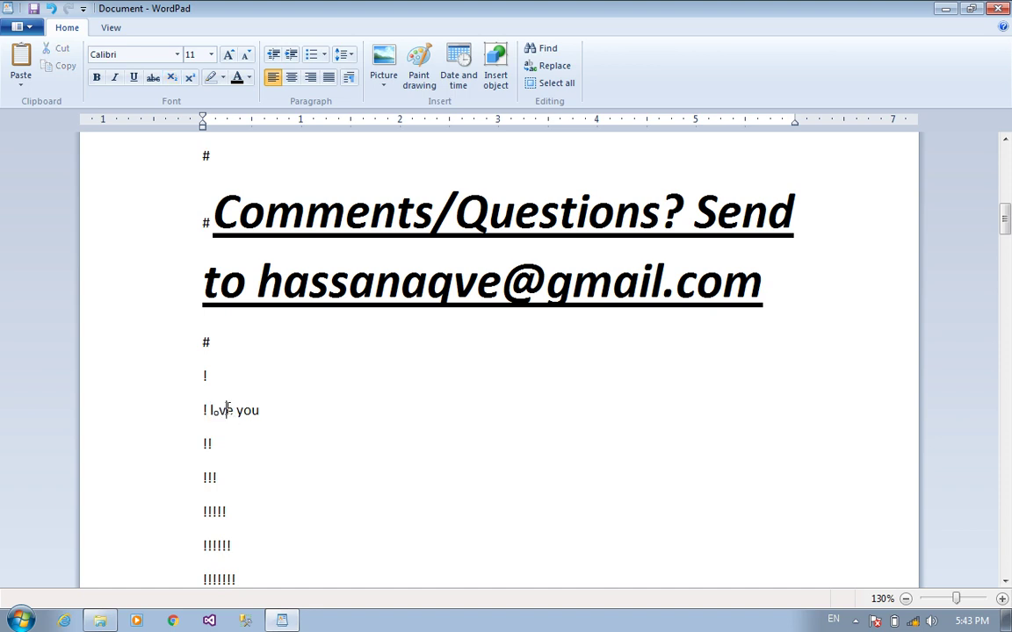
{"action": "left_click_drag", "start_coordinate": [227, 407], "coordinate": [234, 410]}
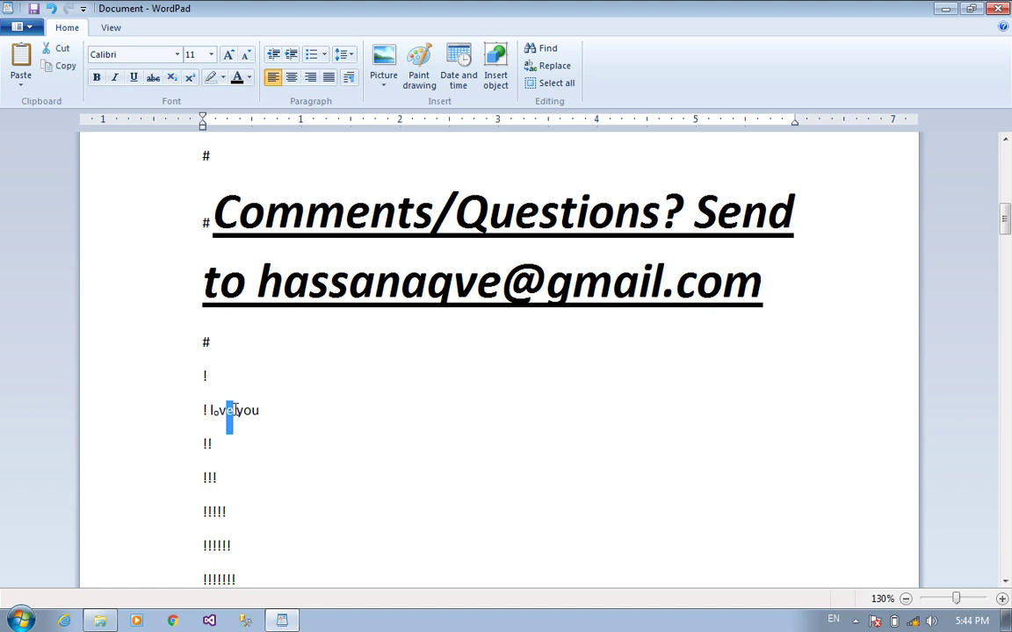
{"action": "left_click", "coordinate": [187, 79]}
{"action": "left_click", "coordinate": [289, 489]}
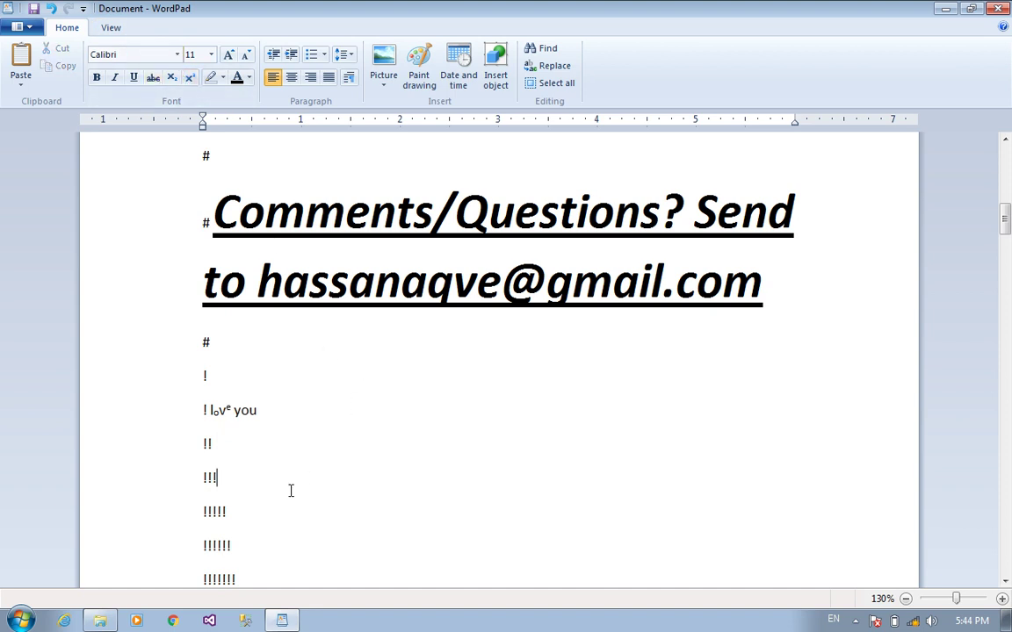
Step: Set the font size of the whole "! love you" line to 48
{"action": "left_click", "coordinate": [169, 418]}
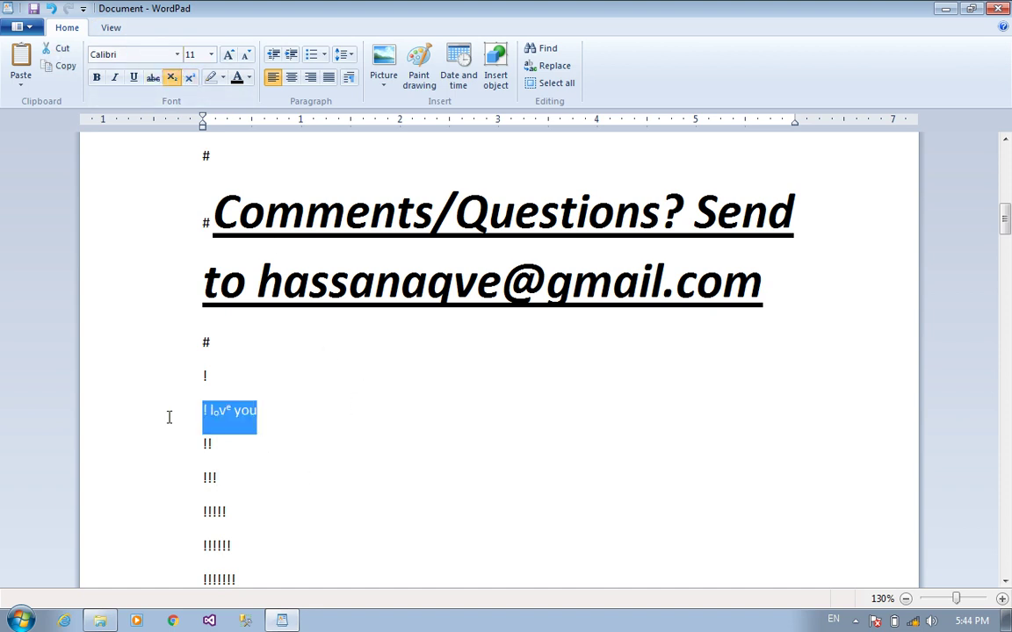
{"action": "left_click", "coordinate": [211, 55]}
{"action": "left_click", "coordinate": [187, 237]}
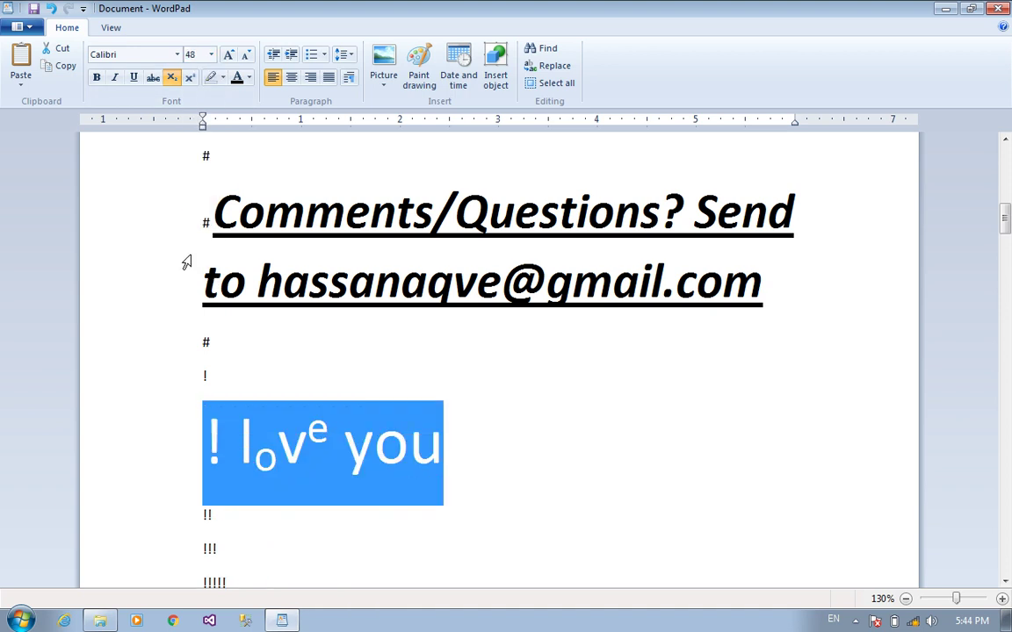
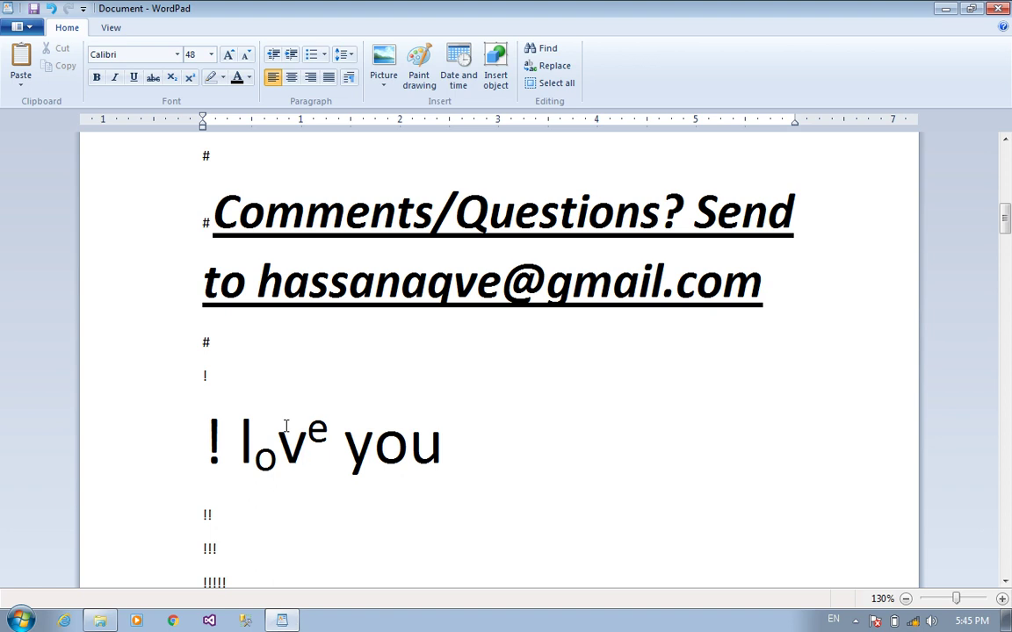
Step: Highlight the line of seven exclamation marks in bright green
{"action": "scroll", "coordinate": [284, 424], "scroll_direction": "down", "scroll_amount": 5}
{"action": "double_click", "coordinate": [233, 274]}
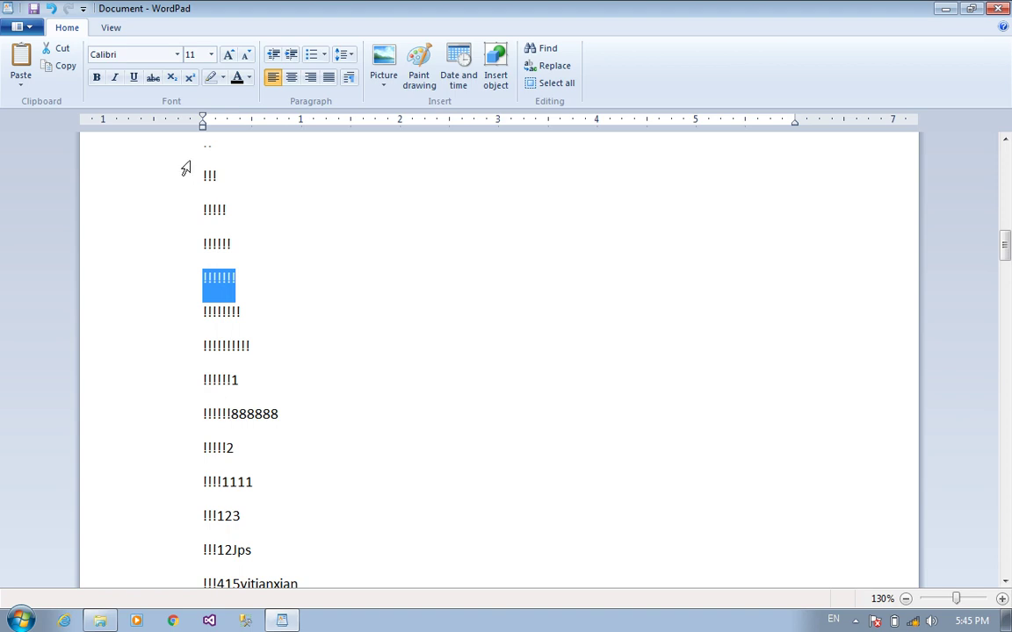
{"action": "left_click", "coordinate": [223, 78]}
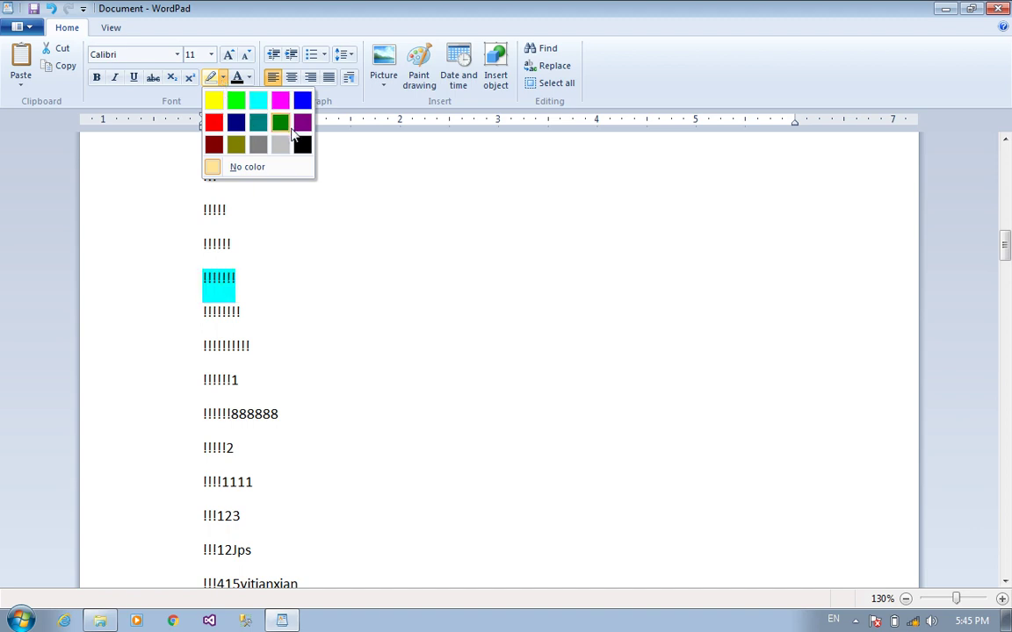
{"action": "left_click", "coordinate": [236, 101]}
{"action": "left_click", "coordinate": [231, 386]}
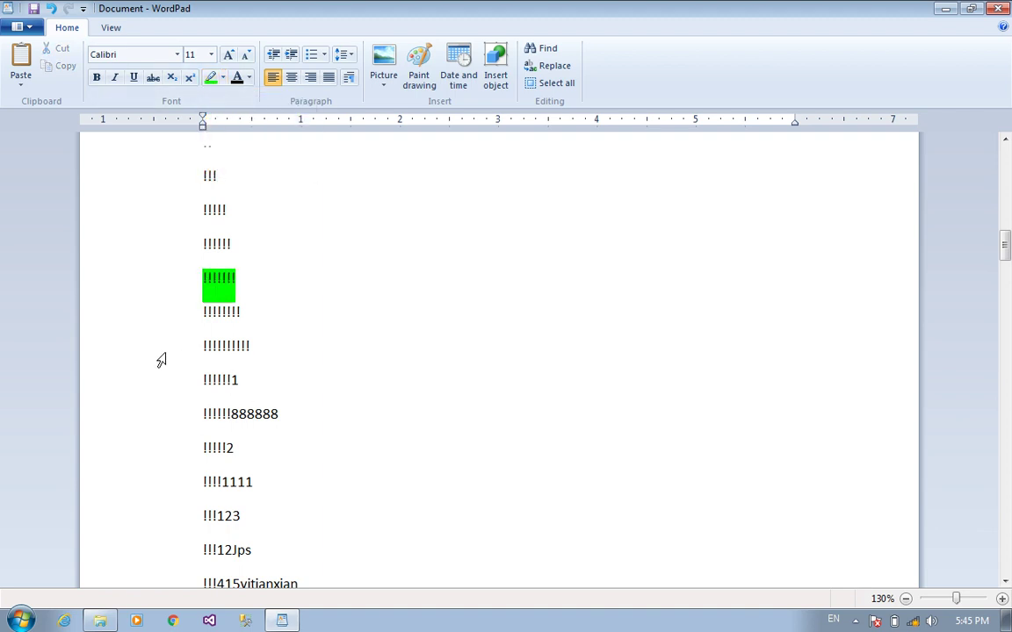
{"action": "double_click", "coordinate": [212, 288]}
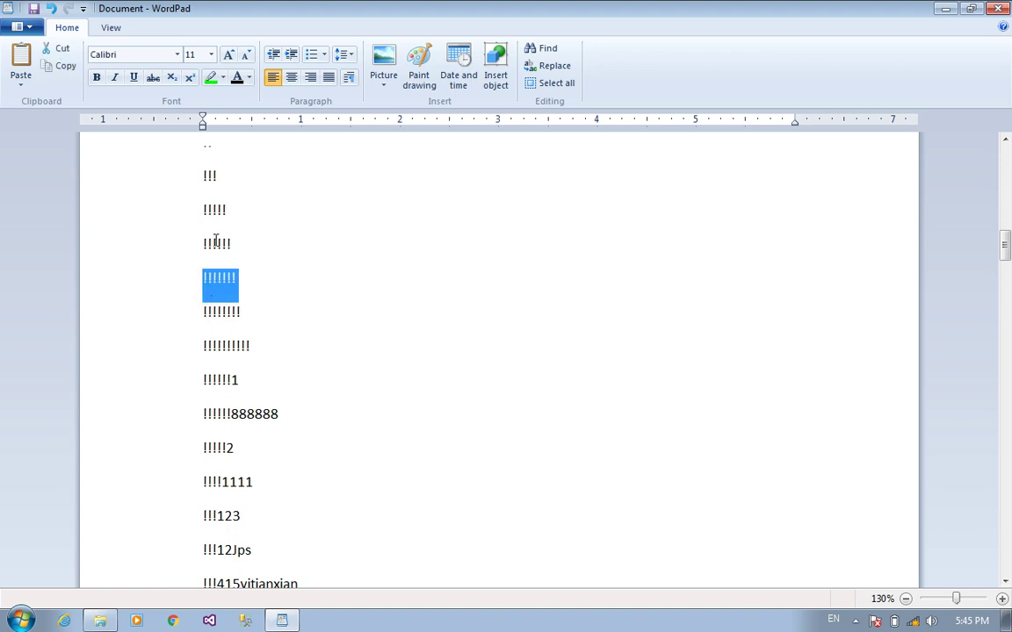
{"action": "left_click", "coordinate": [268, 375]}
Step: Color the text of the line of ten exclamation marks pink, using a basic color from the full color dialog
{"action": "double_click", "coordinate": [255, 345]}
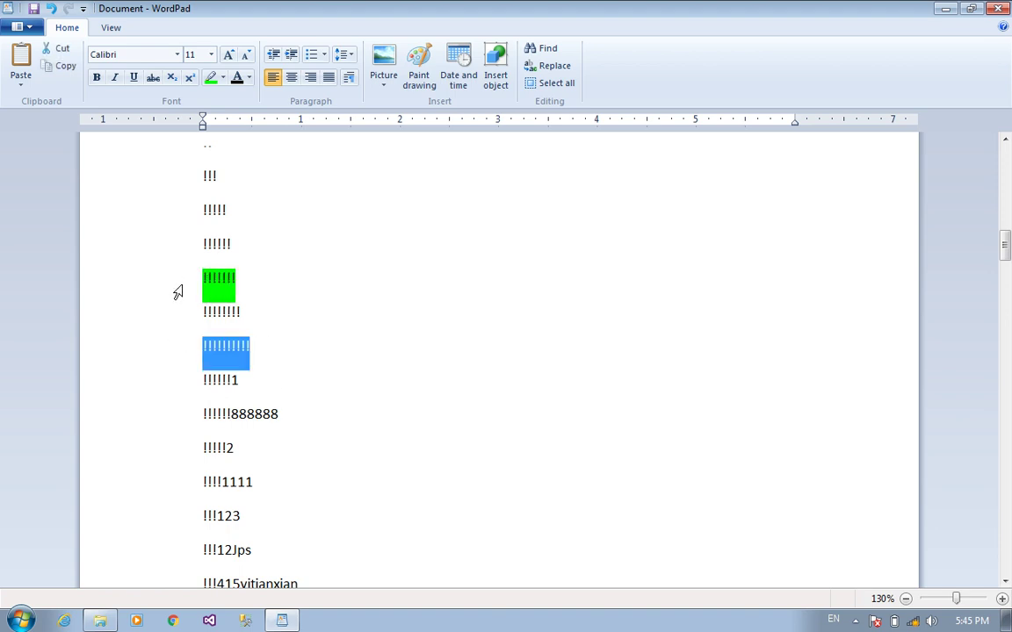
{"action": "left_click", "coordinate": [249, 83]}
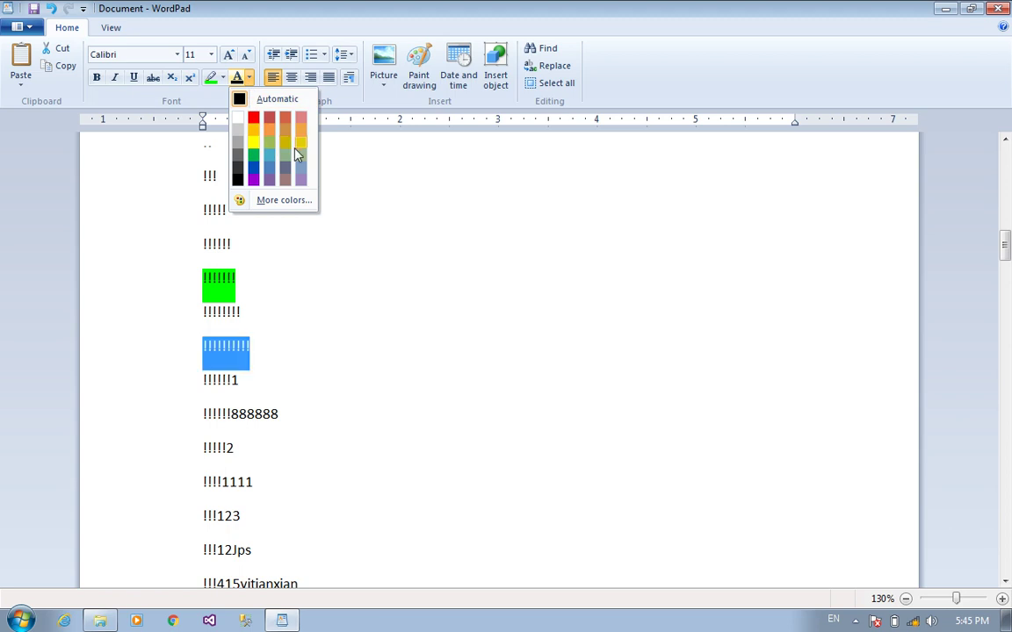
{"action": "left_click", "coordinate": [264, 201]}
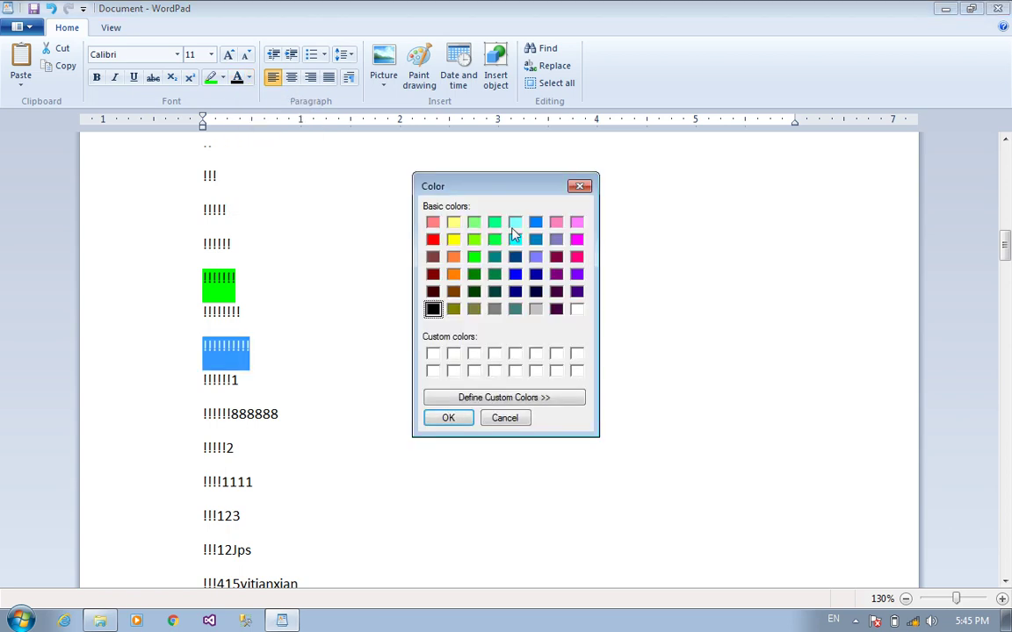
{"action": "left_click", "coordinate": [576, 257]}
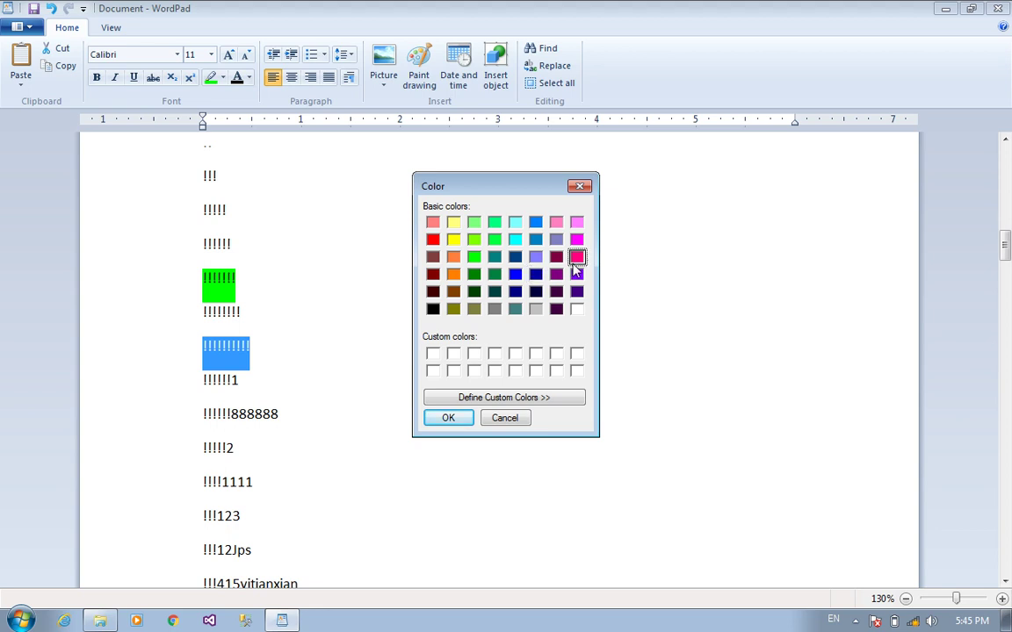
{"action": "left_click", "coordinate": [518, 397]}
{"action": "left_click", "coordinate": [641, 244]}
{"action": "mouse_move", "coordinate": [641, 246]}
{"action": "left_mouse_down"}
{"action": "mouse_move", "coordinate": [684, 262]}
{"action": "mouse_move", "coordinate": [694, 349]}
{"action": "mouse_move", "coordinate": [720, 309]}
{"action": "mouse_move", "coordinate": [639, 248]}
{"action": "mouse_move", "coordinate": [657, 259]}
{"action": "mouse_move", "coordinate": [646, 263]}
{"action": "left_mouse_up"}
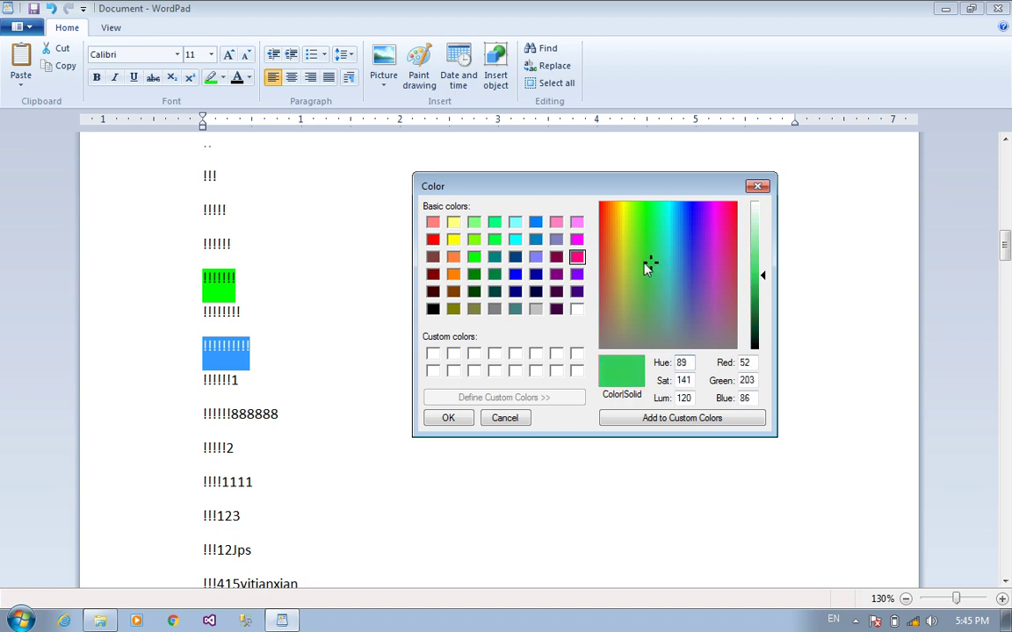
{"action": "left_click", "coordinate": [576, 256]}
{"action": "left_click", "coordinate": [448, 418]}
{"action": "left_click", "coordinate": [207, 395]}
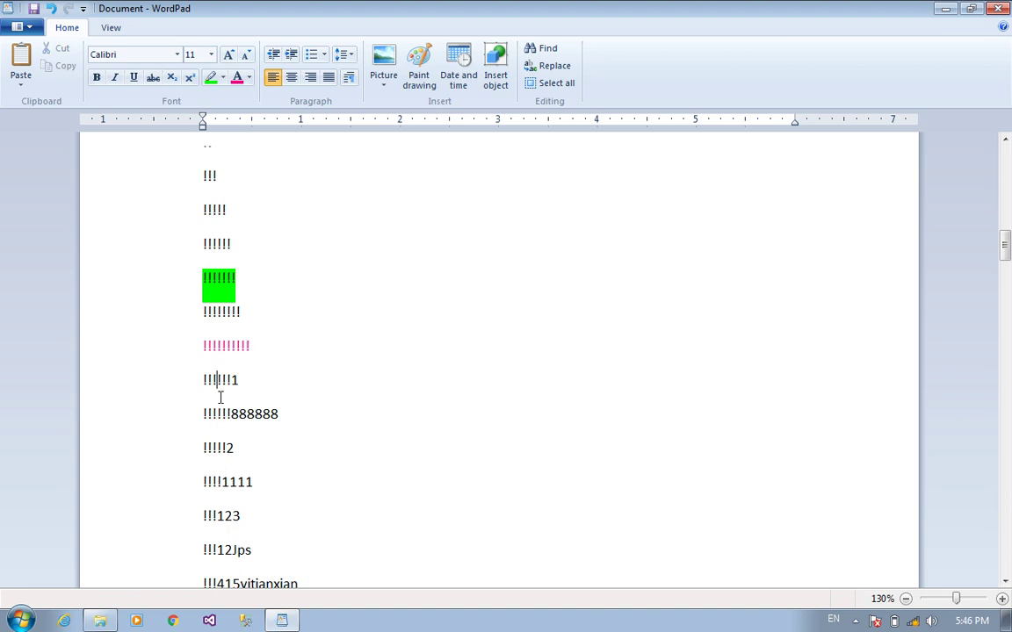
Step: Set the font size of the pink line of ten exclamation marks to 36
{"action": "left_click_drag", "start_coordinate": [264, 352], "coordinate": [189, 350]}
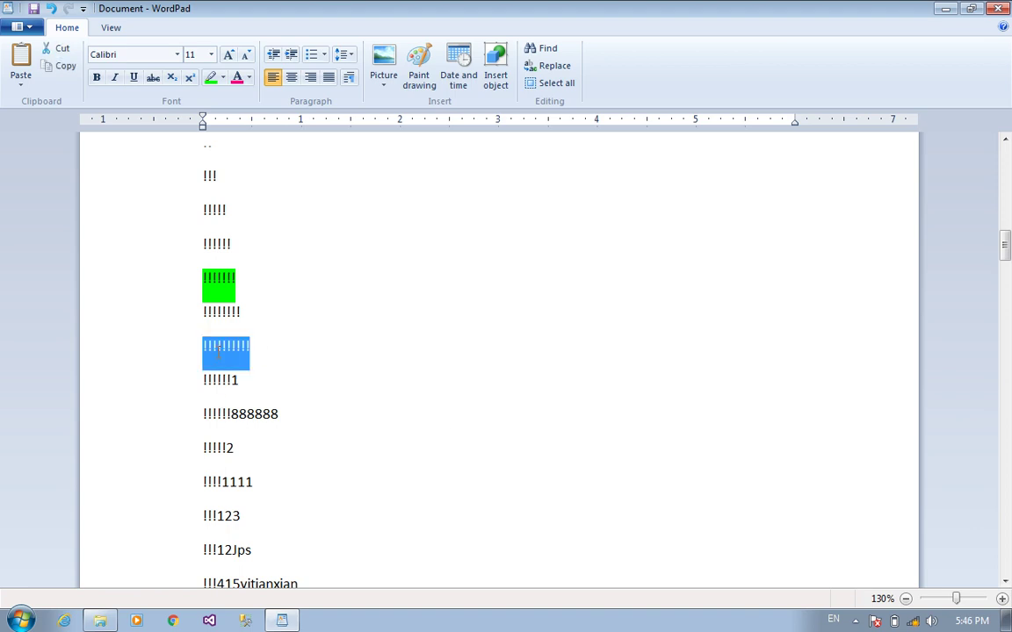
{"action": "left_click", "coordinate": [211, 55]}
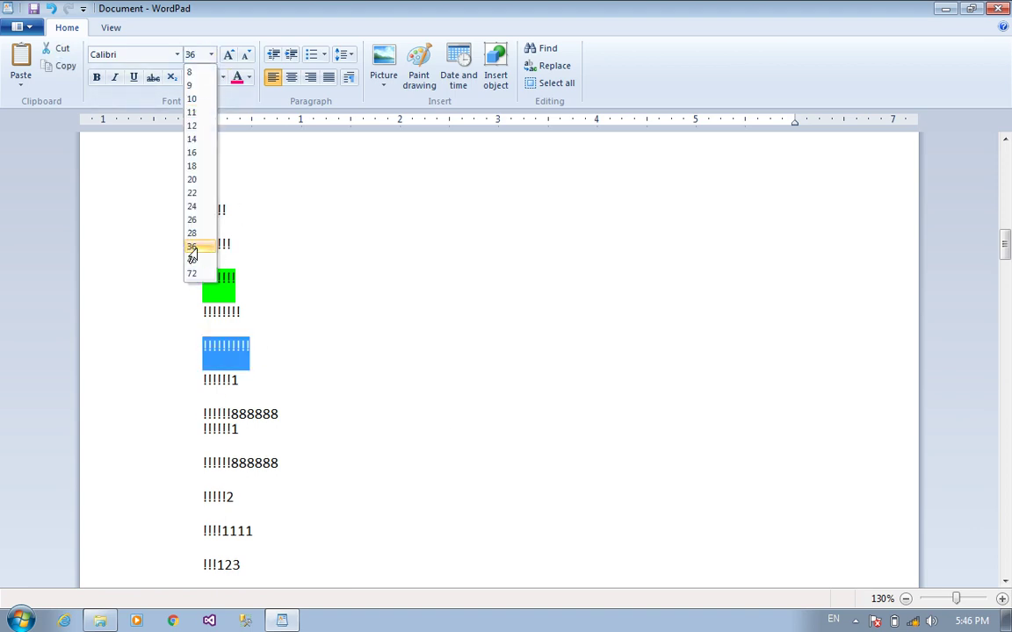
{"action": "left_click", "coordinate": [191, 246]}
{"action": "left_click", "coordinate": [238, 190]}
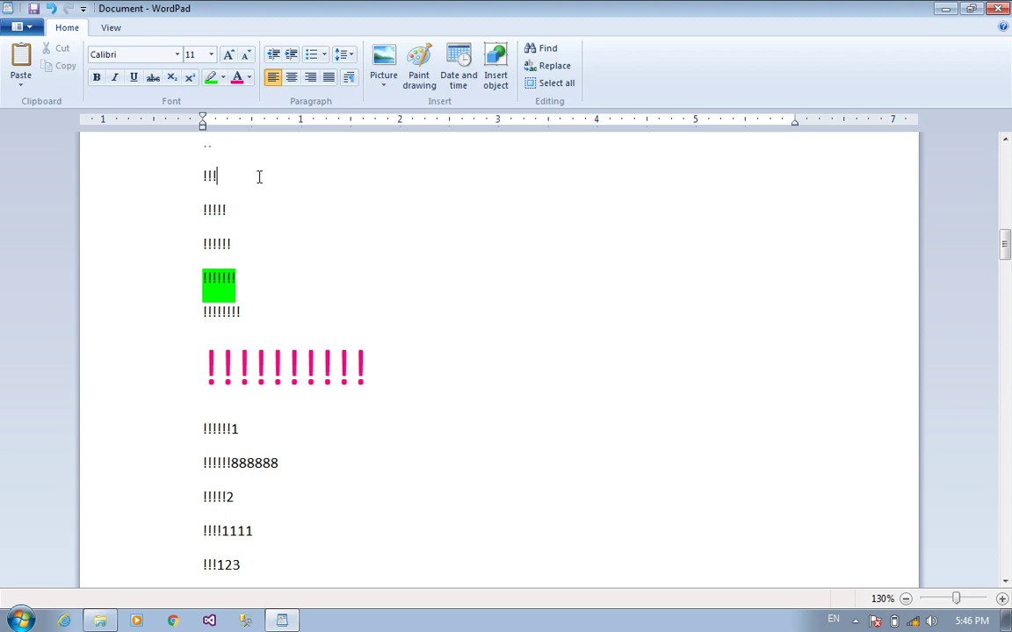
{"action": "left_click", "coordinate": [230, 55]}
{"action": "left_click", "coordinate": [230, 55]}
{"action": "left_click", "coordinate": [234, 55]}
{"action": "left_click", "coordinate": [233, 55]}
{"action": "left_click", "coordinate": [234, 55]}
{"action": "left_click", "coordinate": [233, 55]}
Step: Grow the font of the pink line of exclamation marks step by step to size 140
{"action": "double_click", "coordinate": [331, 405]}
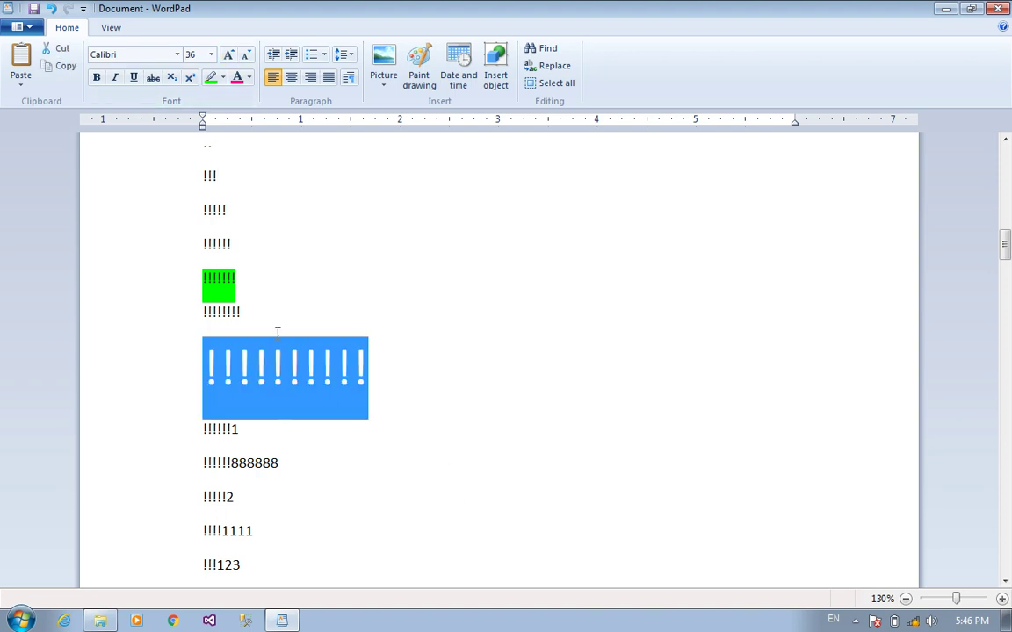
{"action": "left_click", "coordinate": [228, 55]}
{"action": "left_click", "coordinate": [228, 55]}
{"action": "left_click", "coordinate": [228, 55]}
{"action": "left_click", "coordinate": [227, 55]}
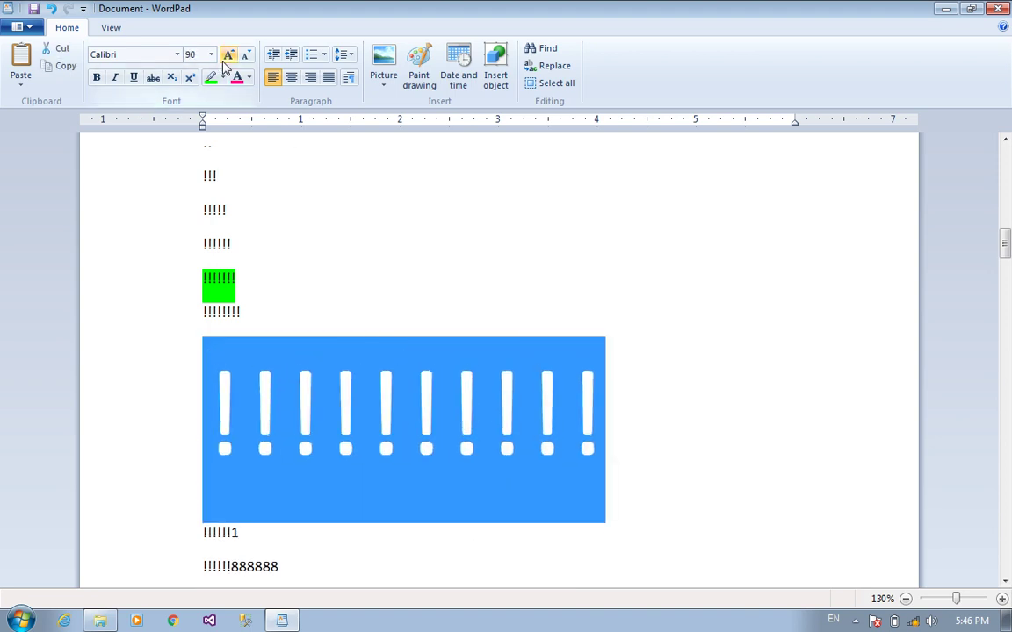
{"action": "left_click", "coordinate": [228, 55]}
{"action": "left_click", "coordinate": [227, 56]}
{"action": "left_click", "coordinate": [228, 55]}
{"action": "left_click", "coordinate": [227, 55]}
{"action": "left_click", "coordinate": [228, 55]}
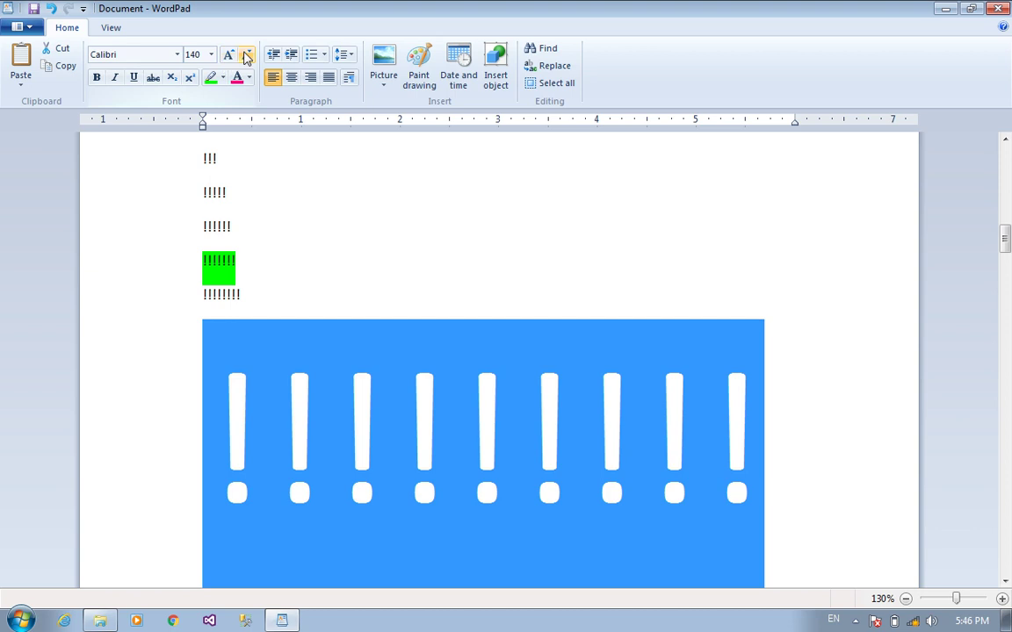
Step: Shrink the font of the pink line of exclamation marks step by step to size 36
{"action": "left_click", "coordinate": [247, 55]}
{"action": "left_click", "coordinate": [247, 55]}
{"action": "left_click", "coordinate": [248, 55]}
{"action": "left_click", "coordinate": [248, 55]}
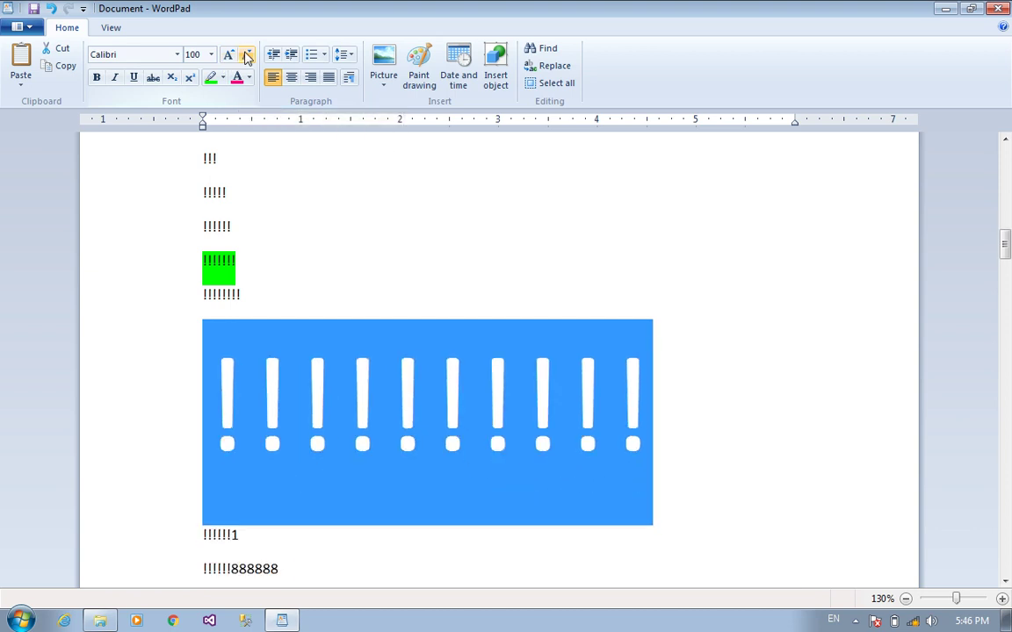
{"action": "left_click", "coordinate": [247, 56]}
{"action": "left_click", "coordinate": [248, 55]}
{"action": "left_click", "coordinate": [248, 55]}
{"action": "left_click", "coordinate": [247, 56]}
{"action": "left_click", "coordinate": [248, 55]}
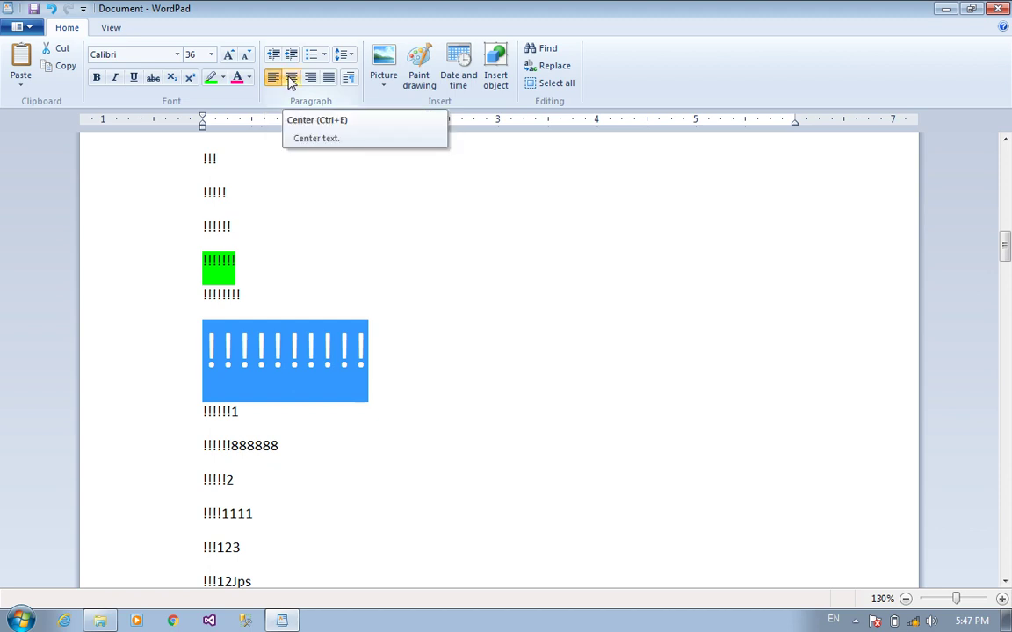
Step: Try center, left and right alignment on the pink line of exclamation marks, finishing with justified alignment
{"action": "left_click", "coordinate": [291, 79]}
{"action": "left_click", "coordinate": [273, 78]}
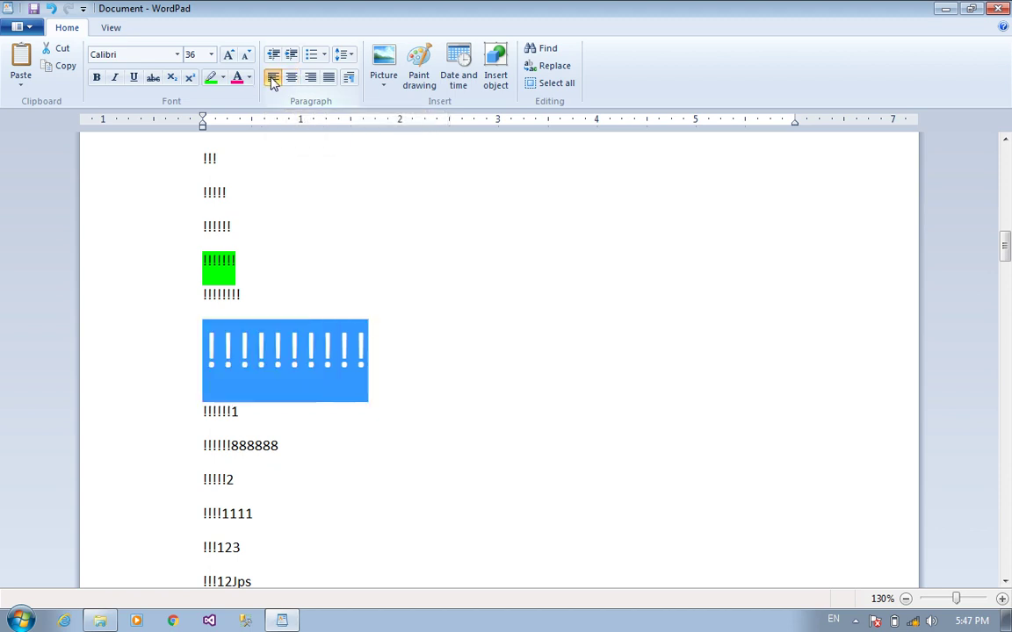
{"action": "left_click", "coordinate": [291, 79]}
{"action": "left_click", "coordinate": [311, 78]}
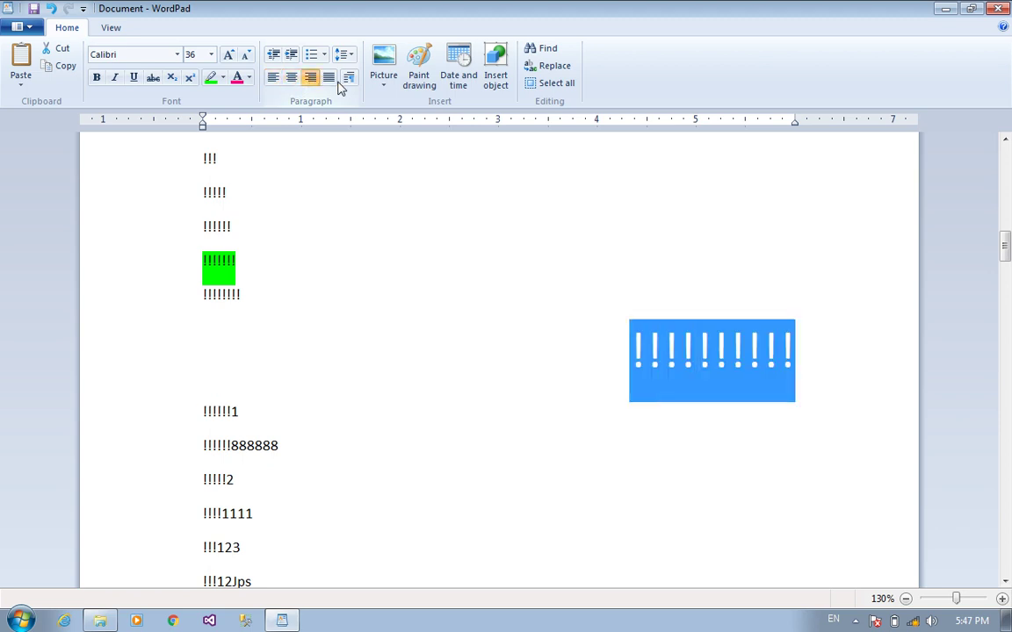
{"action": "left_click", "coordinate": [330, 79]}
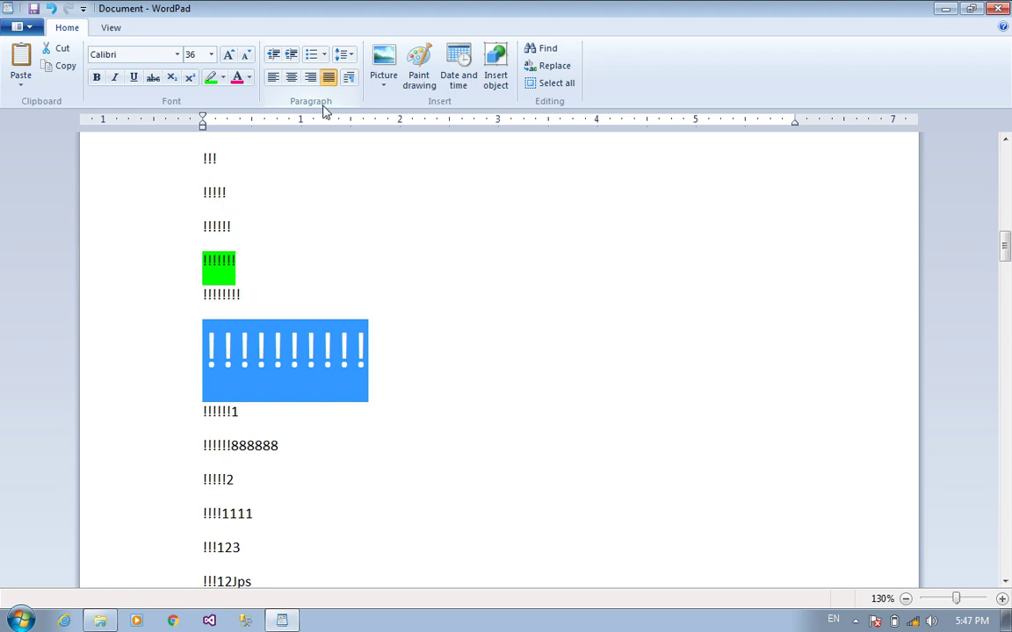
Step: Justify the first two text lines near the document's start, from "# This is a list of" through "UNIX sort command."
{"action": "scroll", "coordinate": [549, 372], "scroll_direction": "down", "scroll_amount": 5}
{"action": "scroll", "coordinate": [553, 334], "scroll_direction": "up", "scroll_amount": 12}
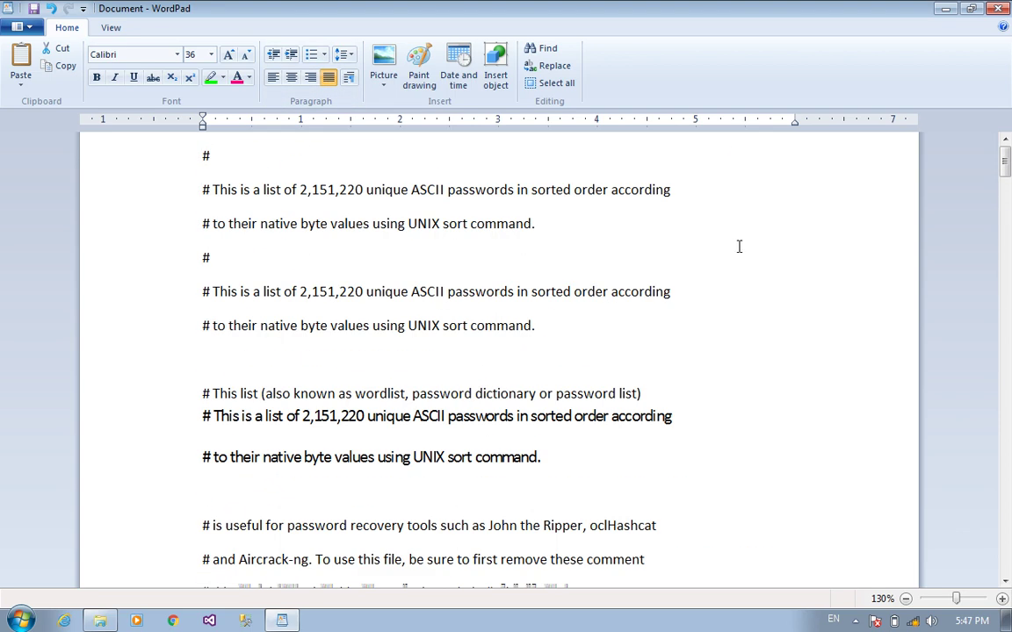
{"action": "left_click_drag", "start_coordinate": [671, 189], "coordinate": [312, 190]}
{"action": "left_click", "coordinate": [500, 252]}
{"action": "left_click_drag", "start_coordinate": [562, 227], "coordinate": [202, 190]}
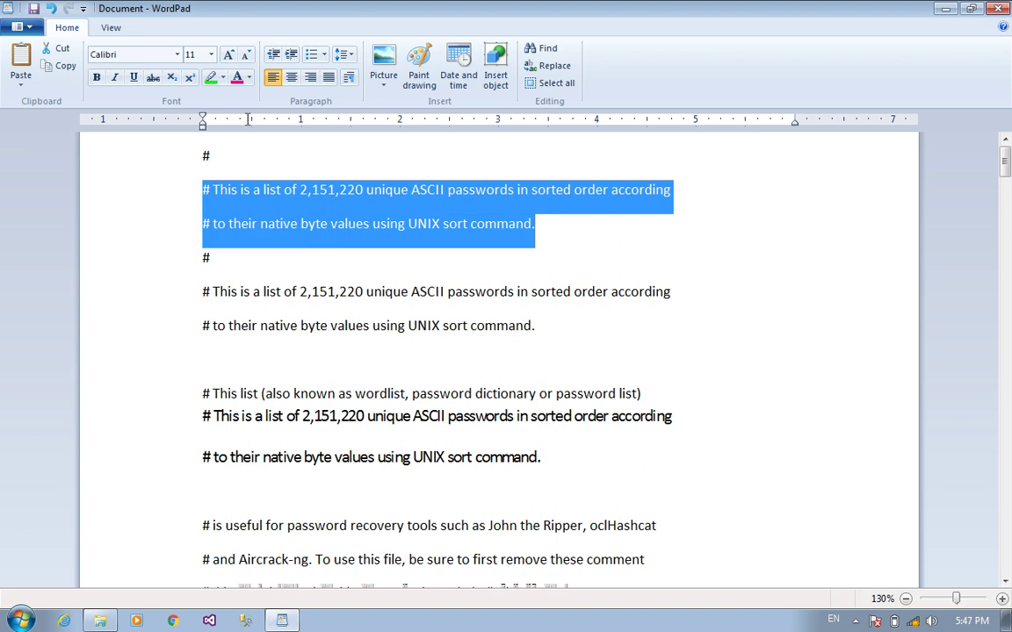
{"action": "left_click", "coordinate": [329, 79]}
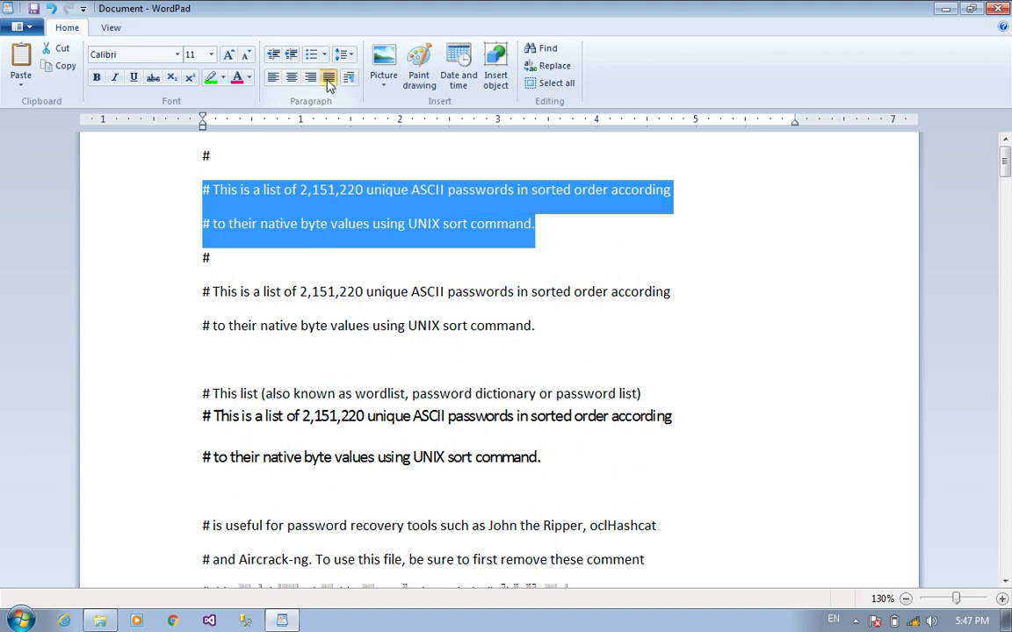
{"action": "left_click", "coordinate": [207, 223]}
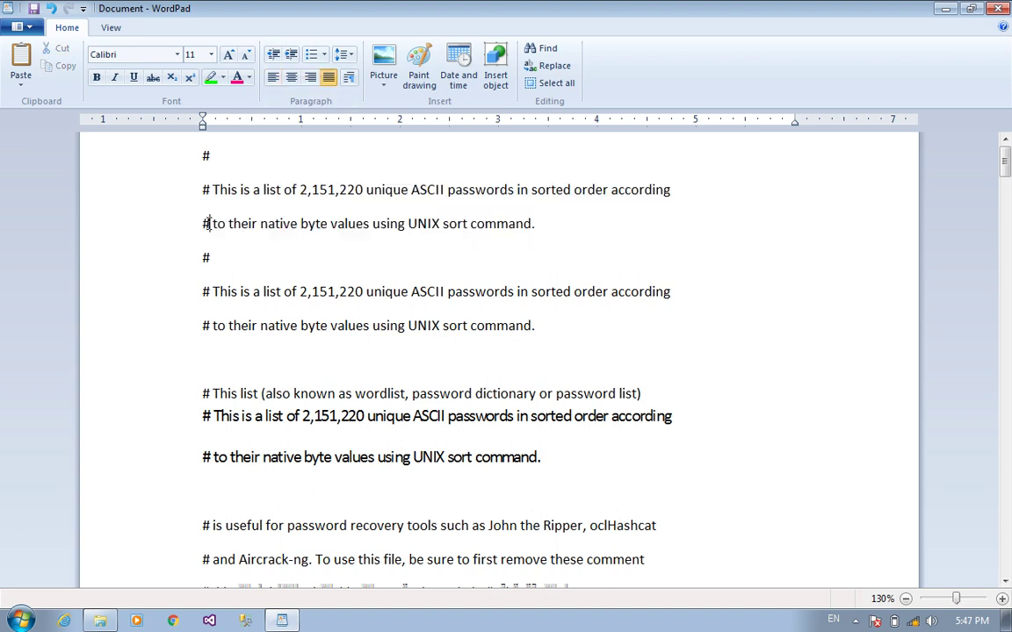
{"action": "scroll", "coordinate": [334, 221], "scroll_direction": "down", "scroll_amount": 15}
{"action": "scroll", "coordinate": [336, 219], "scroll_direction": "down", "scroll_amount": 5}
{"action": "scroll", "coordinate": [337, 219], "scroll_direction": "up", "scroll_amount": 20}
{"action": "left_click", "coordinate": [538, 325]}
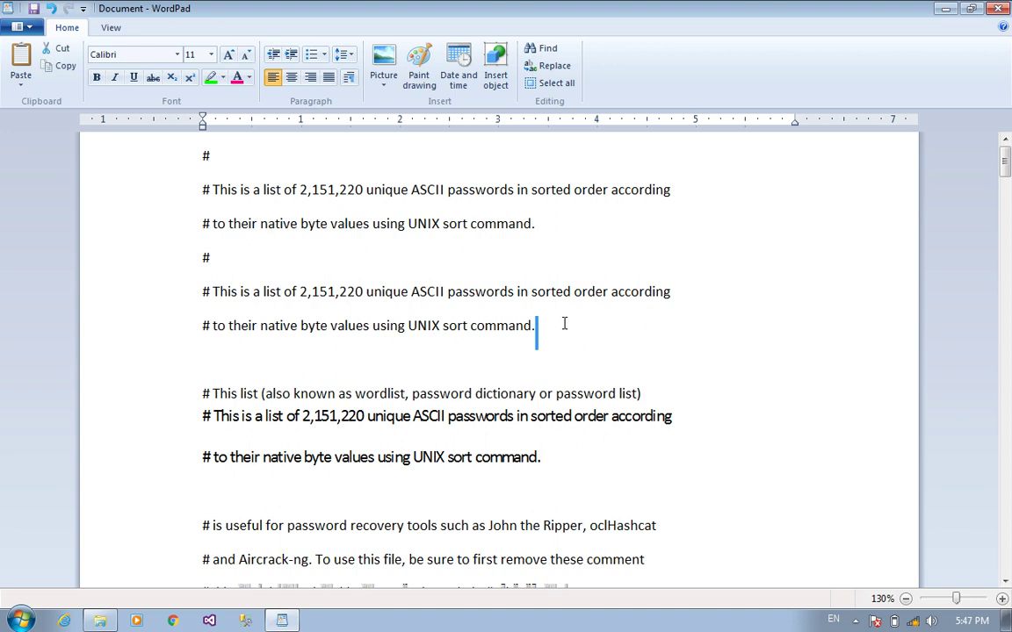
{"action": "left_click_drag", "start_coordinate": [679, 324], "coordinate": [246, 274]}
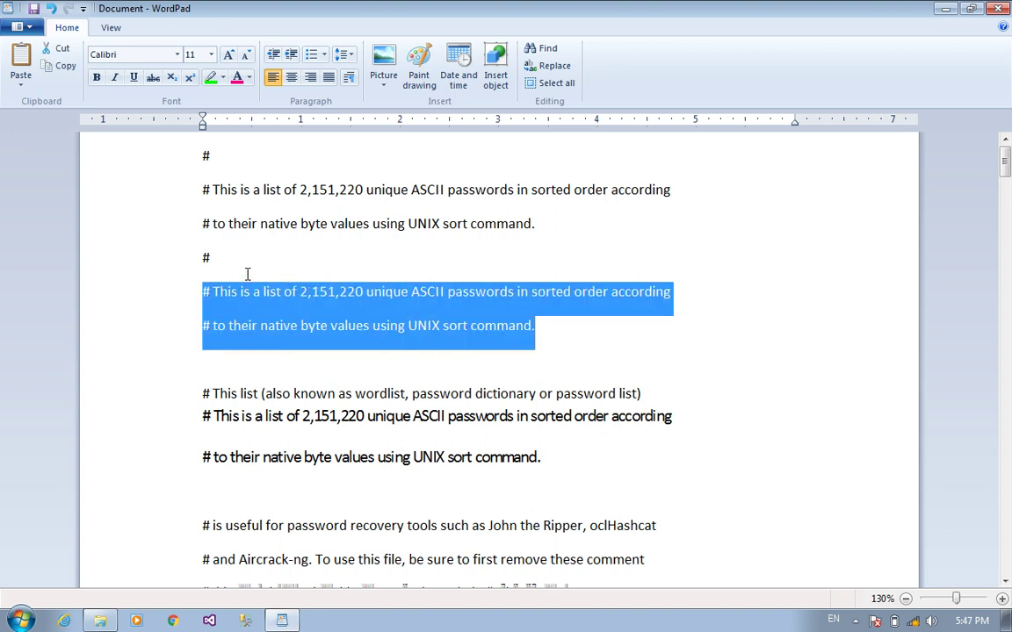
{"action": "left_click", "coordinate": [452, 323]}
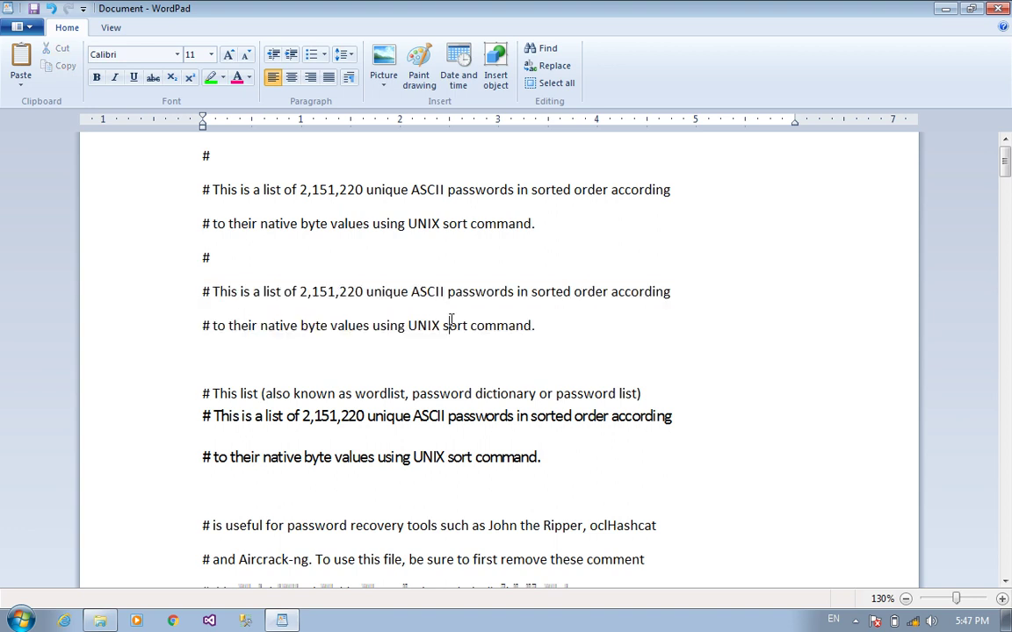
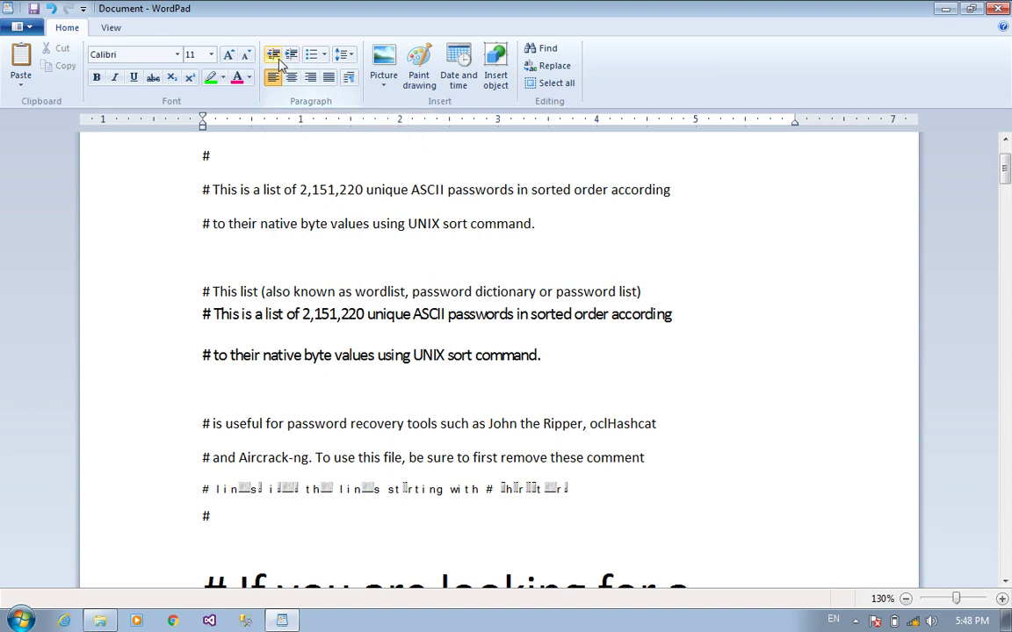
Step: Increase the indent of the line "# to their native byte values using UNIX sort command." step by step to the right margin
{"action": "left_click", "coordinate": [291, 56]}
{"action": "left_click", "coordinate": [292, 56]}
{"action": "left_click", "coordinate": [292, 56]}
{"action": "left_click", "coordinate": [291, 57]}
{"action": "left_click", "coordinate": [294, 61]}
{"action": "left_click", "coordinate": [295, 61]}
{"action": "left_click", "coordinate": [294, 62]}
{"action": "left_click", "coordinate": [294, 61]}
{"action": "left_click", "coordinate": [295, 62]}
{"action": "left_click", "coordinate": [294, 61]}
{"action": "left_click", "coordinate": [294, 62]}
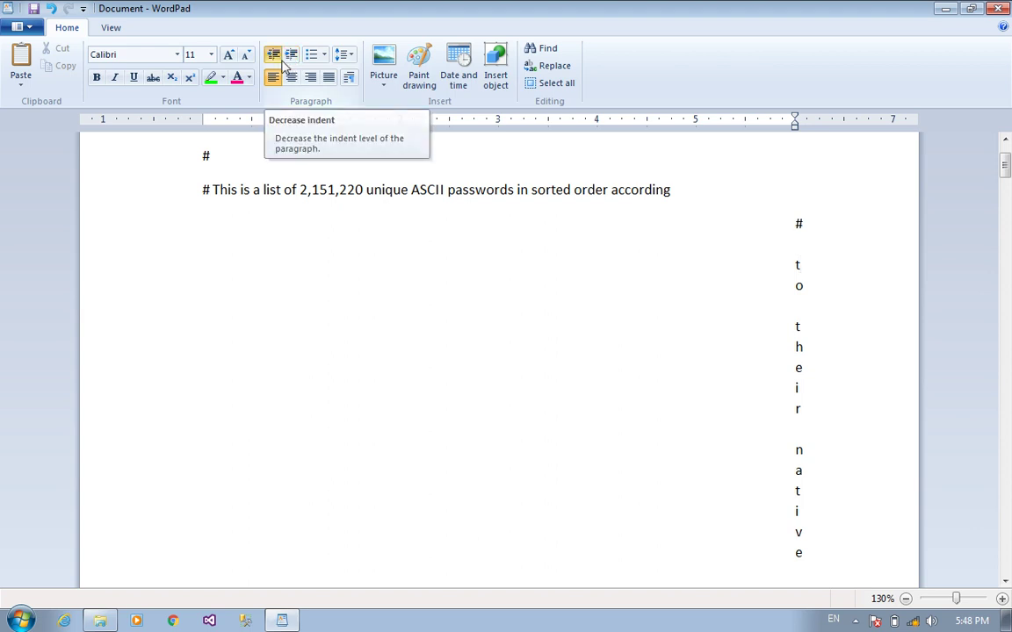
Step: Decrease the indent of the "# to their native byte values" line step by step back to the left margin
{"action": "left_click", "coordinate": [281, 61]}
{"action": "left_click", "coordinate": [281, 61]}
{"action": "left_click", "coordinate": [282, 61]}
{"action": "left_click", "coordinate": [281, 62]}
{"action": "left_click", "coordinate": [281, 62]}
{"action": "left_click", "coordinate": [282, 62]}
{"action": "left_click", "coordinate": [282, 61]}
{"action": "left_click", "coordinate": [282, 62]}
{"action": "left_click", "coordinate": [282, 62]}
{"action": "left_click", "coordinate": [282, 61]}
{"action": "left_click", "coordinate": [282, 62]}
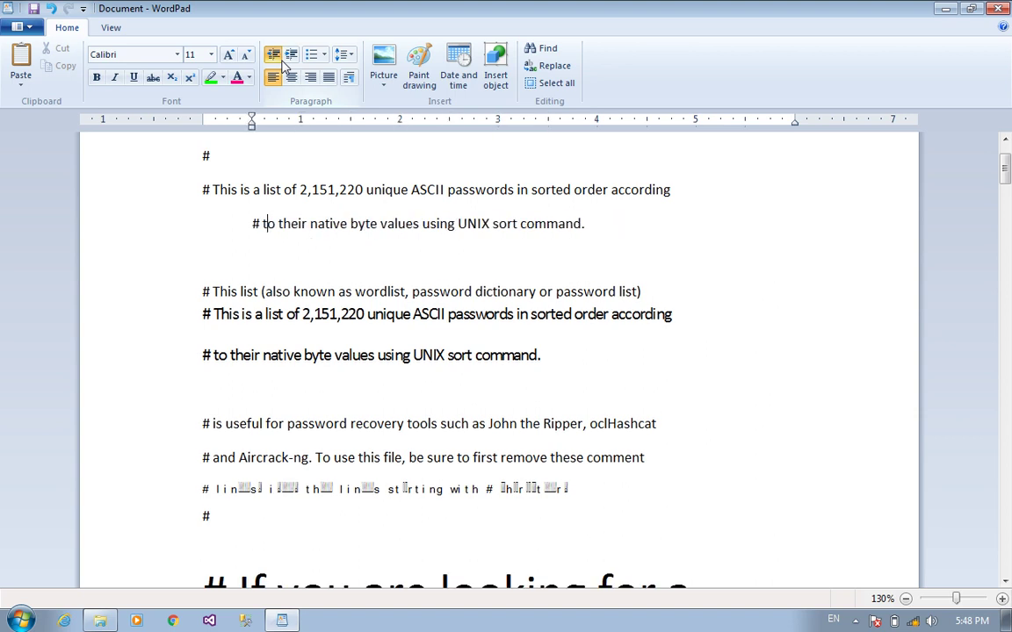
{"action": "left_click", "coordinate": [282, 62]}
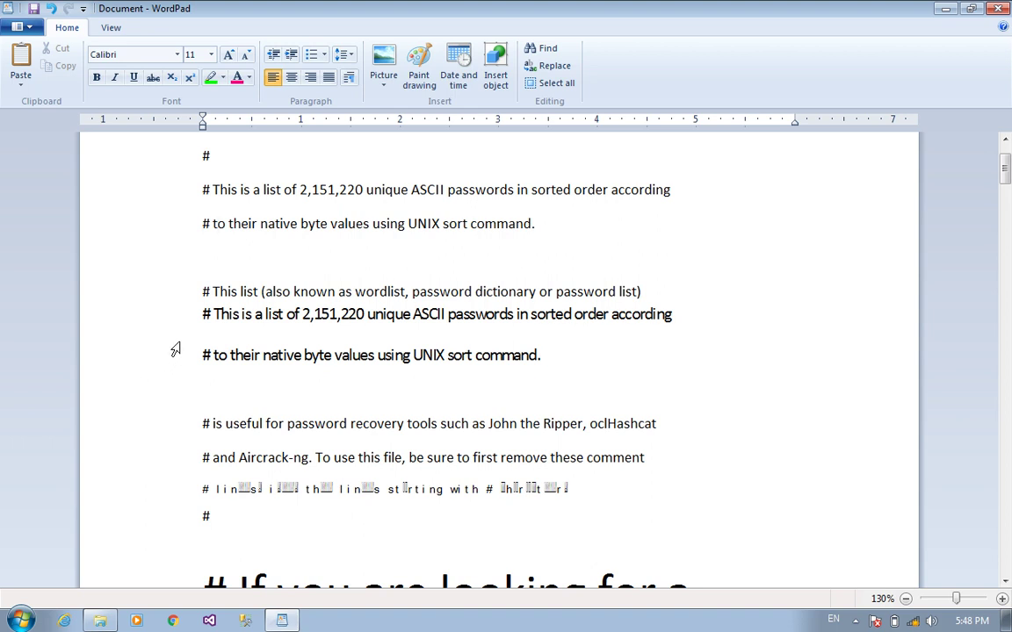
Step: Format the lone "#" line and the two text lines below it as a 1. 2. 3. numbered list
{"action": "left_click", "coordinate": [232, 266]}
{"action": "left_click_drag", "start_coordinate": [233, 266], "coordinate": [198, 184]}
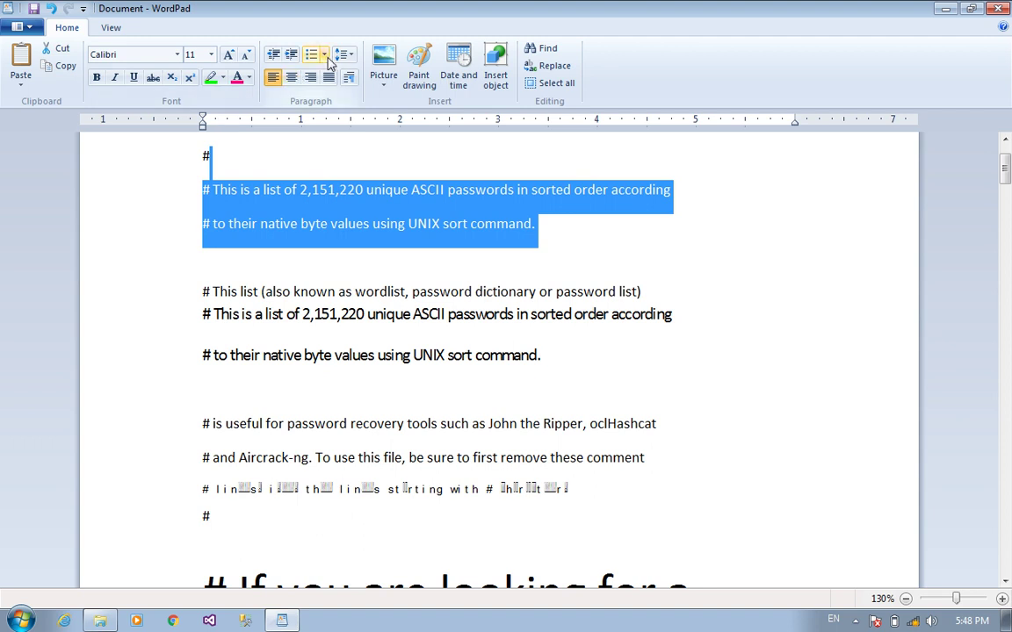
{"action": "left_click", "coordinate": [324, 57]}
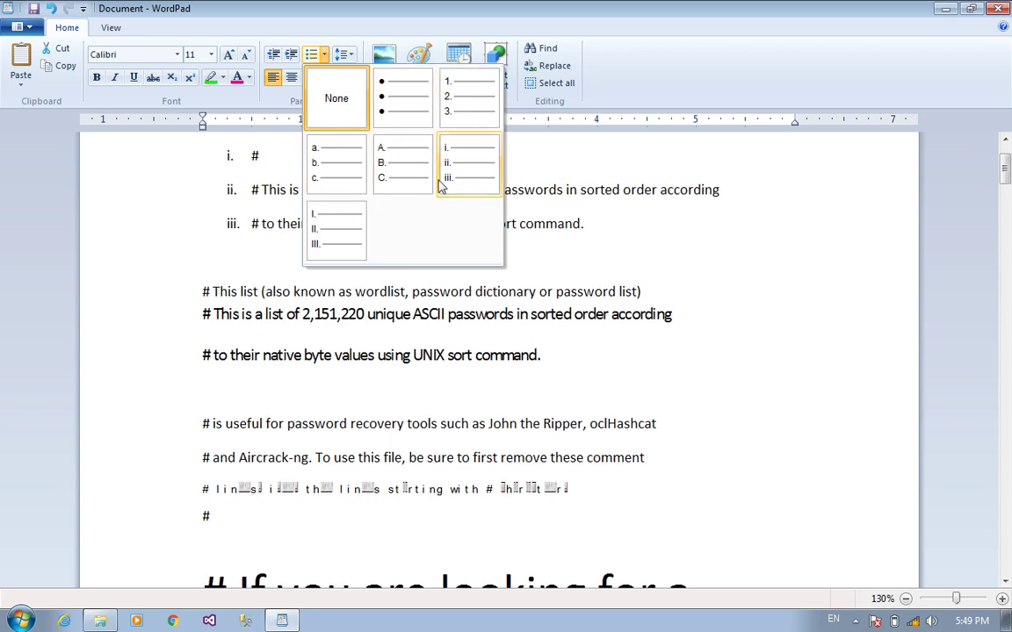
{"action": "left_click", "coordinate": [448, 109]}
Step: Insert an empty numbered item after the second list item, the one ending in "sorted order according"
{"action": "left_click", "coordinate": [234, 188]}
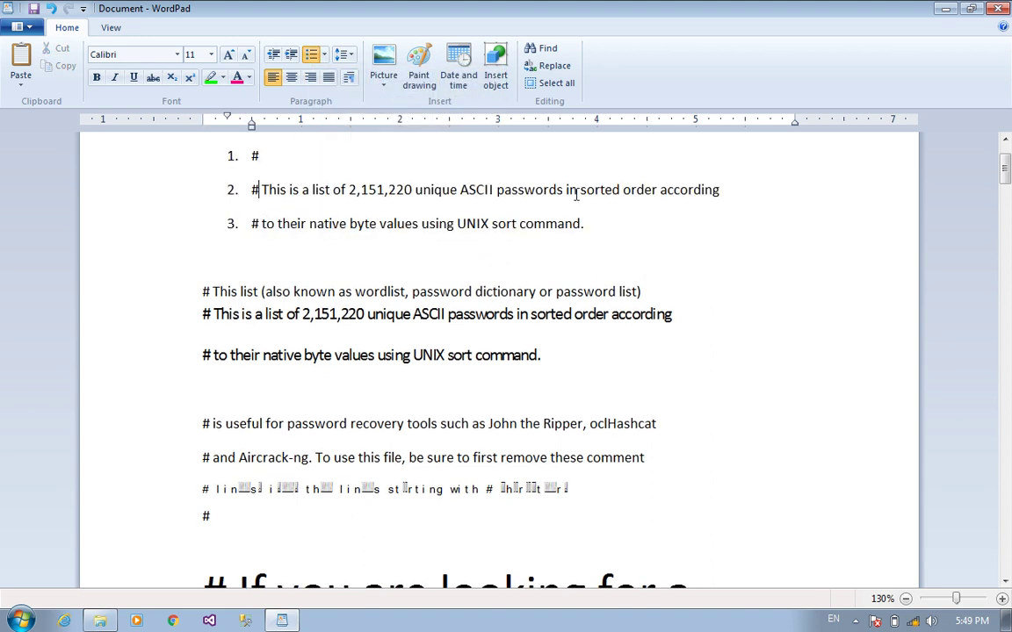
{"action": "left_click", "coordinate": [743, 203]}
{"action": "key", "text": "Return"}
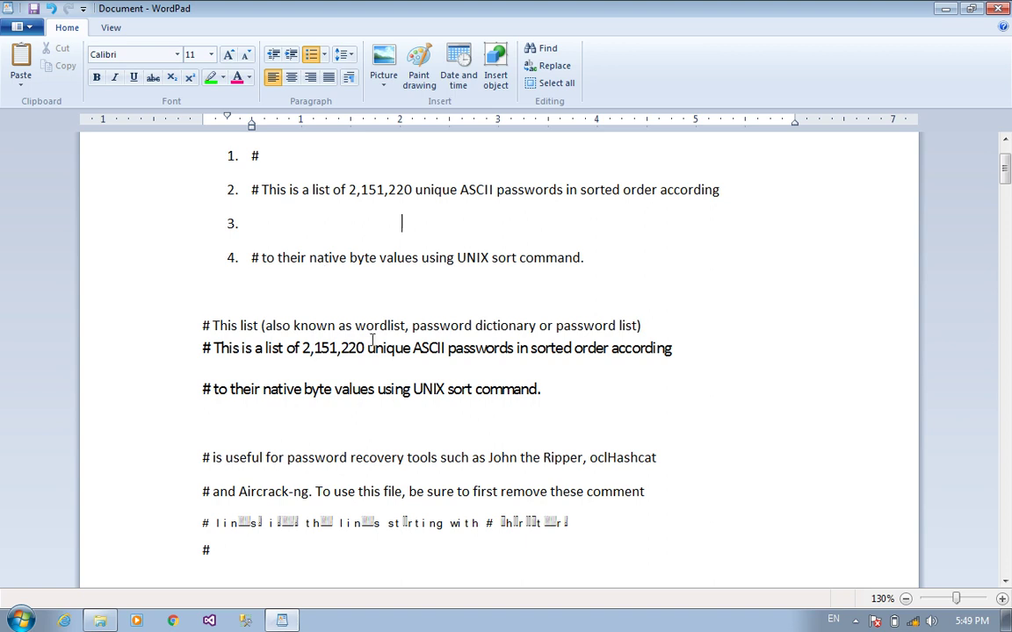
{"action": "left_click", "coordinate": [237, 231]}
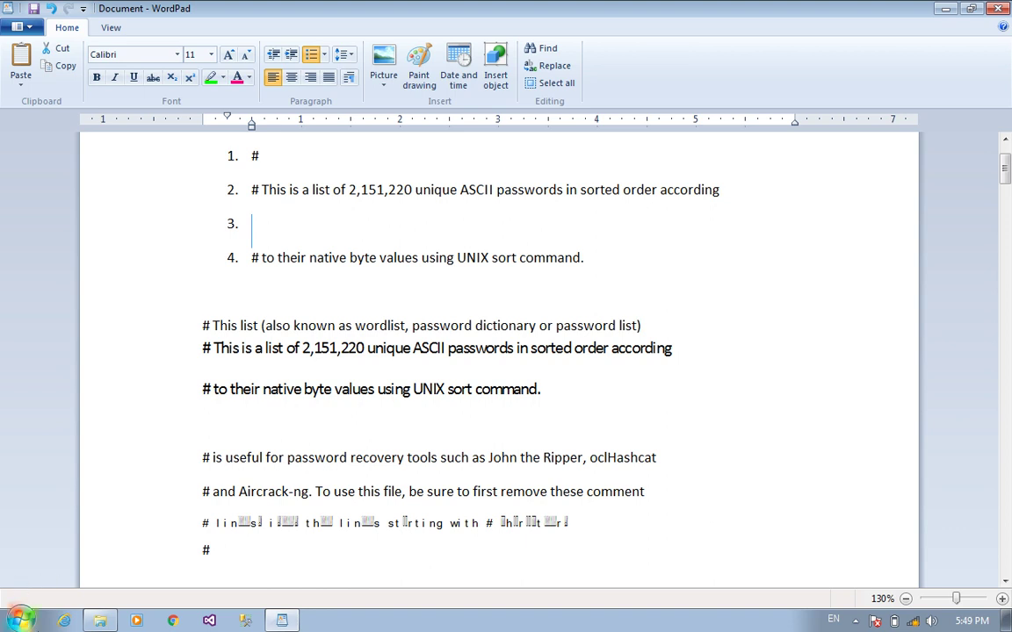
Step: Apply the A. B. C. list style to the lines from the document's start through the empty list item
{"action": "scroll", "coordinate": [24, 620], "scroll_direction": "up", "scroll_amount": 1}
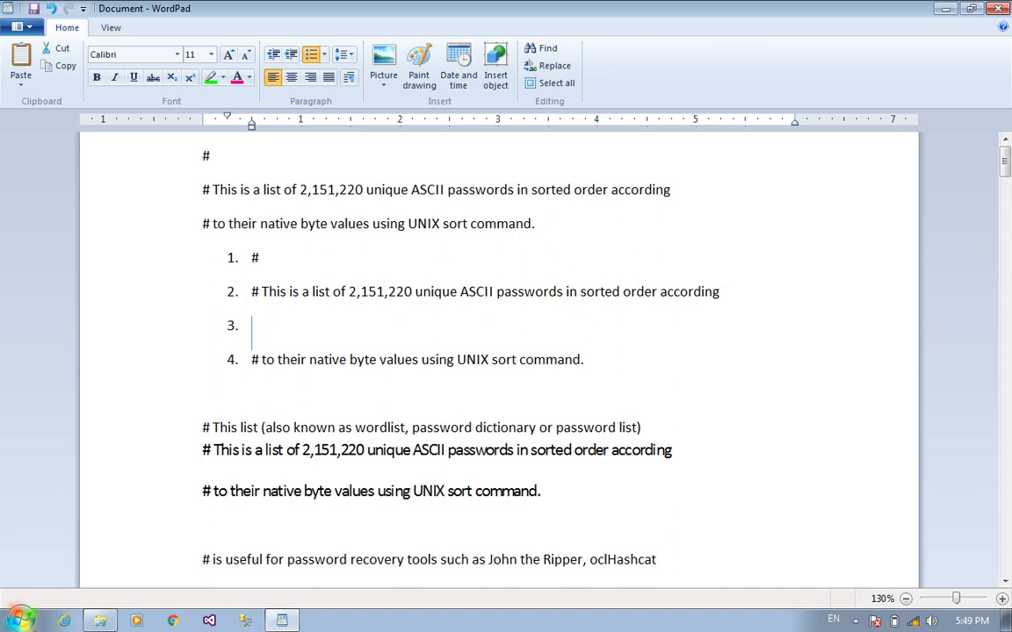
{"action": "left_click_drag", "start_coordinate": [247, 364], "coordinate": [137, 158]}
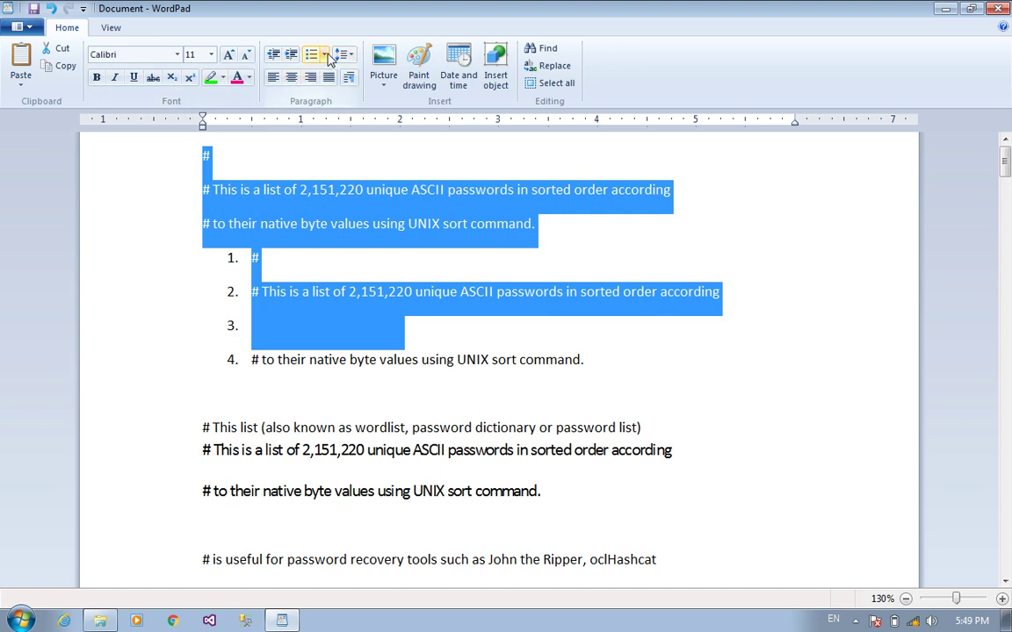
{"action": "left_click", "coordinate": [323, 55]}
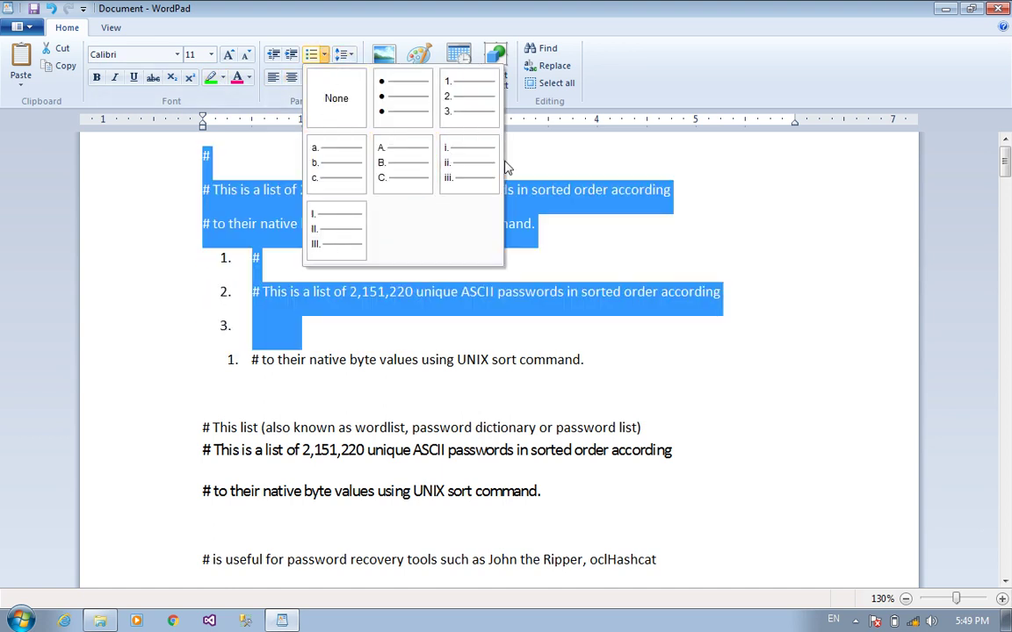
{"action": "left_click", "coordinate": [402, 174]}
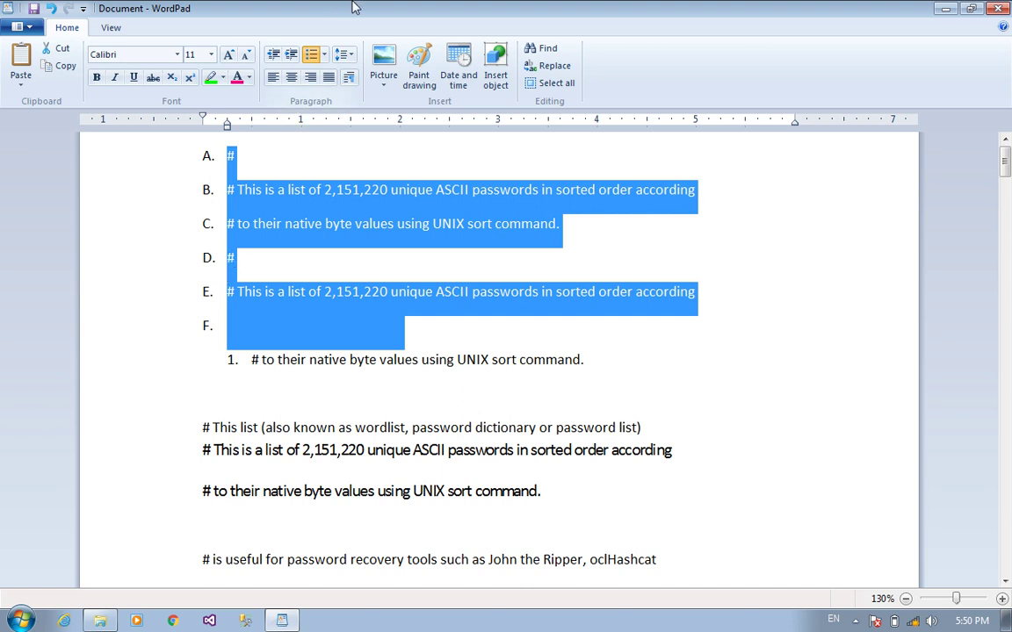
Step: Try line spacing 1.0 and 1.5 on the selected lettered list, finishing with line spacing 2
{"action": "left_click", "coordinate": [343, 58]}
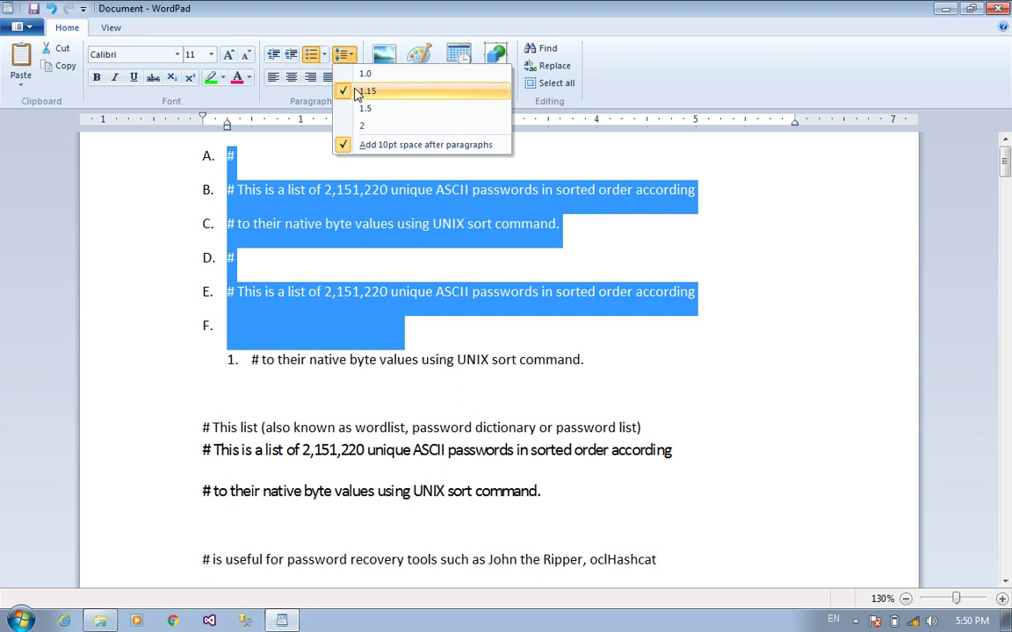
{"action": "left_click", "coordinate": [363, 73]}
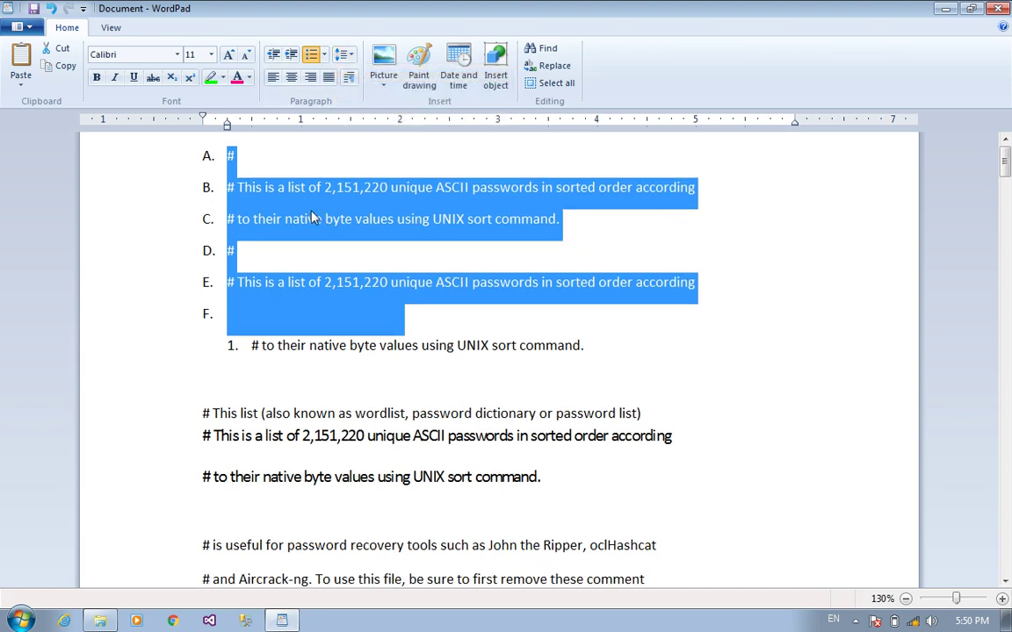
{"action": "left_click", "coordinate": [343, 54]}
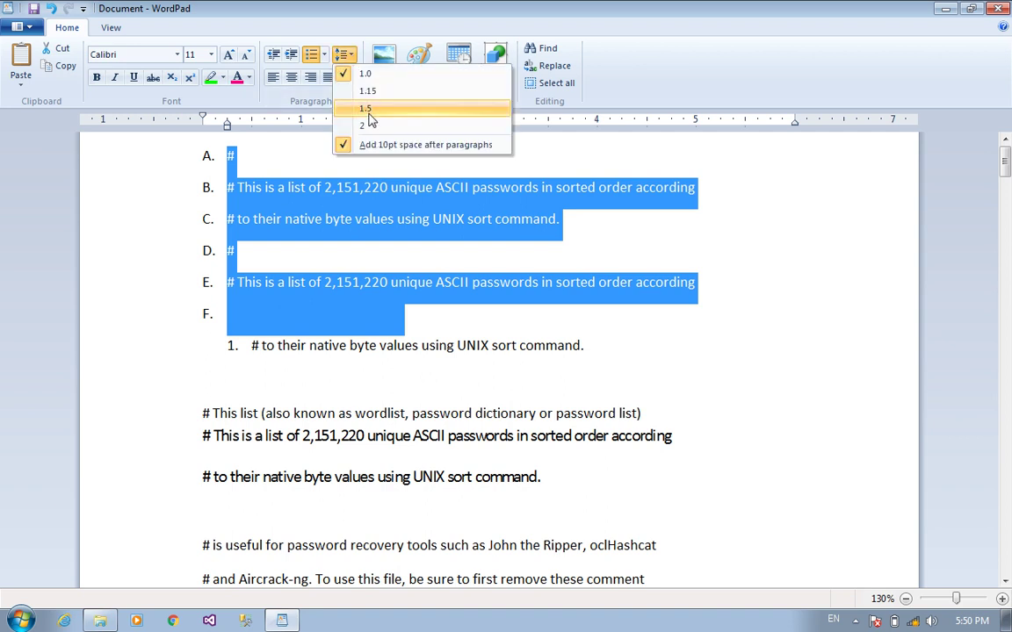
{"action": "left_click", "coordinate": [367, 113]}
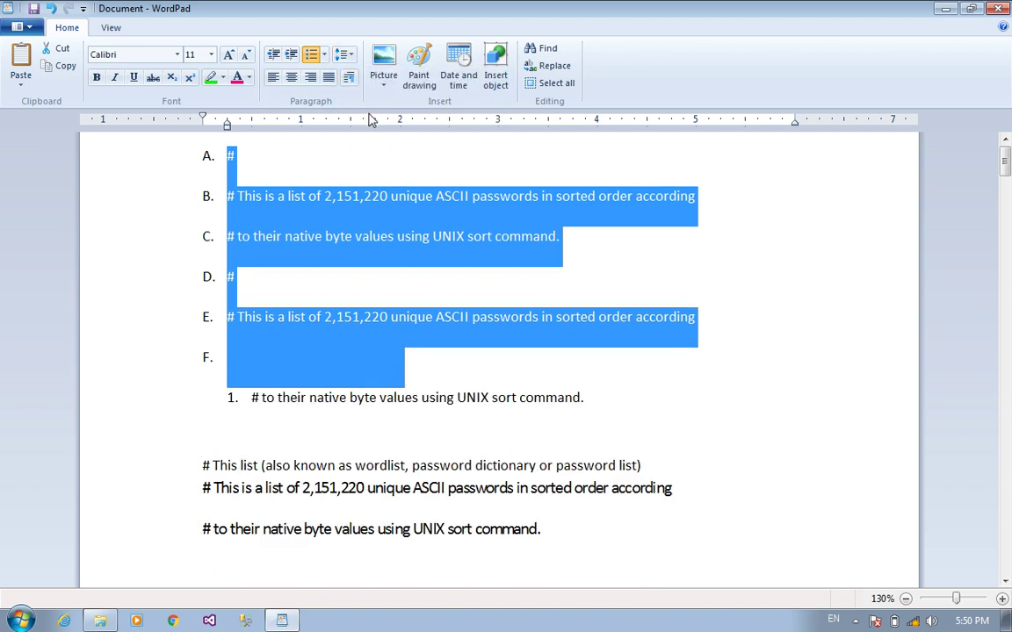
{"action": "left_click", "coordinate": [343, 55]}
{"action": "left_click", "coordinate": [365, 128]}
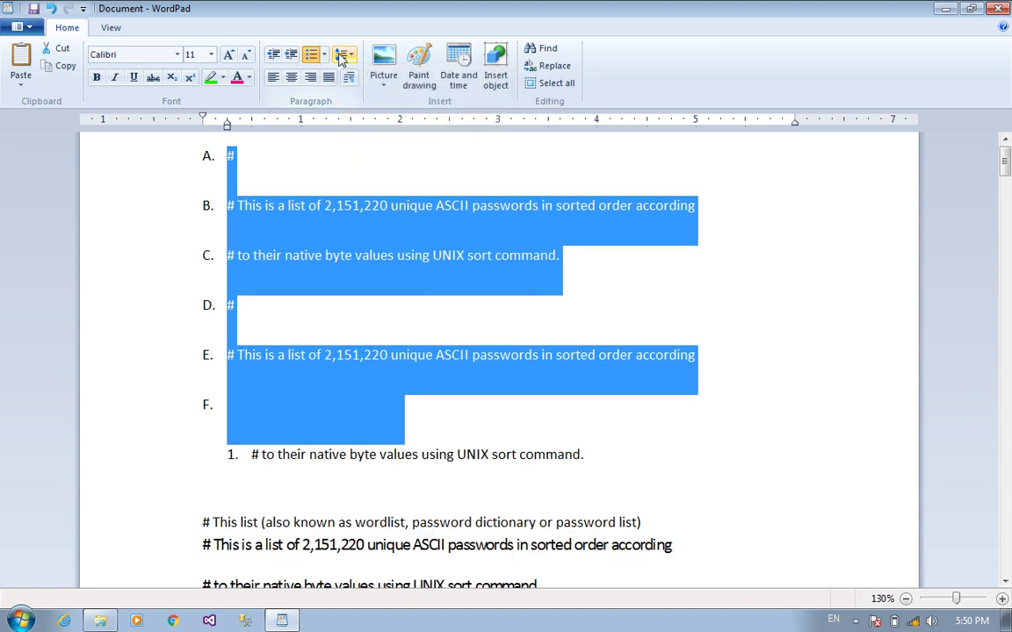
Step: Turn the 10pt space after paragraphs off and back on for the lettered list
{"action": "left_click", "coordinate": [340, 55]}
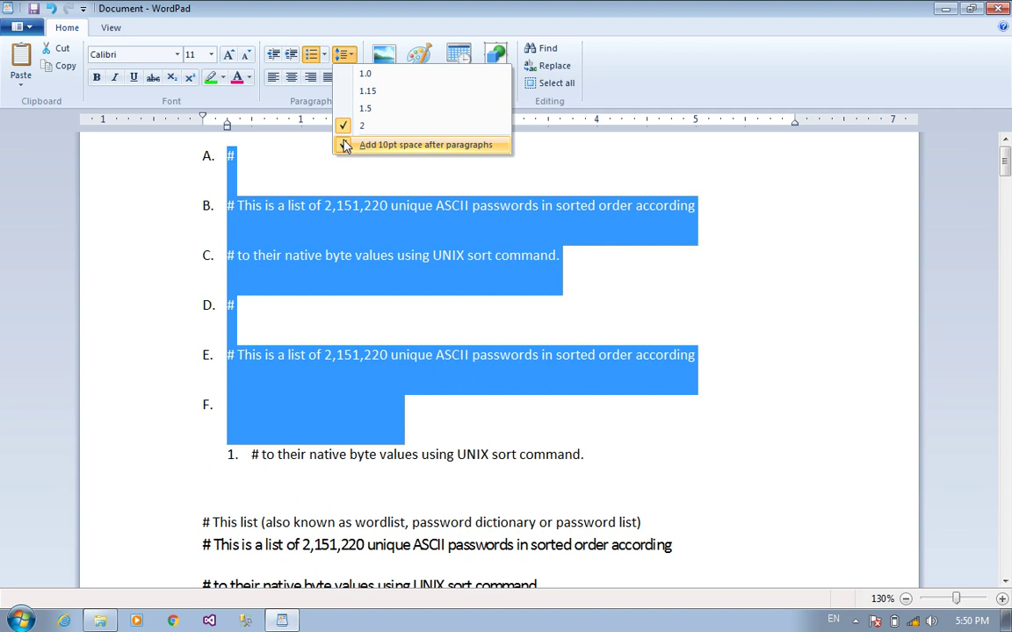
{"action": "left_click", "coordinate": [345, 145]}
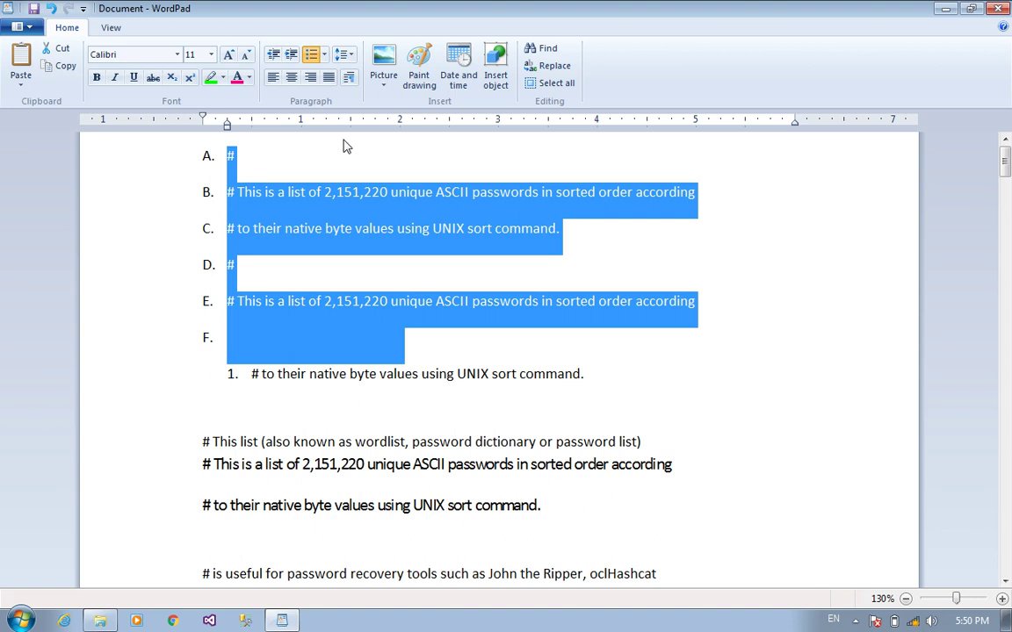
{"action": "left_click", "coordinate": [343, 54]}
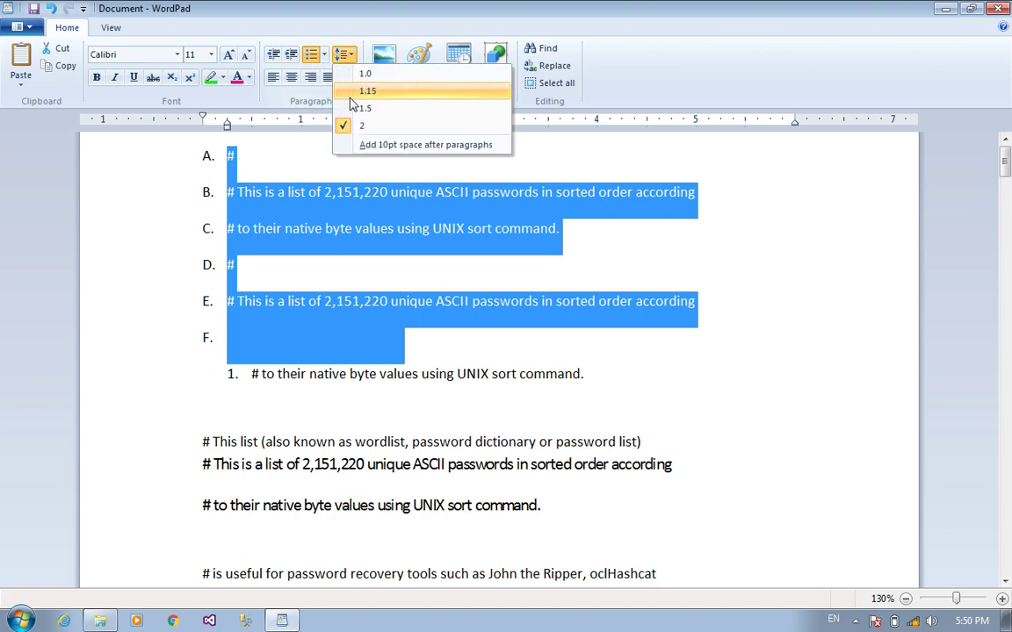
{"action": "left_click", "coordinate": [367, 145]}
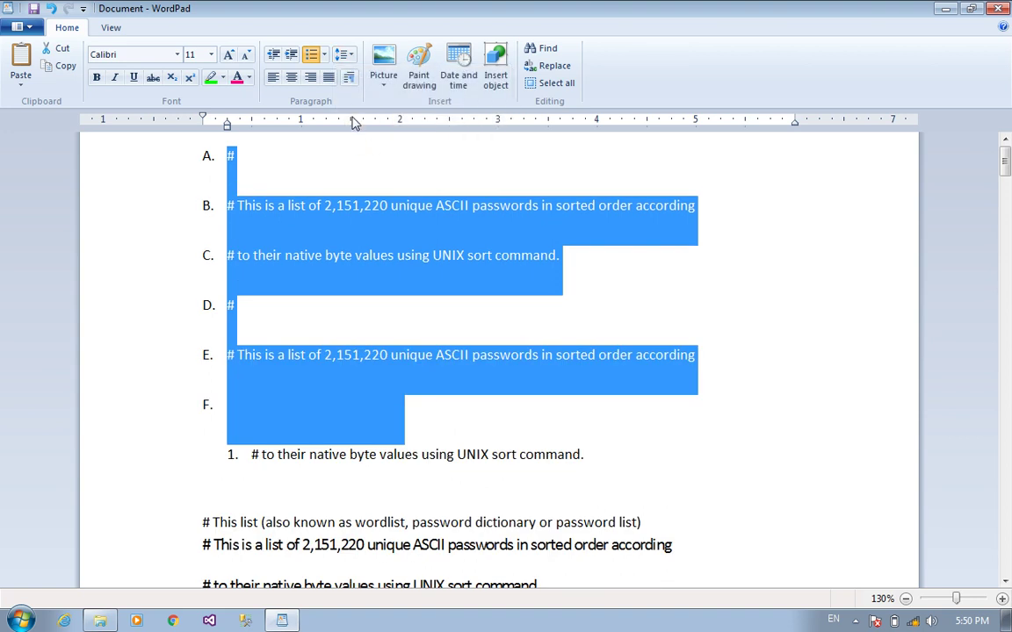
Step: Set the selected lettered list's line spacing to 1.00 and its alignment to Center in the Paragraph settings
{"action": "left_click", "coordinate": [350, 79]}
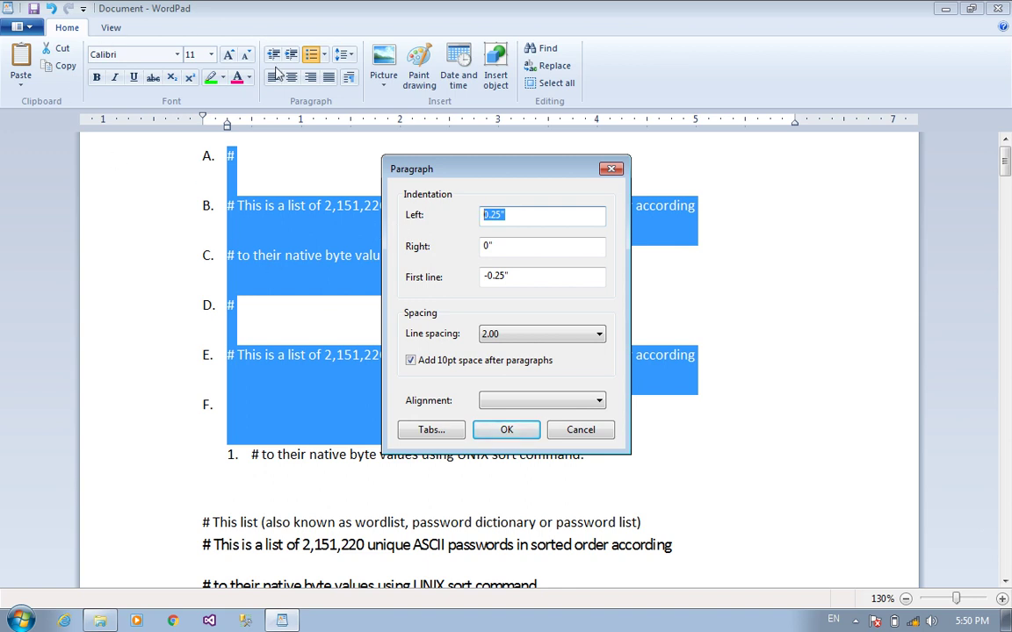
{"action": "left_click", "coordinate": [490, 249]}
{"action": "left_click_drag", "start_coordinate": [524, 278], "coordinate": [475, 277]}
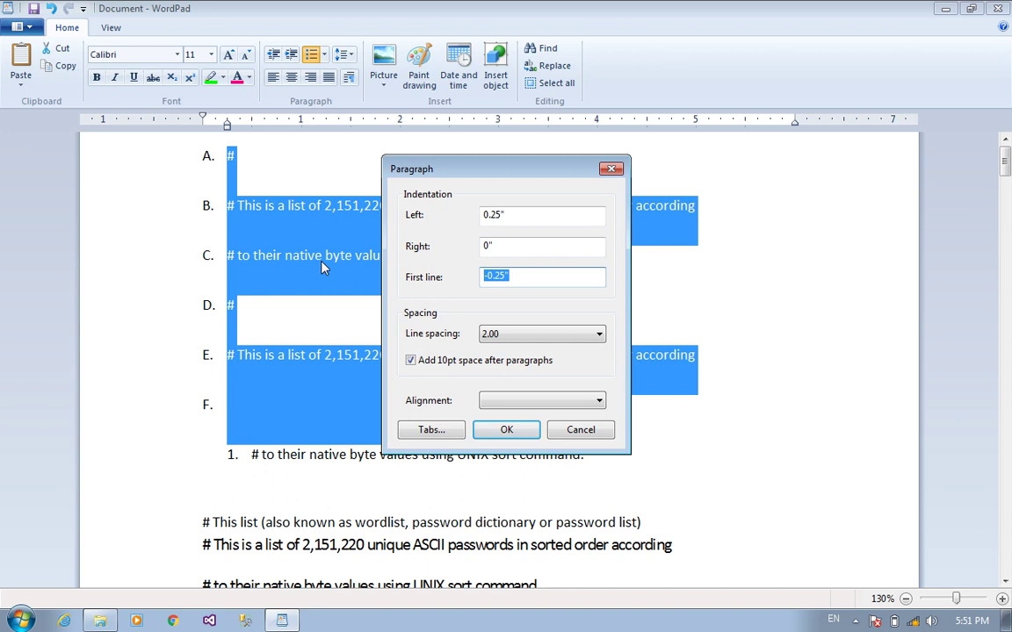
{"action": "left_click", "coordinate": [495, 216]}
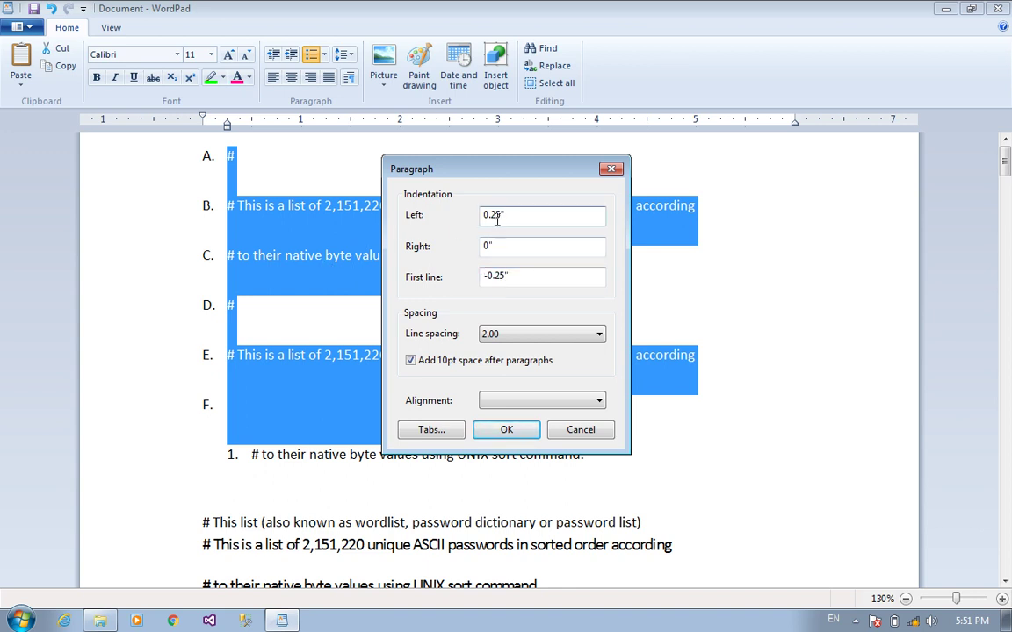
{"action": "left_click", "coordinate": [488, 248]}
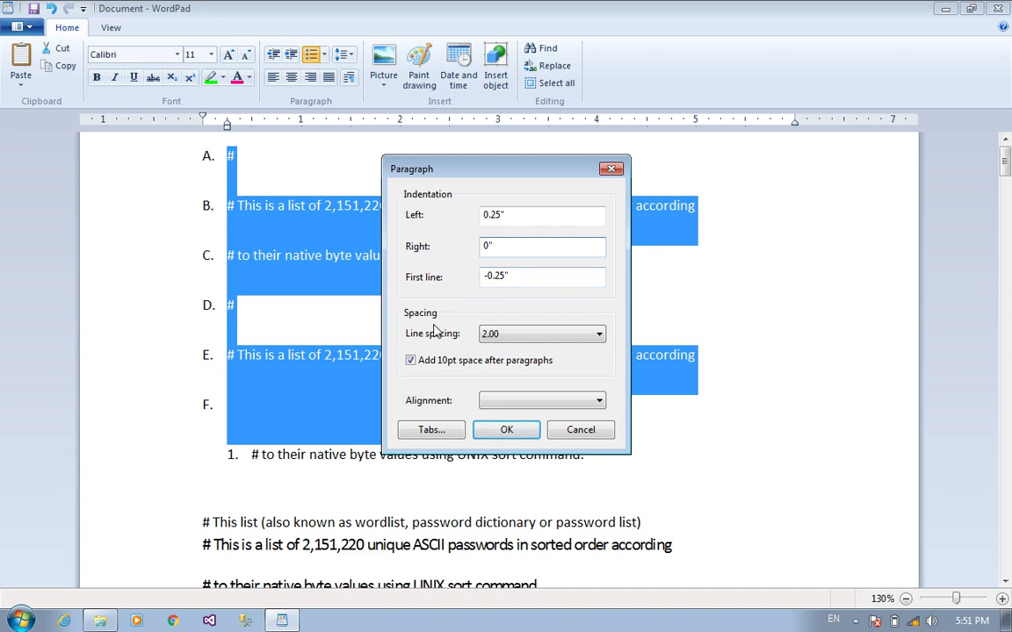
{"action": "left_click", "coordinate": [542, 336]}
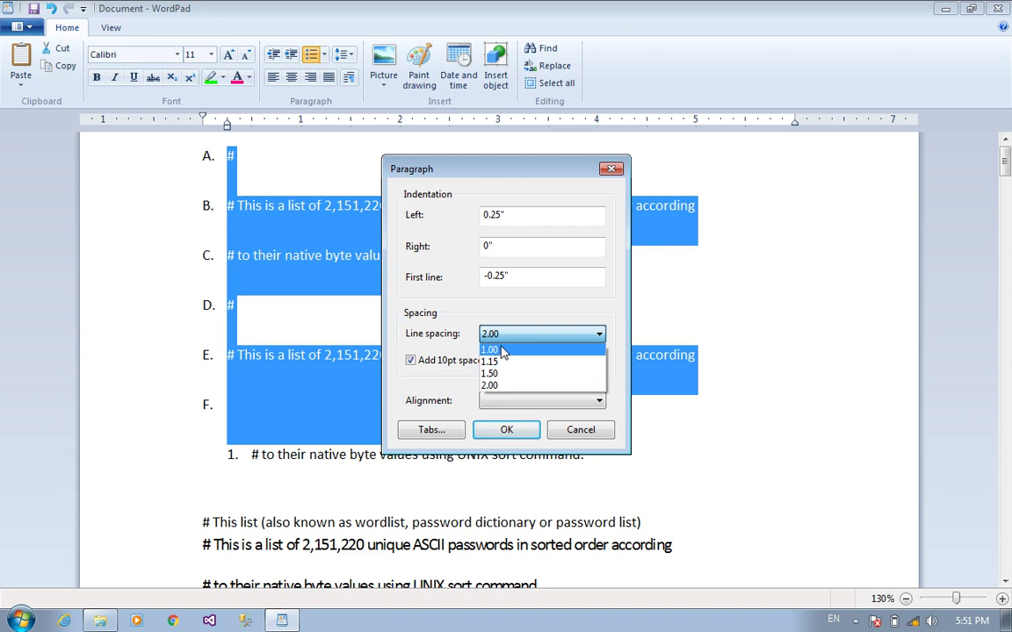
{"action": "left_click", "coordinate": [502, 351]}
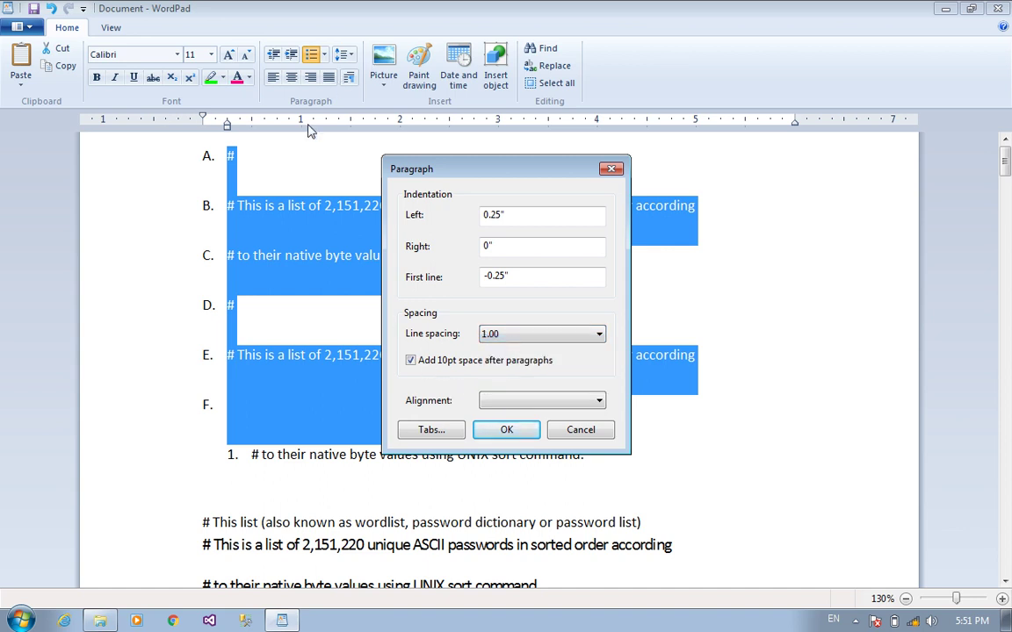
{"action": "left_click", "coordinate": [516, 401]}
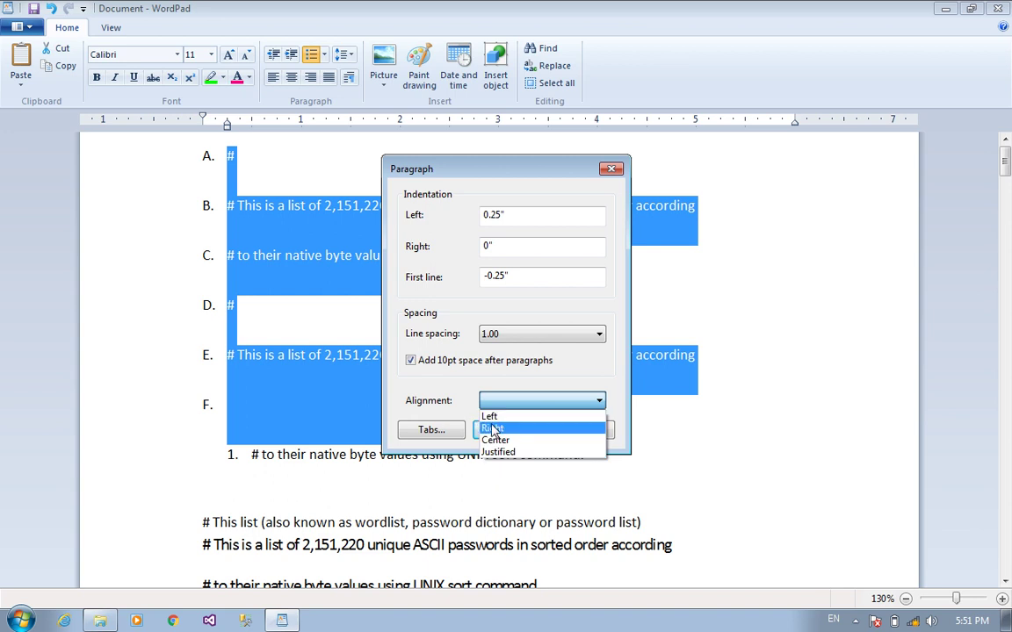
{"action": "left_click", "coordinate": [506, 441]}
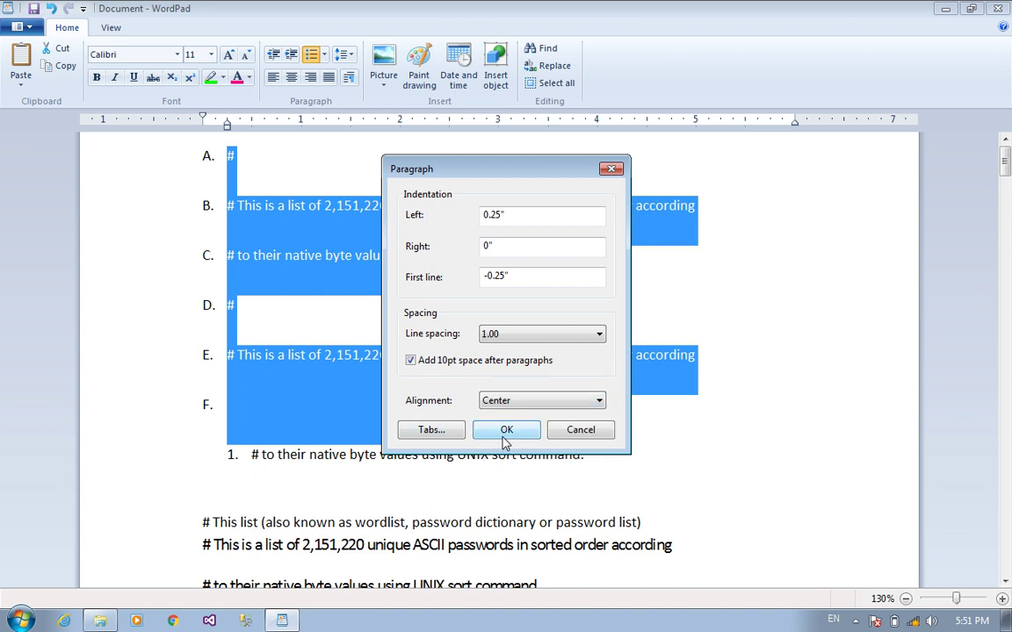
Step: View the tab stop settings of the lettered list and close them without adding any stop
{"action": "left_click", "coordinate": [450, 432]}
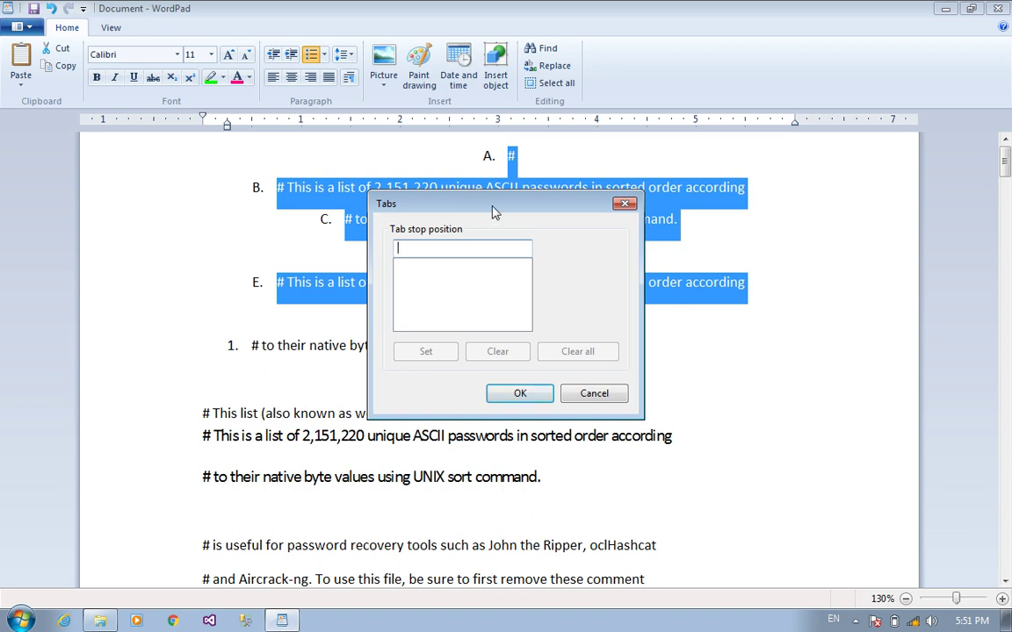
{"action": "left_click_drag", "start_coordinate": [494, 212], "coordinate": [589, 279]}
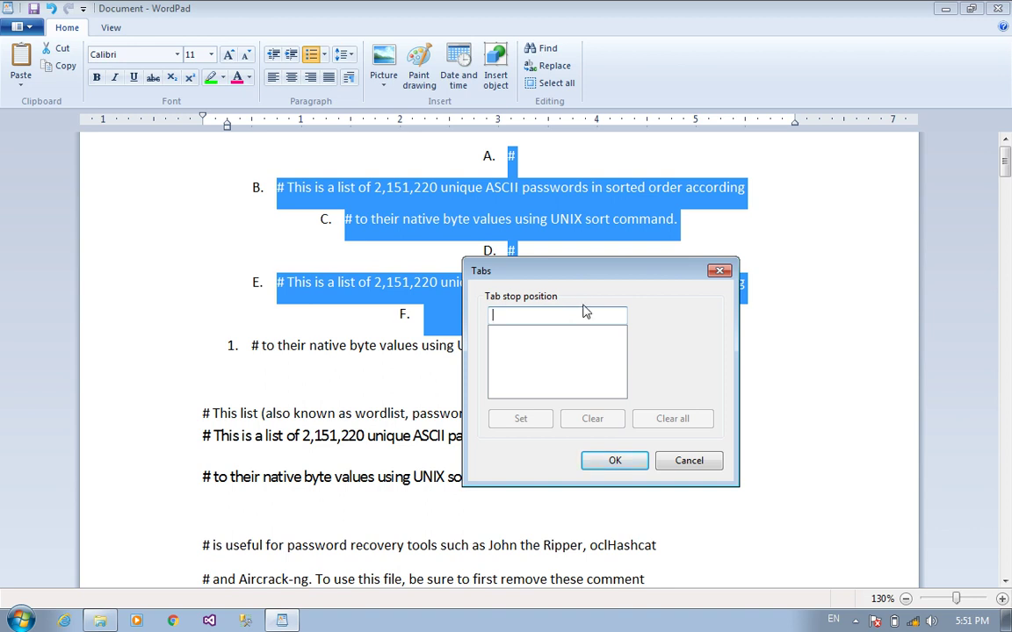
{"action": "left_click", "coordinate": [626, 462]}
{"action": "left_click", "coordinate": [500, 385]}
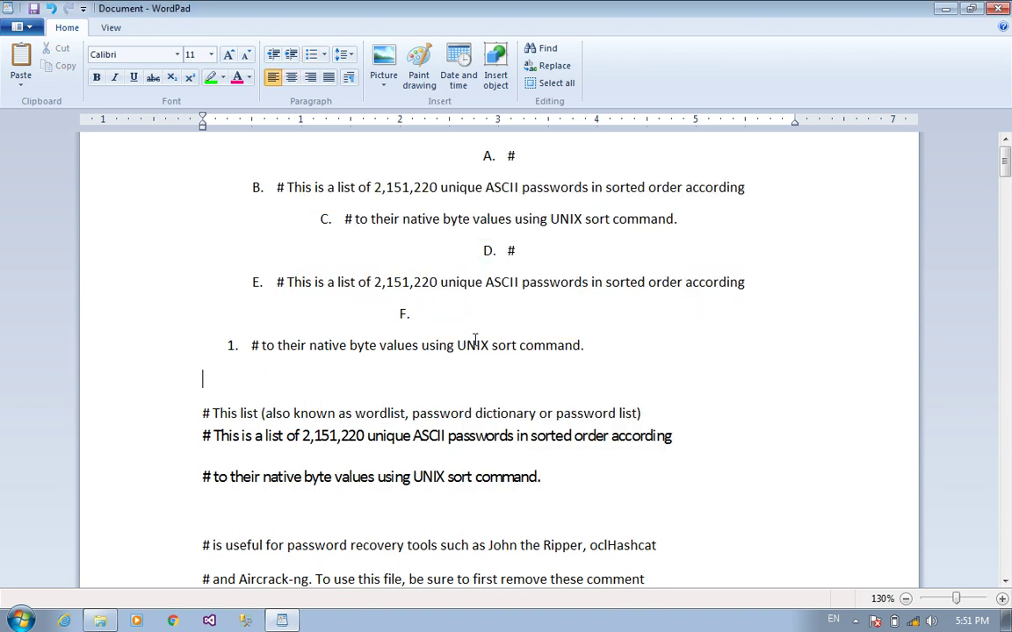
{"action": "left_click", "coordinate": [522, 265]}
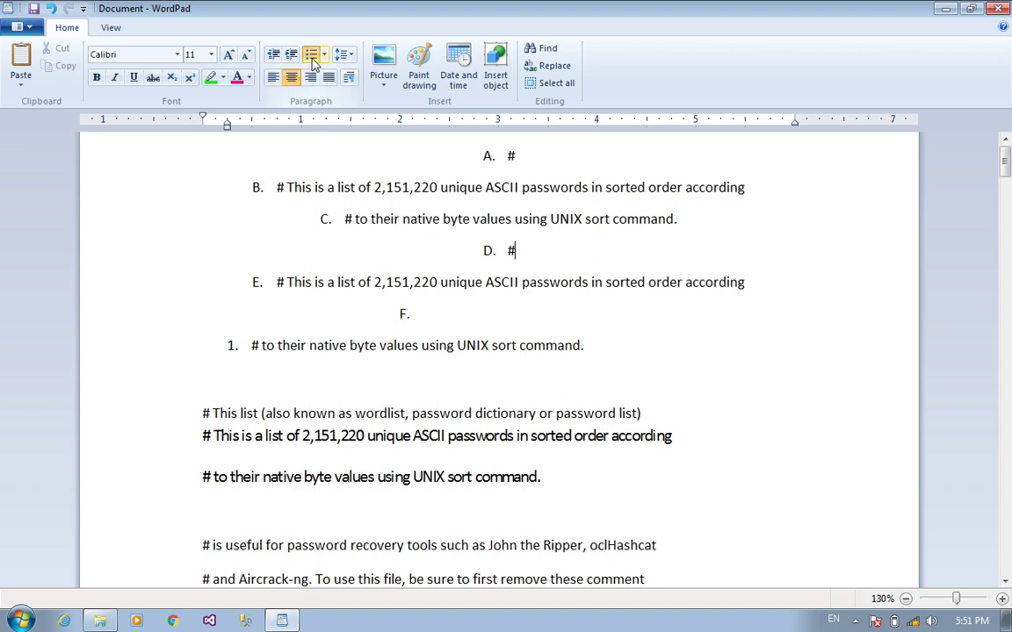
Step: Set tab stops at 2, 4 and 5 inches for the empty line above the large "# If you are looking for a" text
{"action": "scroll", "coordinate": [496, 280], "scroll_direction": "down", "scroll_amount": 1}
{"action": "scroll", "coordinate": [496, 279], "scroll_direction": "down", "scroll_amount": 5}
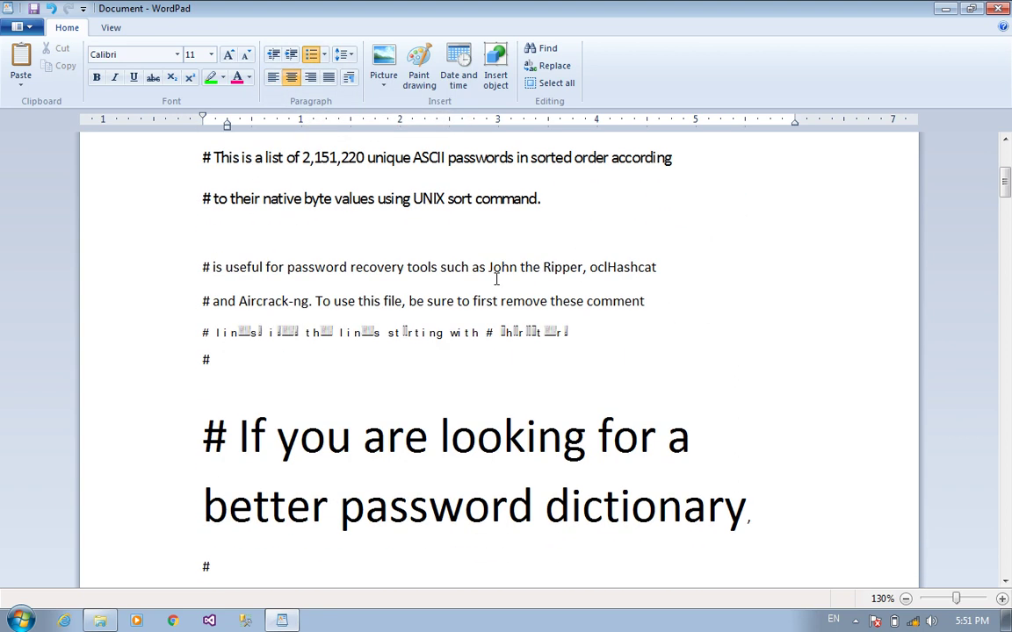
{"action": "left_click", "coordinate": [264, 382]}
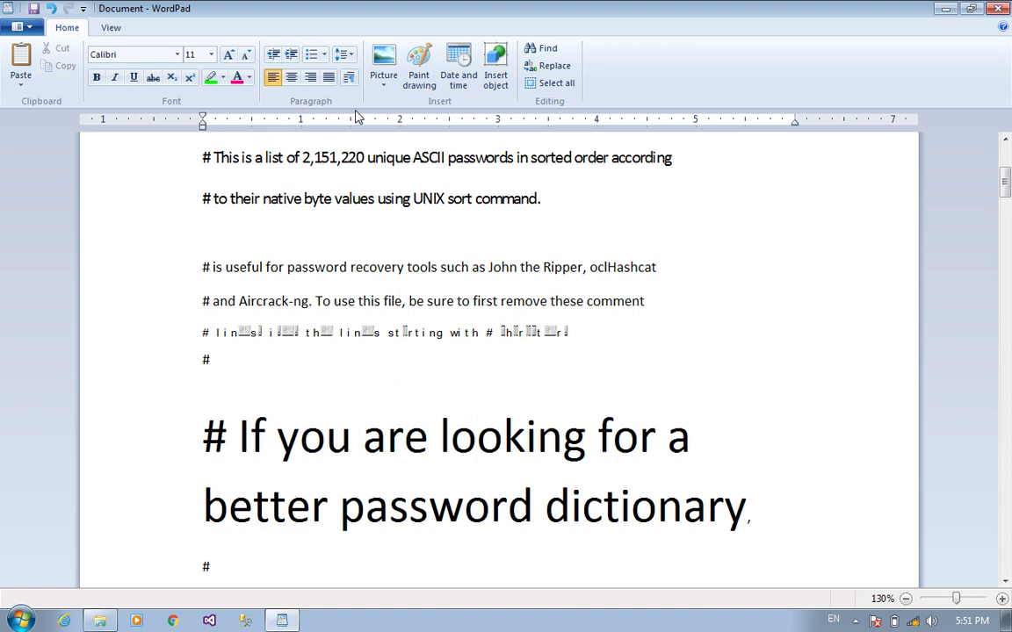
{"action": "left_click", "coordinate": [348, 80]}
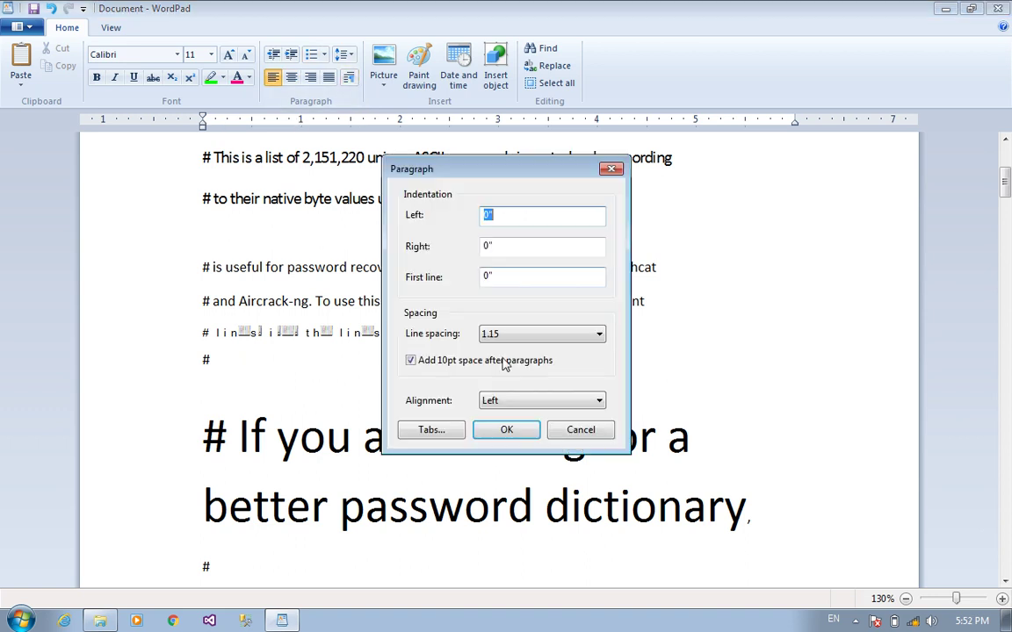
{"action": "left_click", "coordinate": [430, 430]}
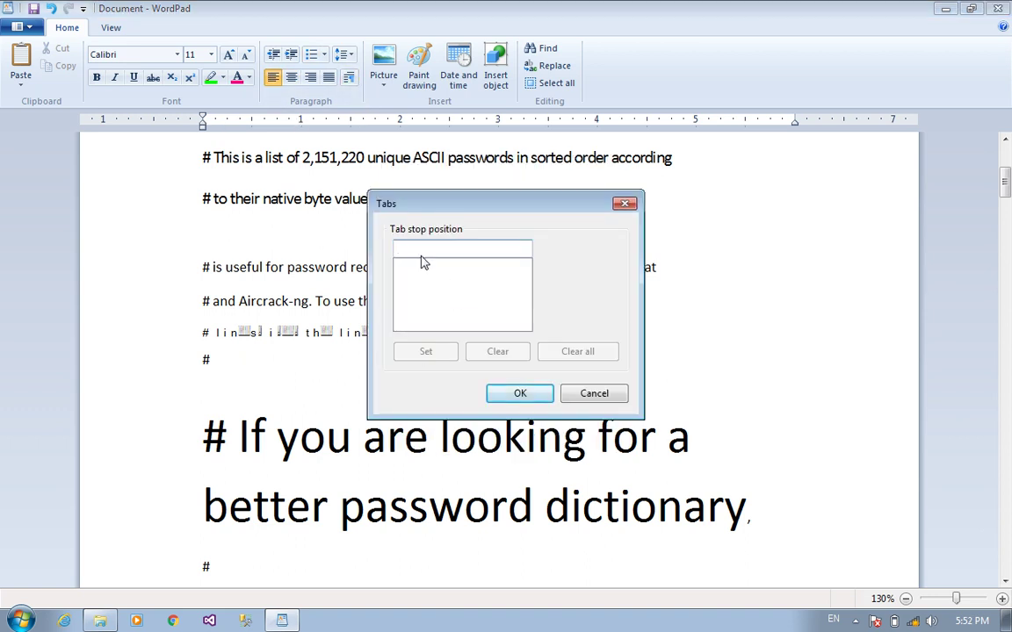
{"action": "type", "text": "2"}
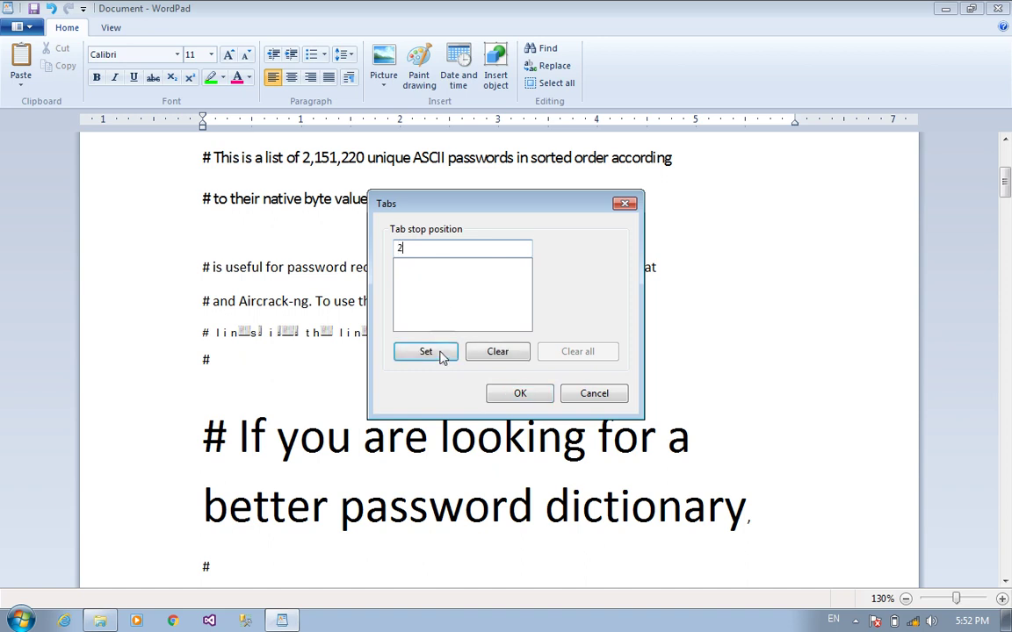
{"action": "left_click", "coordinate": [439, 353]}
{"action": "type", "text": "4"}
{"action": "left_click", "coordinate": [429, 352]}
{"action": "type", "text": "5"}
{"action": "left_click", "coordinate": [426, 353]}
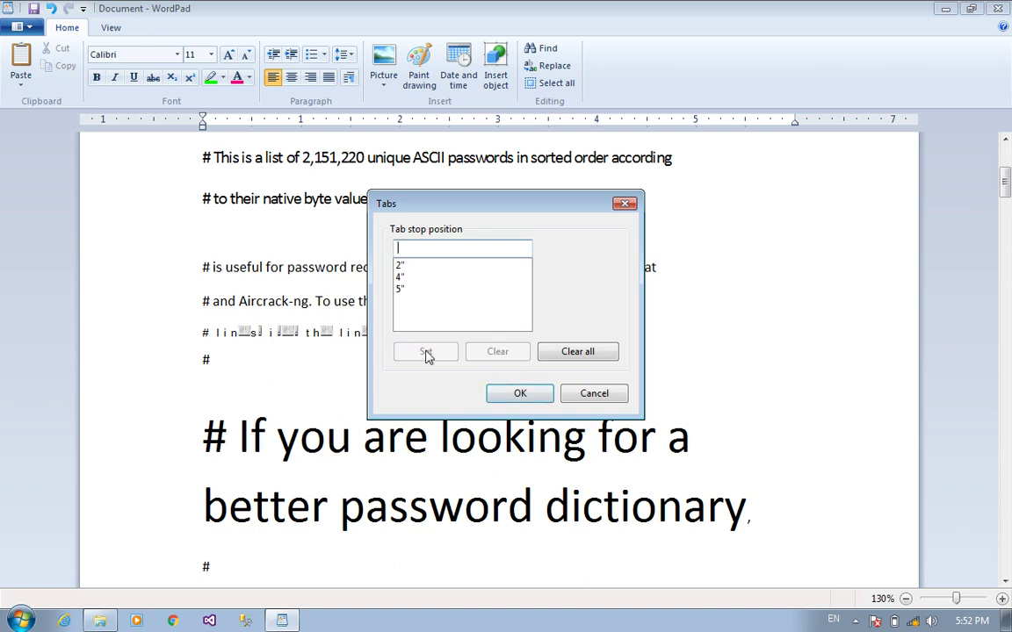
{"action": "left_click", "coordinate": [520, 392]}
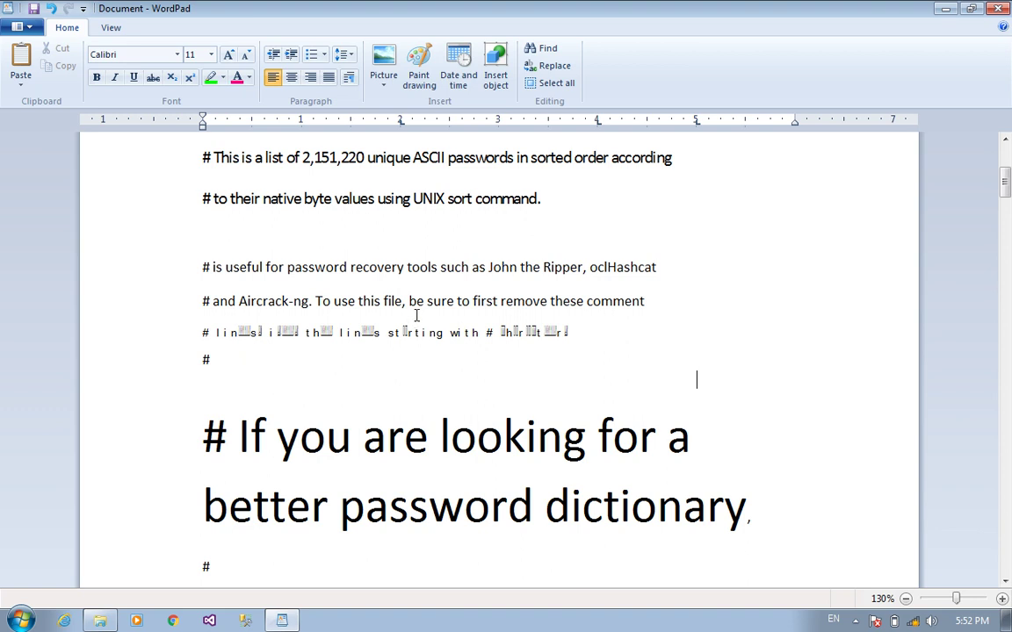
Step: Insert tab characters before the large "# If you are looking for a" text until it starts at about 3.5 inches
{"action": "left_click", "coordinate": [203, 449]}
{"action": "left_click", "coordinate": [205, 446]}
{"action": "key", "text": "Tab"}
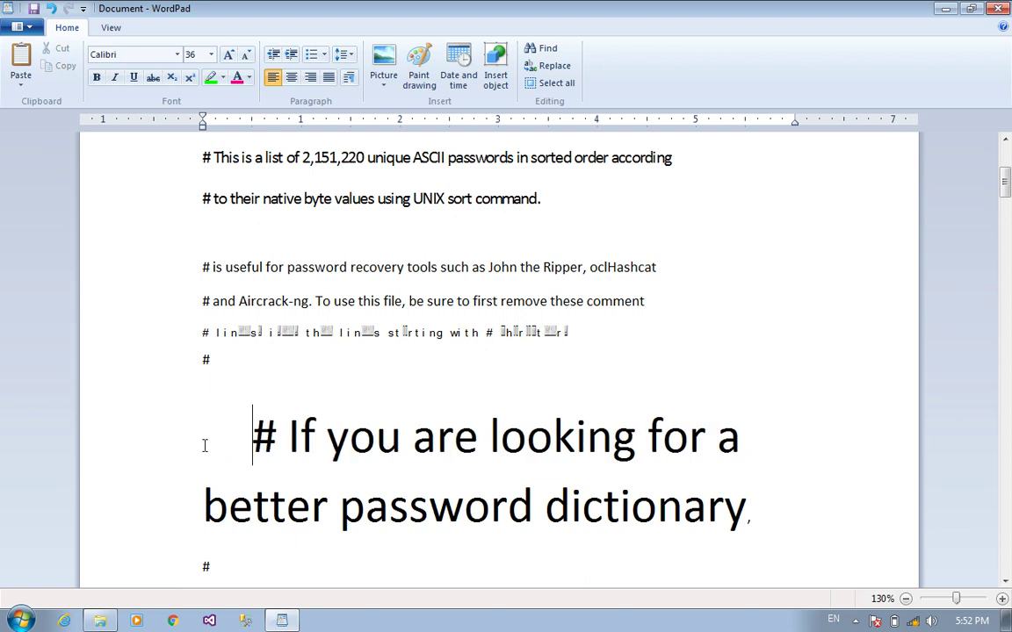
{"action": "key", "text": "Tab"}
{"action": "key", "text": "Tab"}
{"action": "key", "text": "Tab"}
{"action": "key", "text": "Tab"}
{"action": "key", "text": "Tab"}
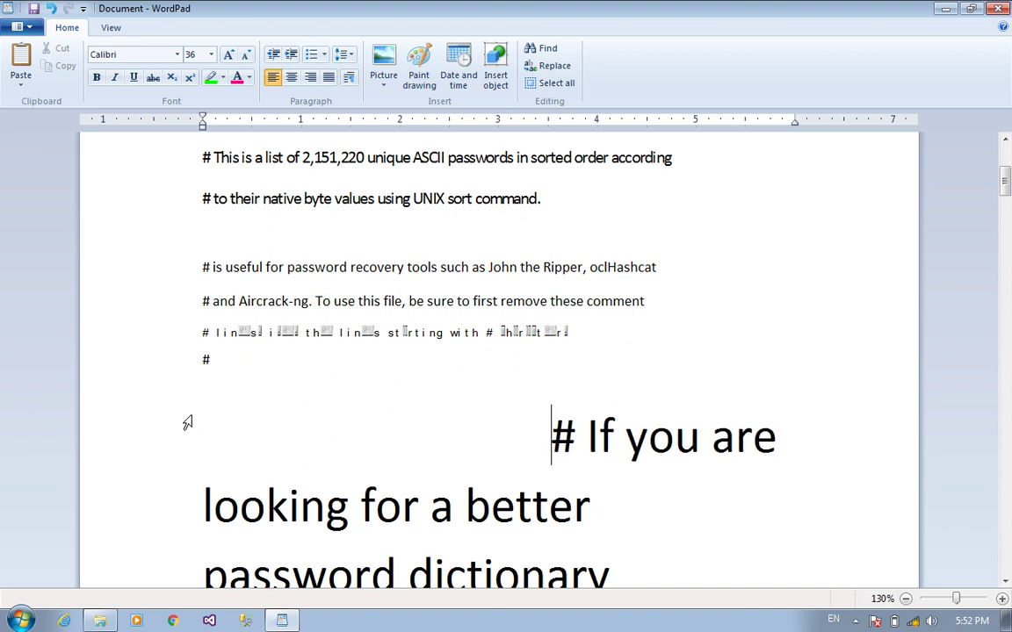
{"action": "key", "text": "Caps_Lock"}
{"action": "key", "text": "Caps_Lock"}
{"action": "key", "text": "Caps_Lock"}
{"action": "key", "text": "Caps_Lock"}
Step: Insert the Penguins picture from the Sample Pictures folder before the large "# If you are looking for a" text
{"action": "left_click", "coordinate": [382, 88]}
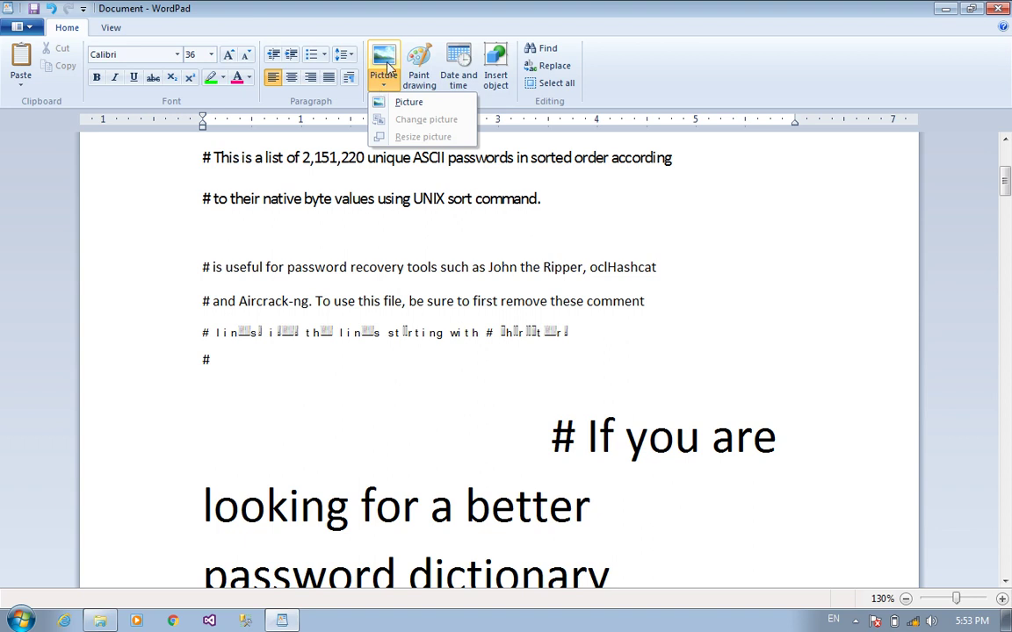
{"action": "left_click", "coordinate": [404, 102]}
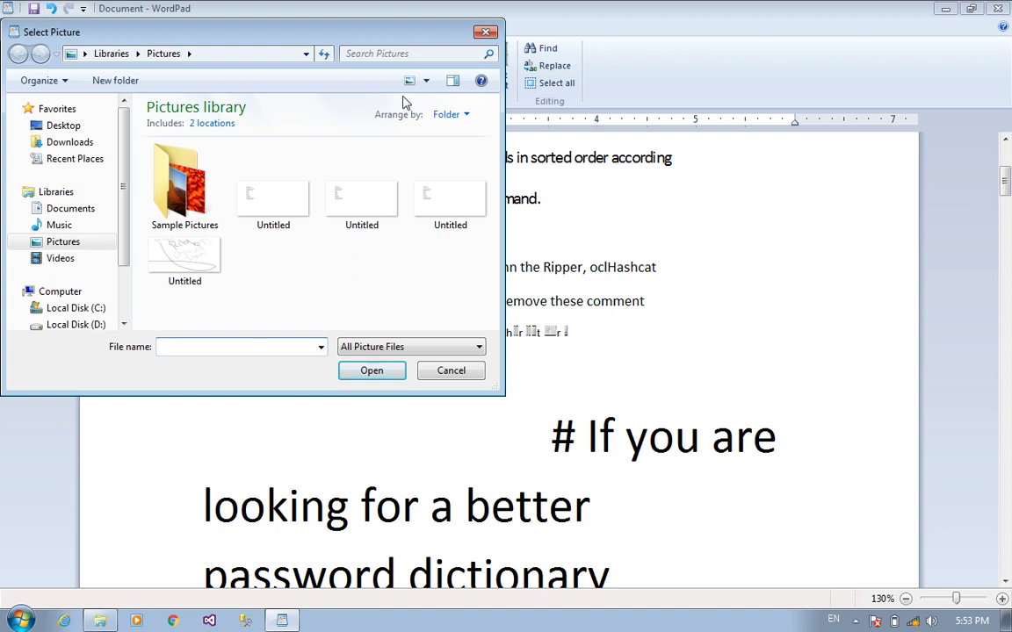
{"action": "double_click", "coordinate": [182, 201]}
{"action": "left_click", "coordinate": [176, 250]}
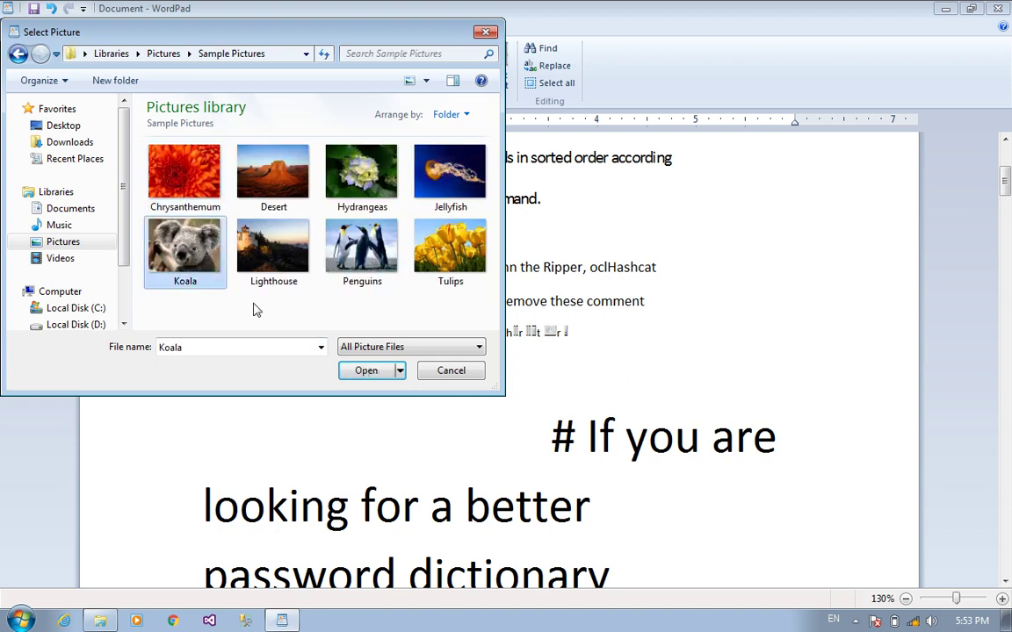
{"action": "left_click", "coordinate": [361, 279]}
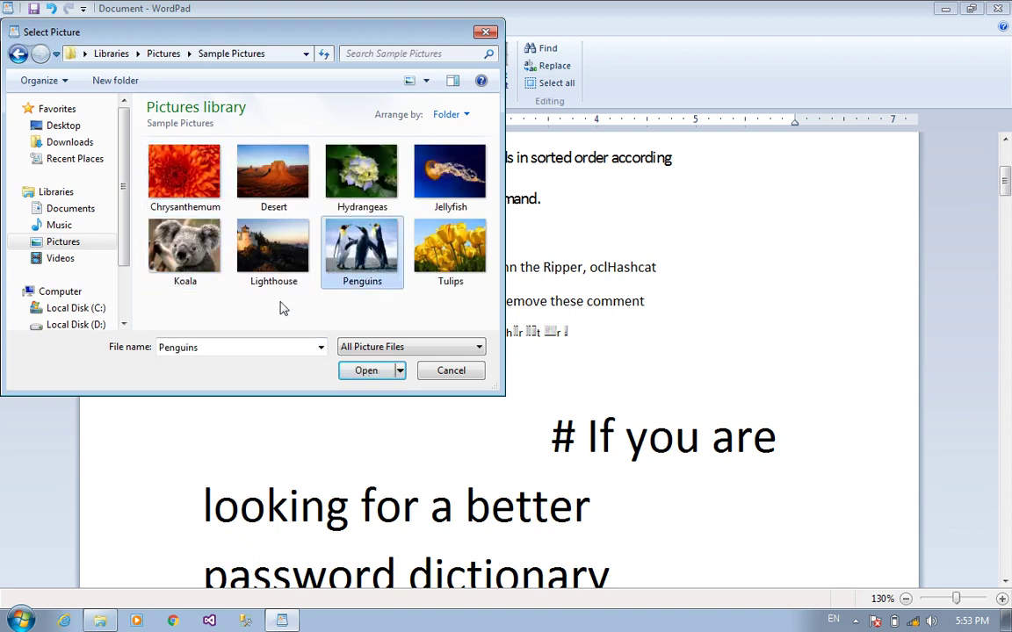
{"action": "left_click", "coordinate": [373, 374]}
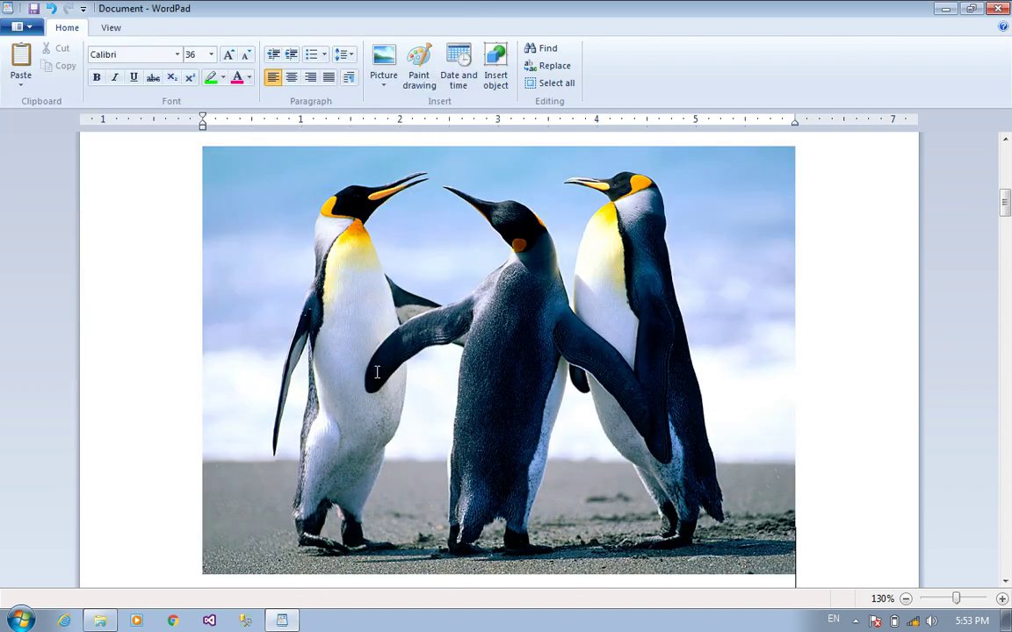
Step: Select the inserted Penguins picture and move it to a nearby position in the document
{"action": "scroll", "coordinate": [377, 372], "scroll_direction": "down", "scroll_amount": 5}
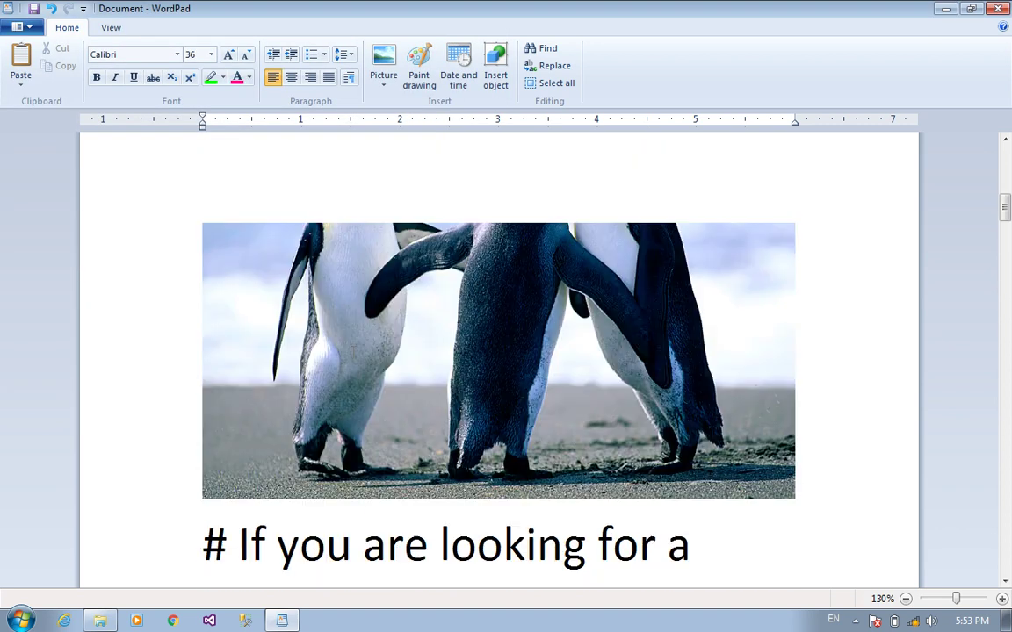
{"action": "scroll", "coordinate": [354, 357], "scroll_direction": "down", "scroll_amount": 5}
{"action": "scroll", "coordinate": [354, 356], "scroll_direction": "up", "scroll_amount": 8}
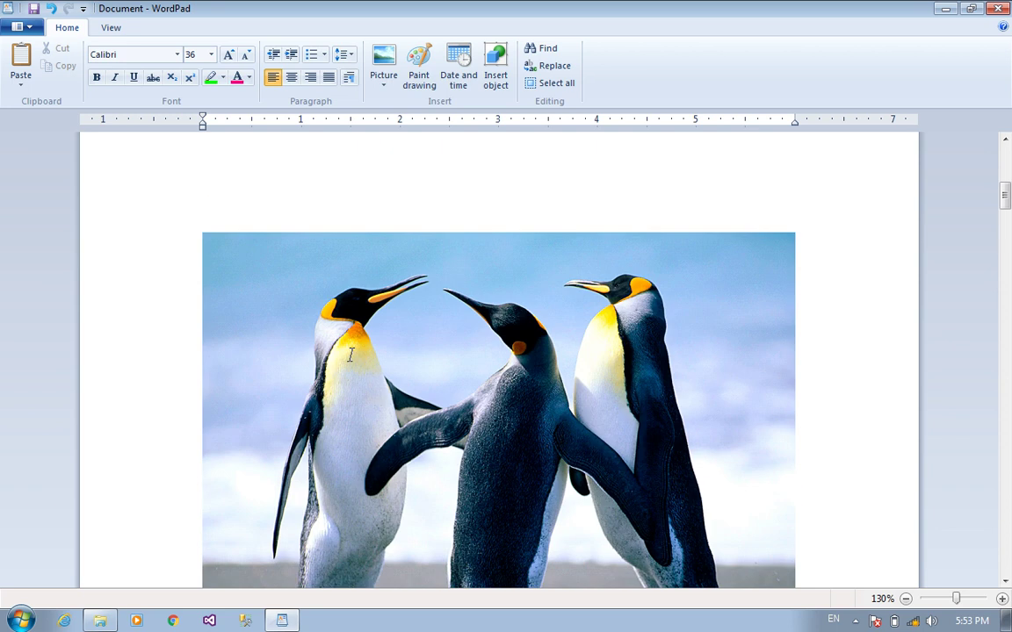
{"action": "left_click", "coordinate": [367, 355]}
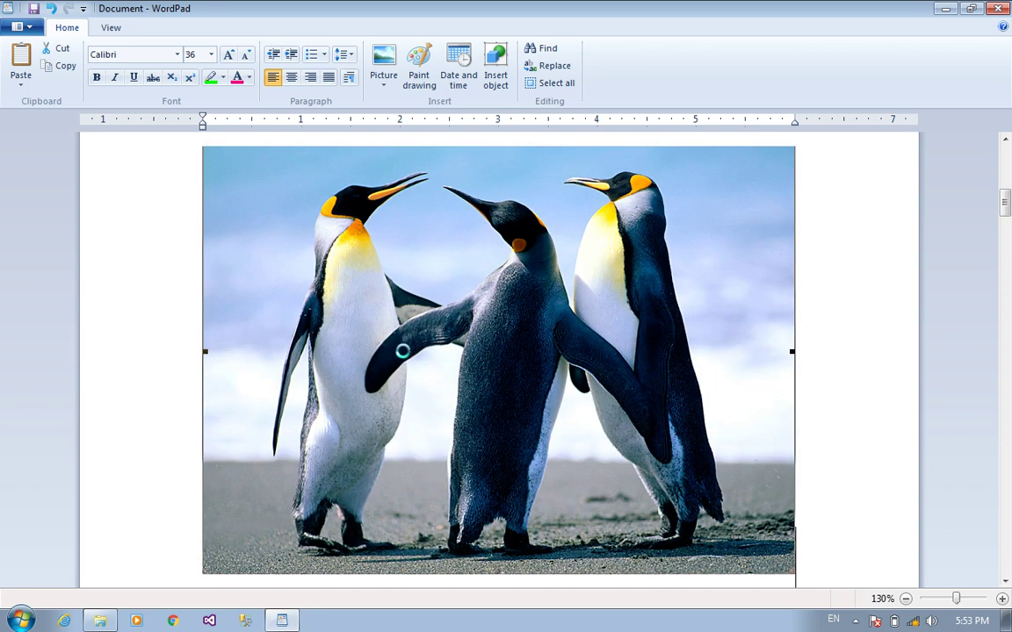
{"action": "left_click_drag", "start_coordinate": [419, 362], "coordinate": [519, 463]}
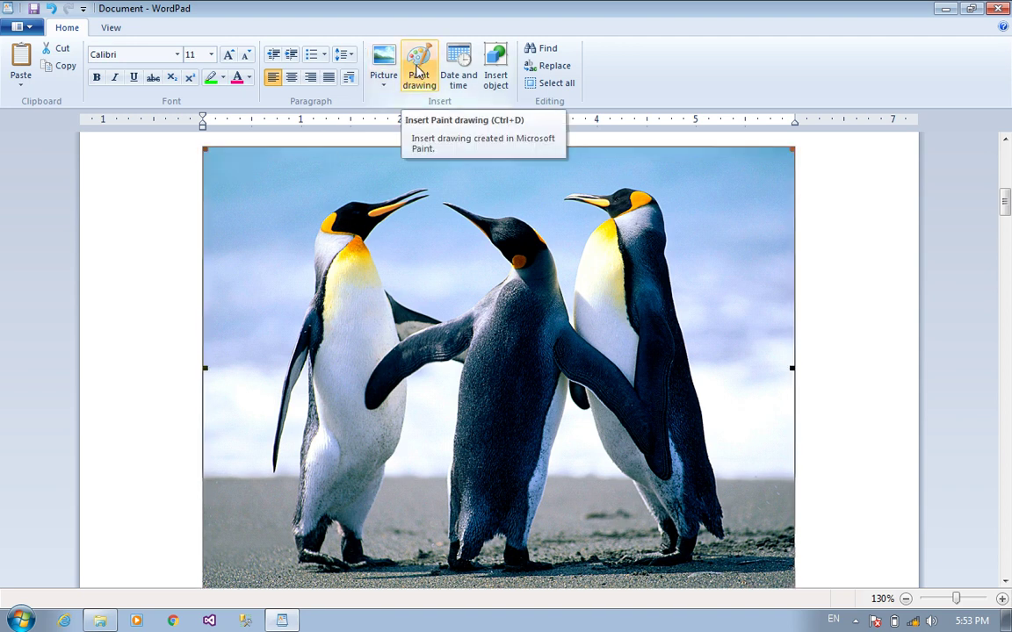
Step: Insert a Paint drawing at the end of an 11 pt entry in the word list well below the picture
{"action": "scroll", "coordinate": [419, 81], "scroll_direction": "down", "scroll_amount": 1}
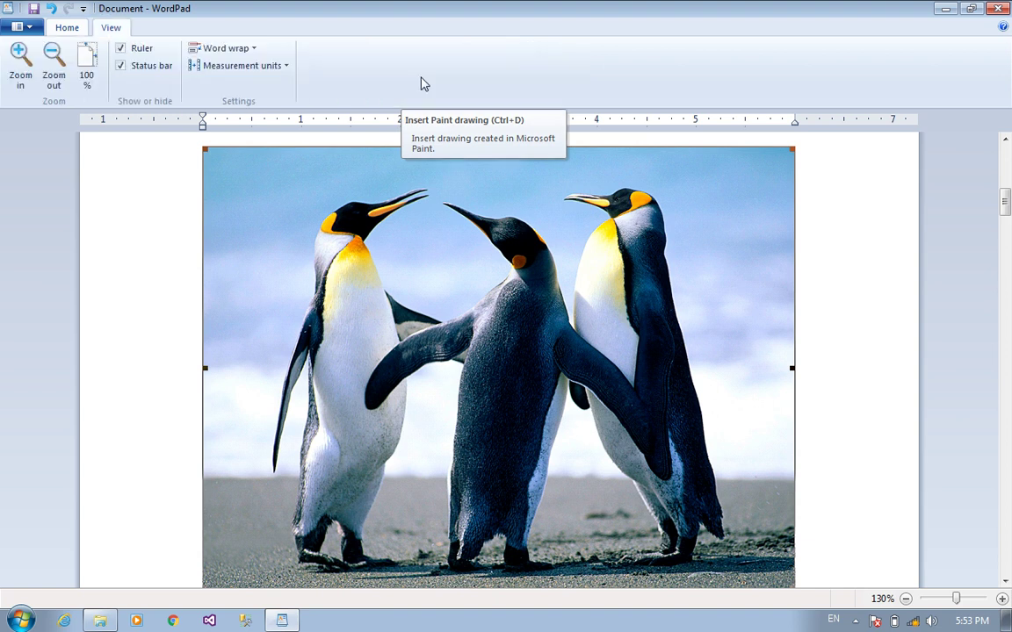
{"action": "scroll", "coordinate": [451, 300], "scroll_direction": "down", "scroll_amount": 20}
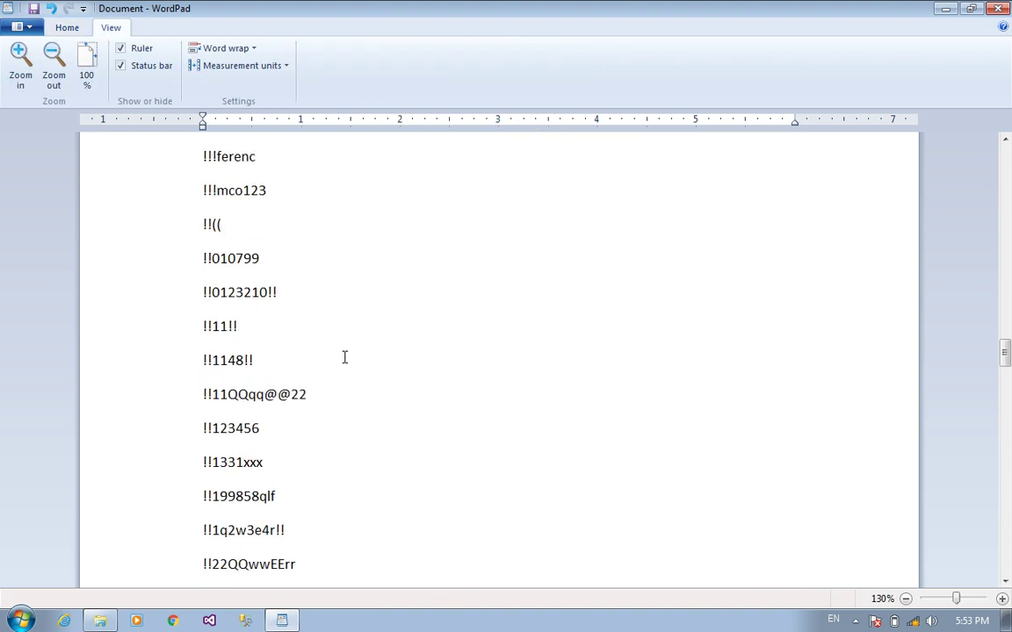
{"action": "left_click", "coordinate": [280, 250]}
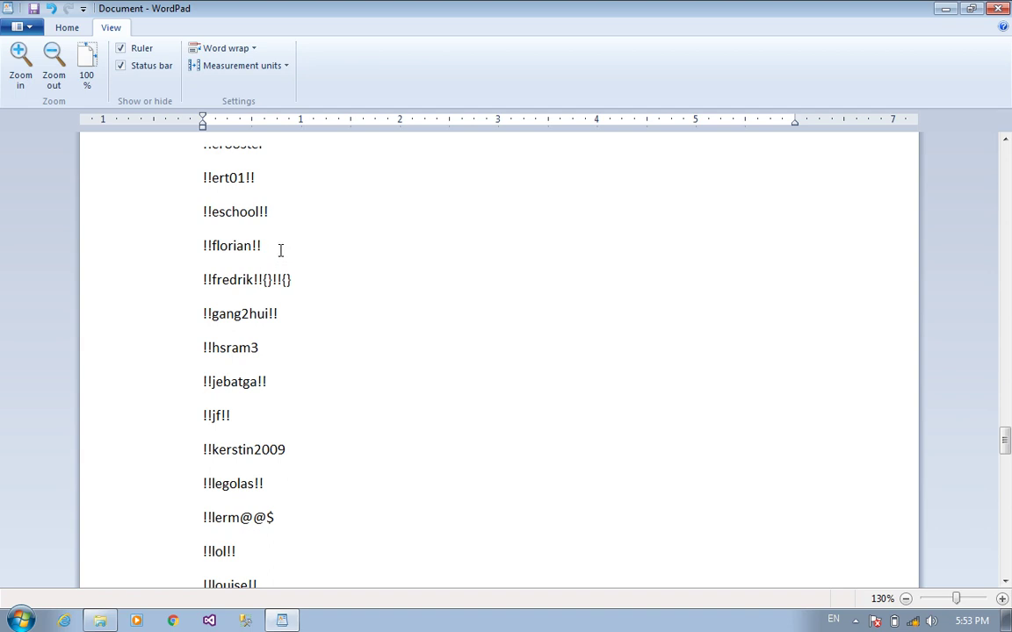
{"action": "left_click", "coordinate": [70, 35]}
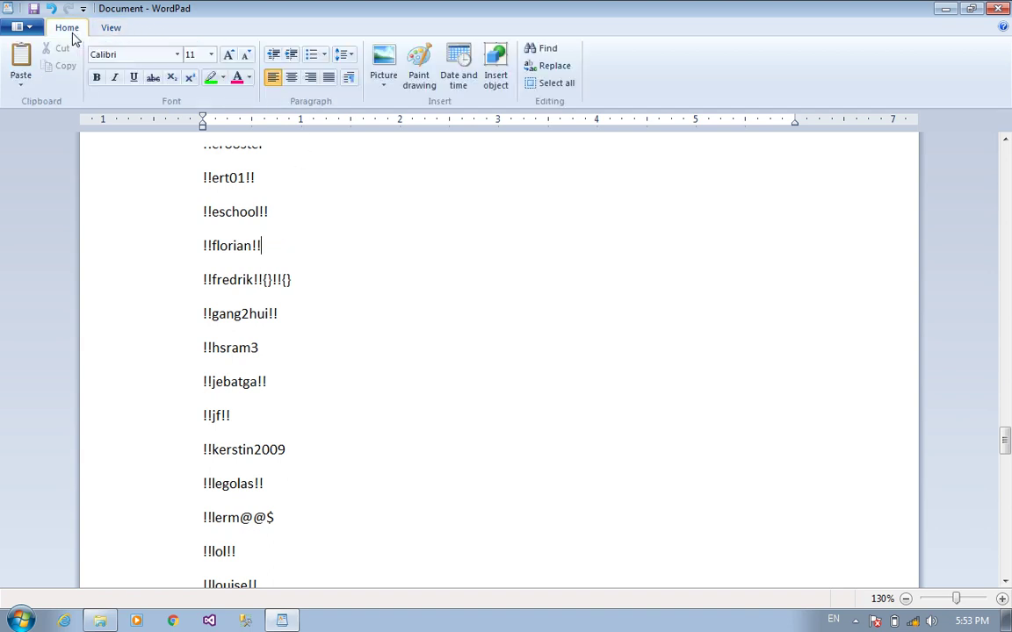
{"action": "left_click", "coordinate": [421, 78]}
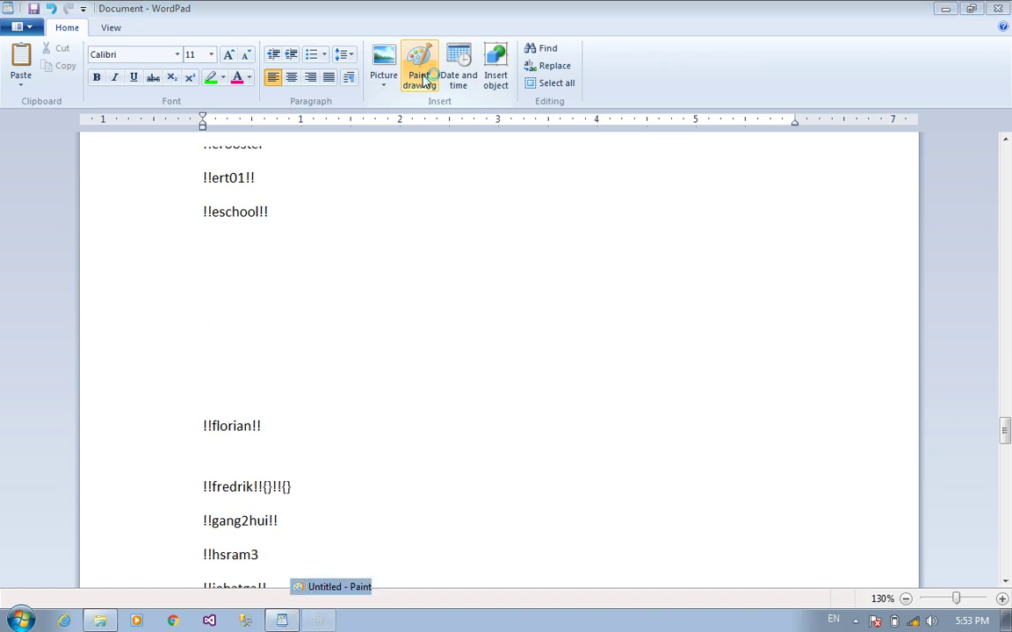
Step: Draw freehand black brush strokes across the embedded Paint canvas and return to the WordPad document
{"action": "left_click_drag", "start_coordinate": [156, 264], "coordinate": [660, 570]}
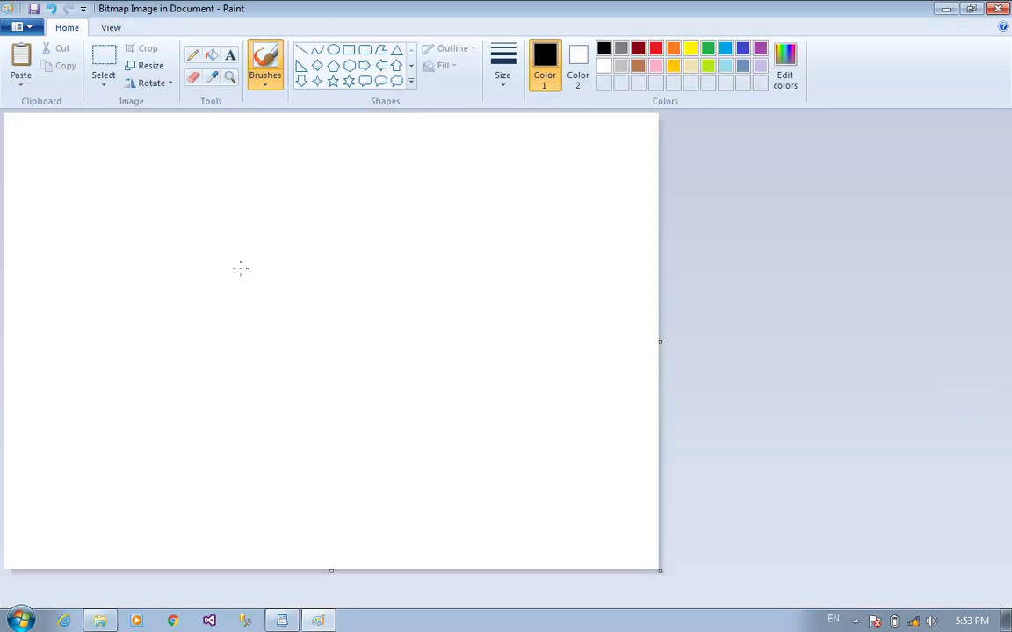
{"action": "mouse_move", "coordinate": [122, 177]}
{"action": "left_mouse_down"}
{"action": "mouse_move", "coordinate": [94, 242]}
{"action": "mouse_move", "coordinate": [510, 472]}
{"action": "mouse_move", "coordinate": [466, 418]}
{"action": "mouse_move", "coordinate": [120, 434]}
{"action": "left_mouse_up"}
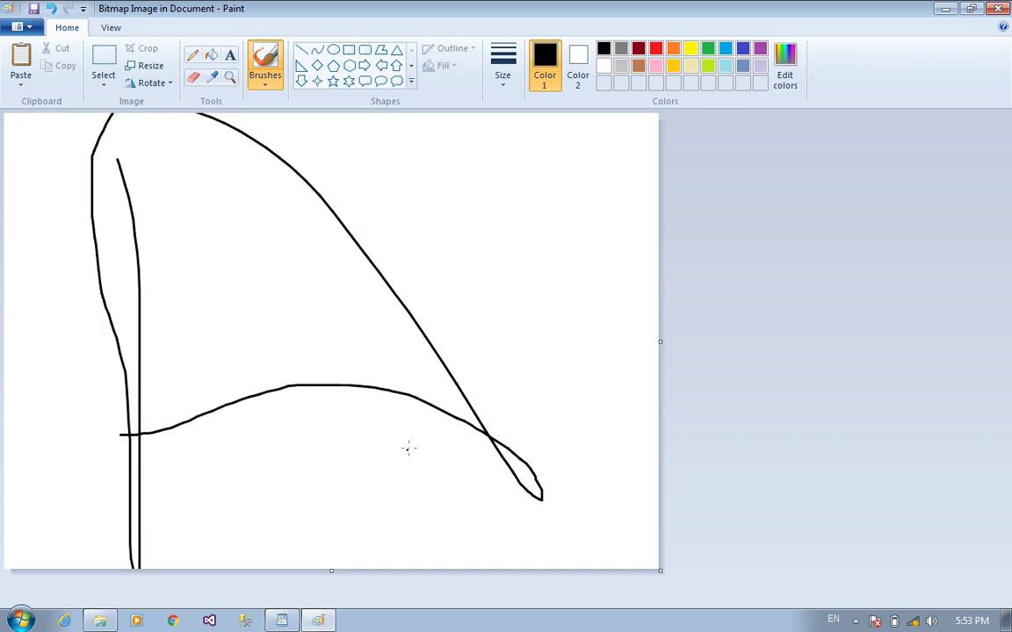
{"action": "left_click", "coordinate": [998, 8]}
{"action": "scroll", "coordinate": [434, 399], "scroll_direction": "down", "scroll_amount": 10}
{"action": "scroll", "coordinate": [434, 399], "scroll_direction": "up", "scroll_amount": 6}
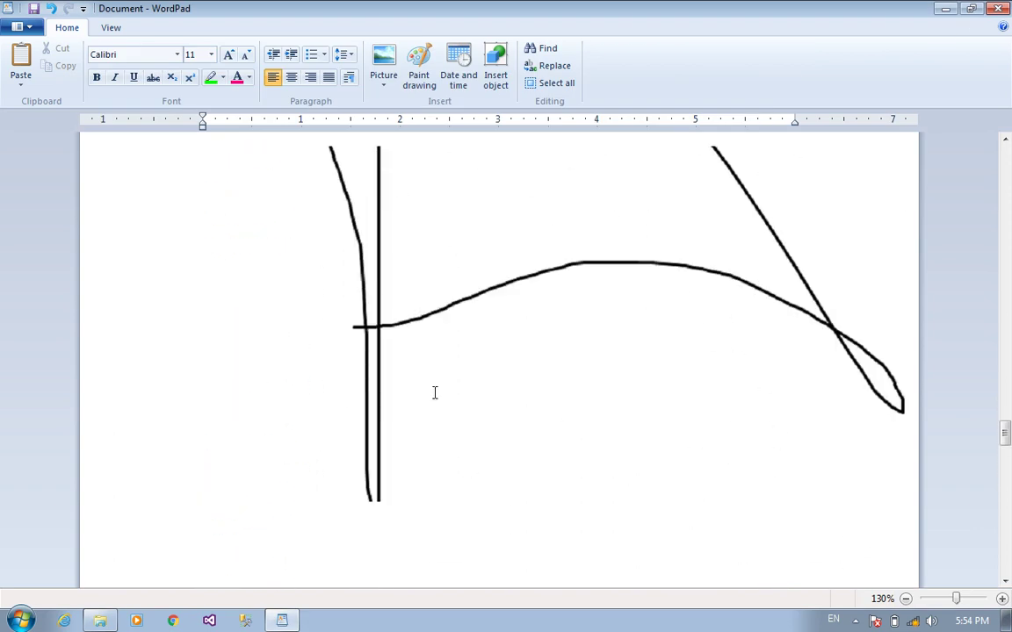
Step: Reopen the inserted drawing in Paint for editing and return to the document without altering it
{"action": "scroll", "coordinate": [491, 241], "scroll_direction": "up", "scroll_amount": 2}
{"action": "left_click", "coordinate": [490, 248]}
{"action": "double_click", "coordinate": [490, 248]}
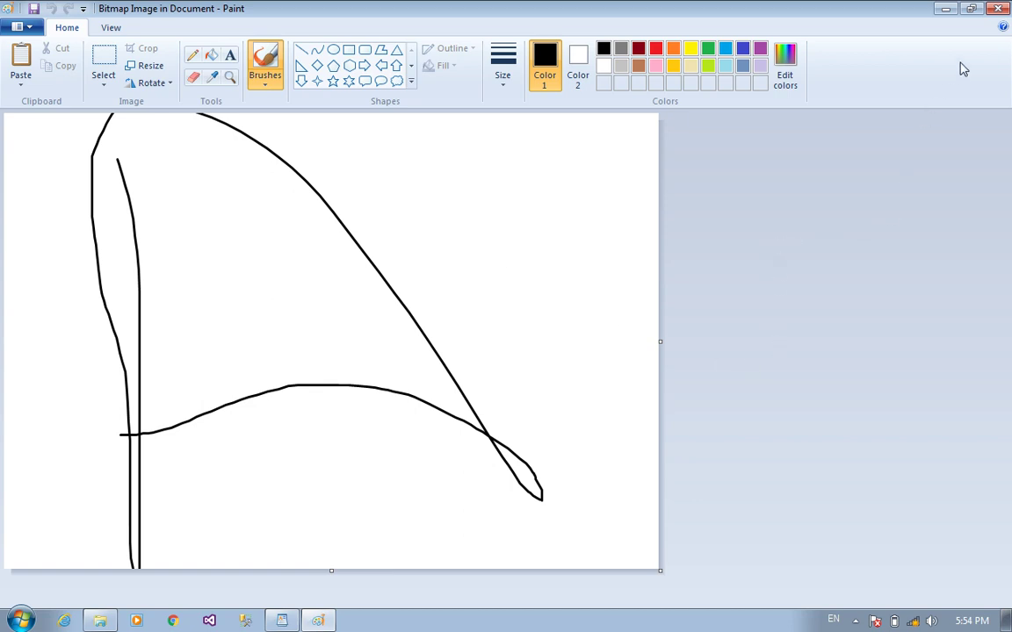
{"action": "left_click", "coordinate": [998, 8]}
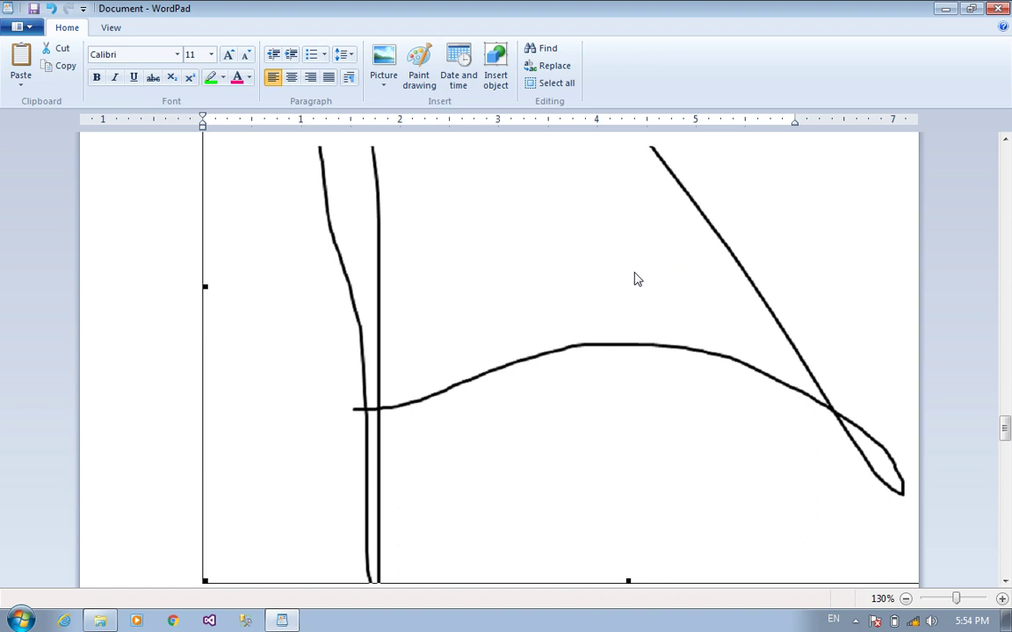
Step: Insert the date in the "Wednesday, April 12, 2017" format at the end of an entry in the word list below the drawing
{"action": "scroll", "coordinate": [627, 279], "scroll_direction": "down", "scroll_amount": 12}
{"action": "left_click", "coordinate": [431, 336]}
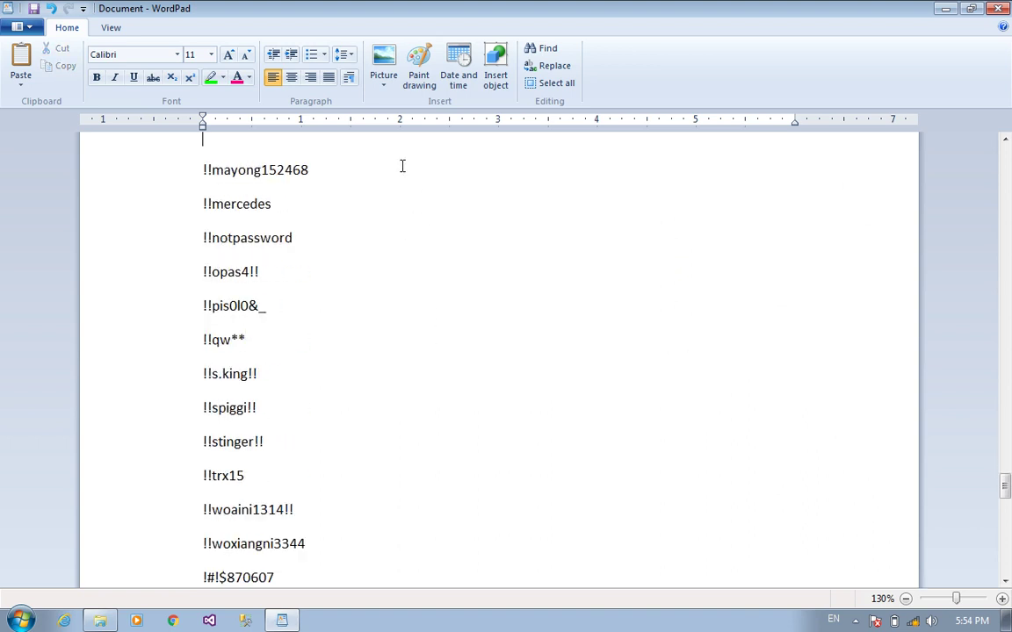
{"action": "left_click", "coordinate": [464, 93]}
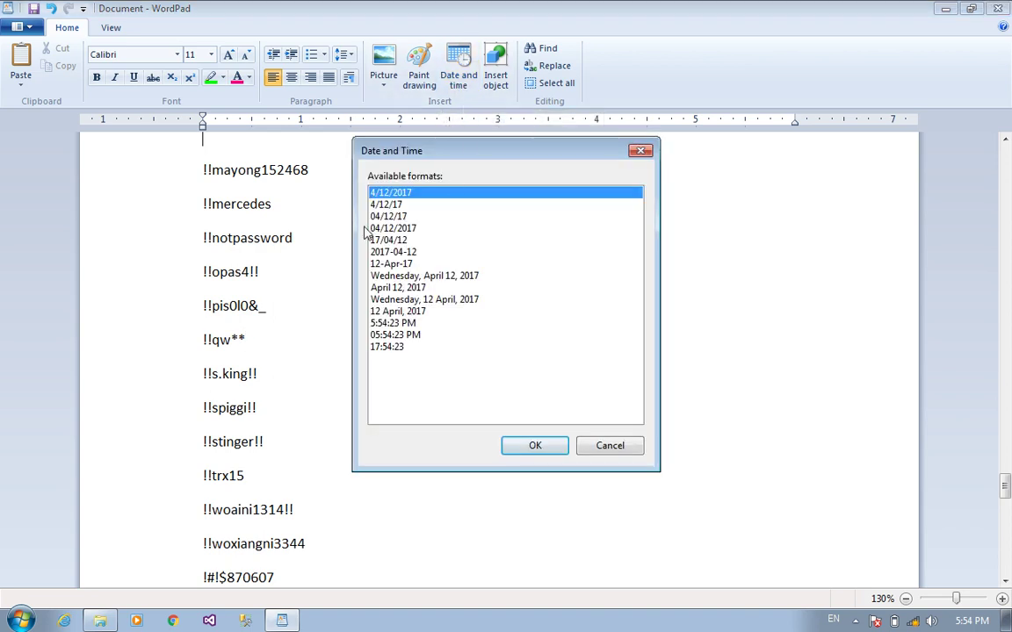
{"action": "left_click", "coordinate": [384, 313]}
{"action": "left_click", "coordinate": [383, 275]}
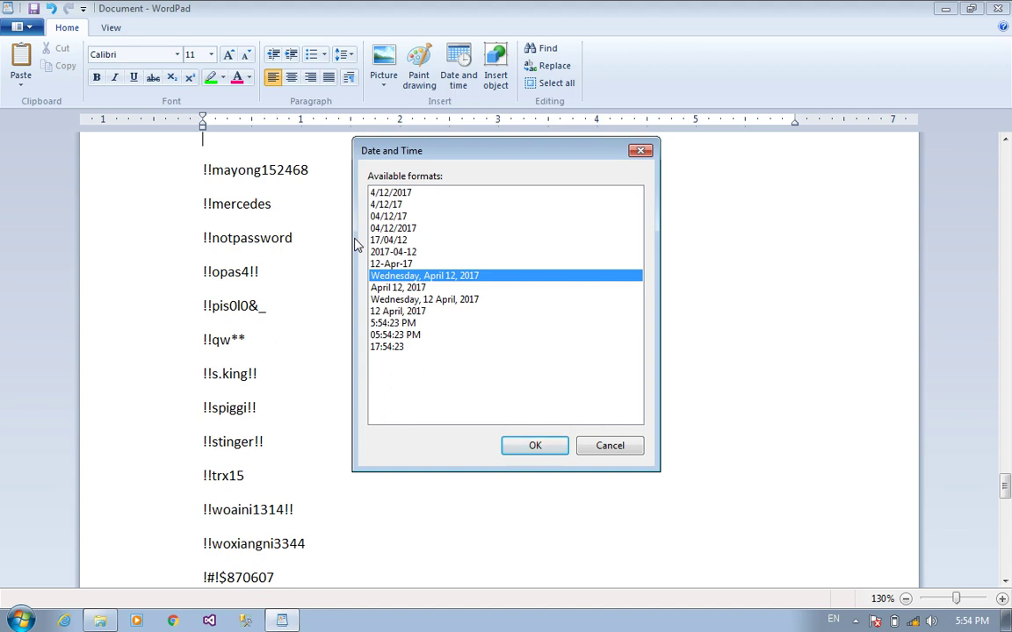
{"action": "left_click", "coordinate": [370, 311]}
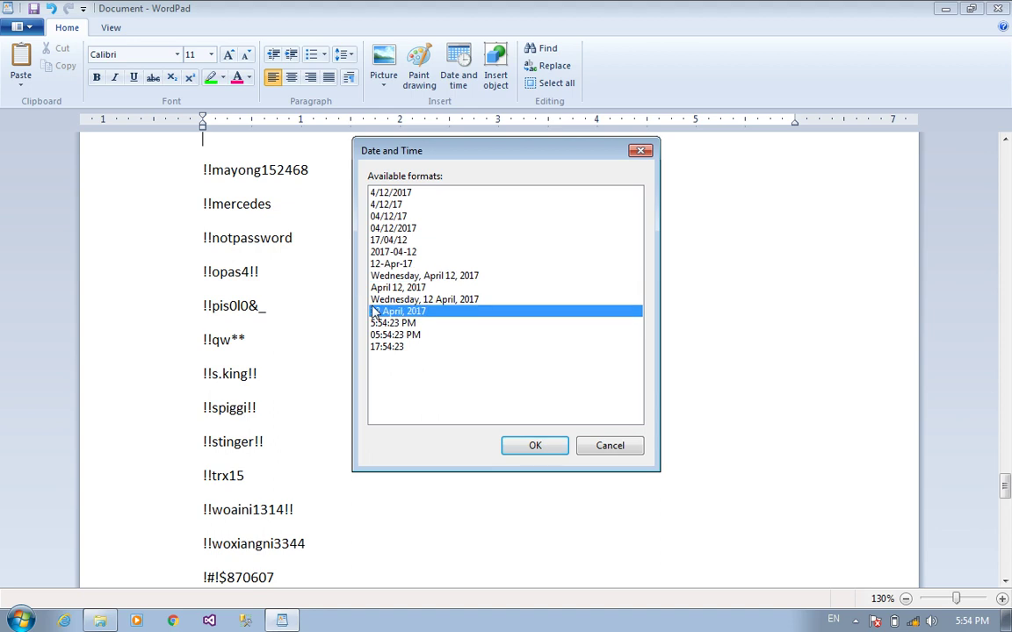
{"action": "left_click", "coordinate": [370, 263]}
{"action": "left_click", "coordinate": [372, 276]}
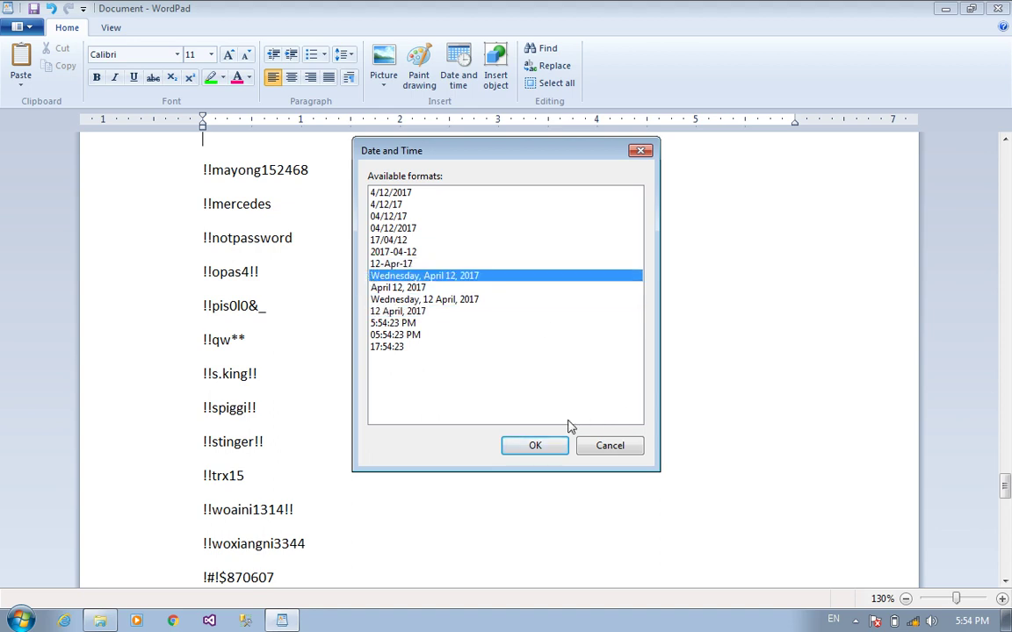
{"action": "left_click", "coordinate": [545, 442]}
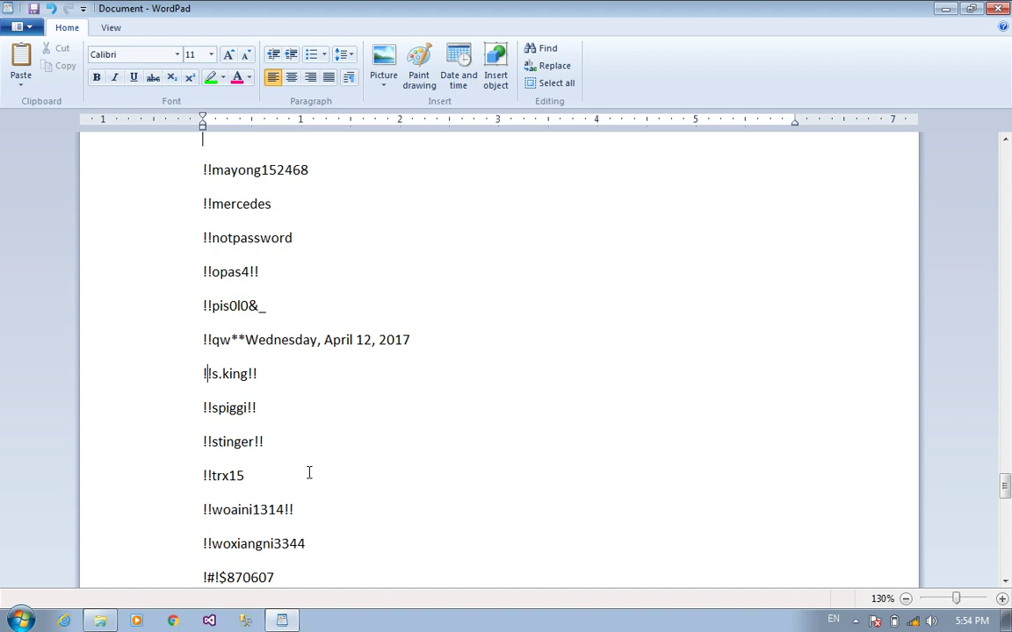
Step: Add a blank line below the entry with the inserted date and place the text cursor on it
{"action": "left_click", "coordinate": [203, 373]}
{"action": "key", "text": "Return"}
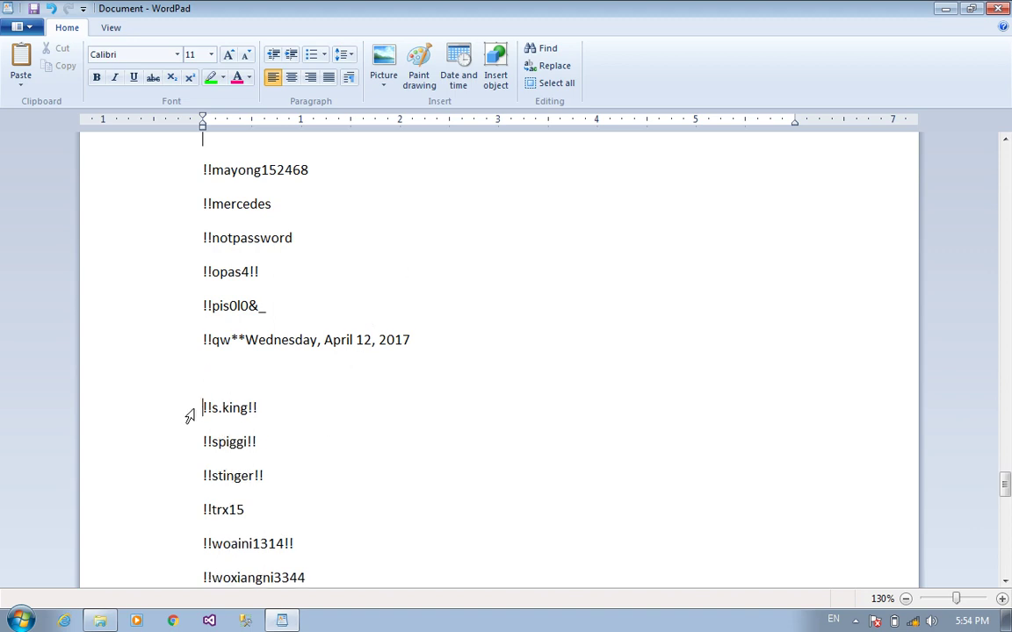
{"action": "left_click", "coordinate": [209, 397]}
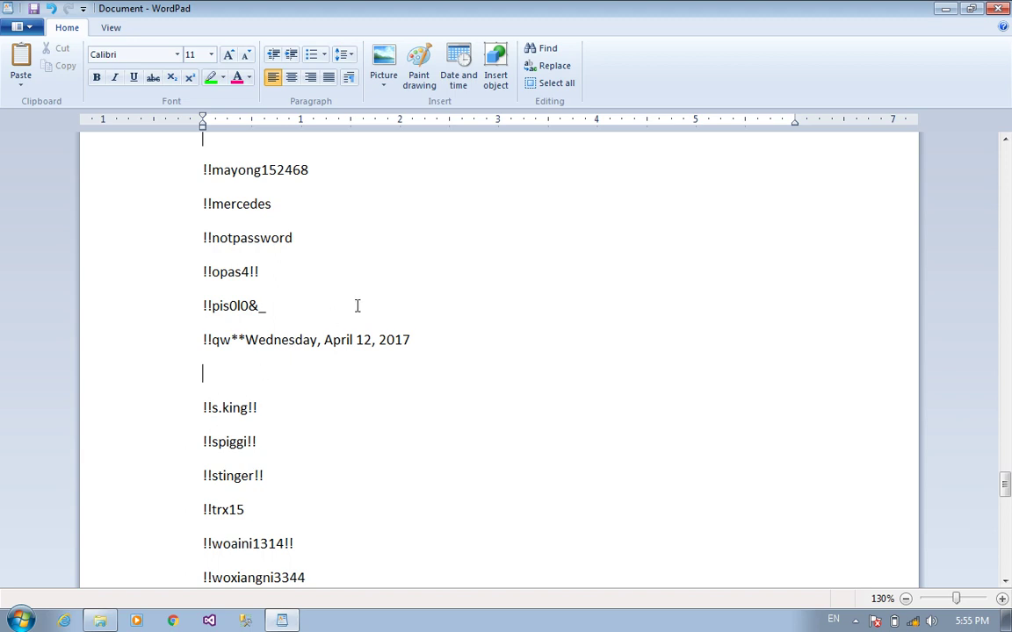
Step: Insert a Foxit PhantomPDF Document object on the blank line from the Microsoft_Press_eBook_CreatingMobileA... file in the Documents folder of Downloads
{"action": "left_click", "coordinate": [495, 77]}
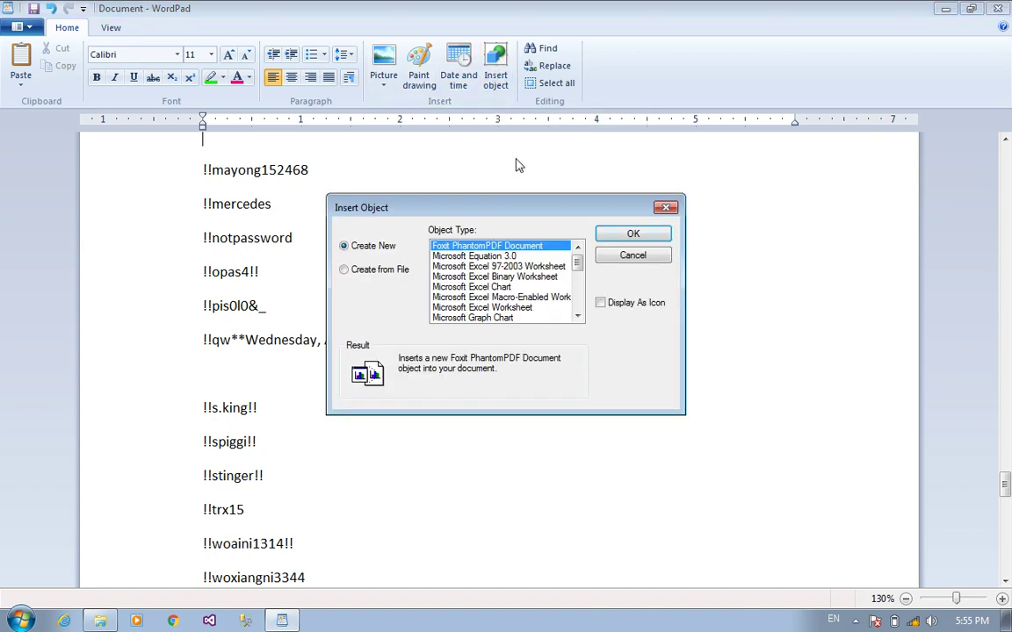
{"action": "left_click", "coordinate": [666, 207]}
{"action": "left_click", "coordinate": [494, 60]}
{"action": "left_click", "coordinate": [626, 232]}
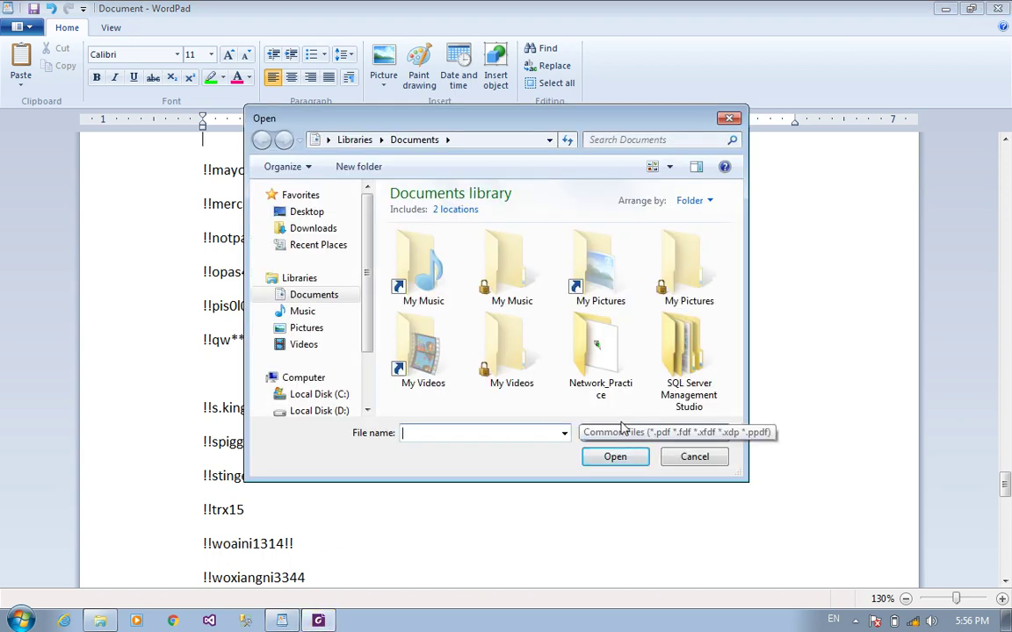
{"action": "left_click", "coordinate": [327, 232]}
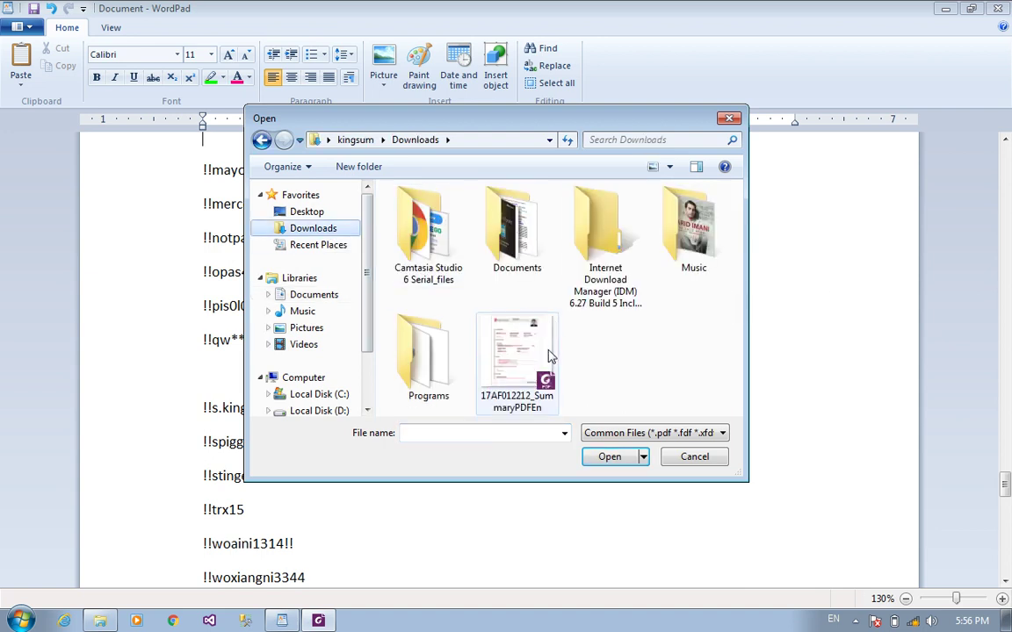
{"action": "left_click", "coordinate": [519, 368]}
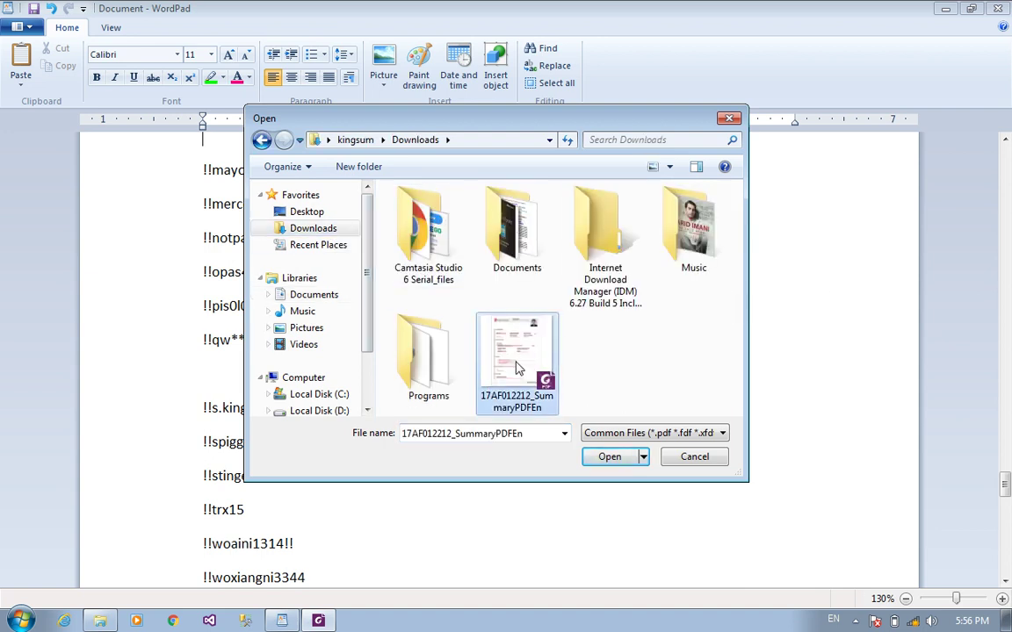
{"action": "double_click", "coordinate": [512, 245]}
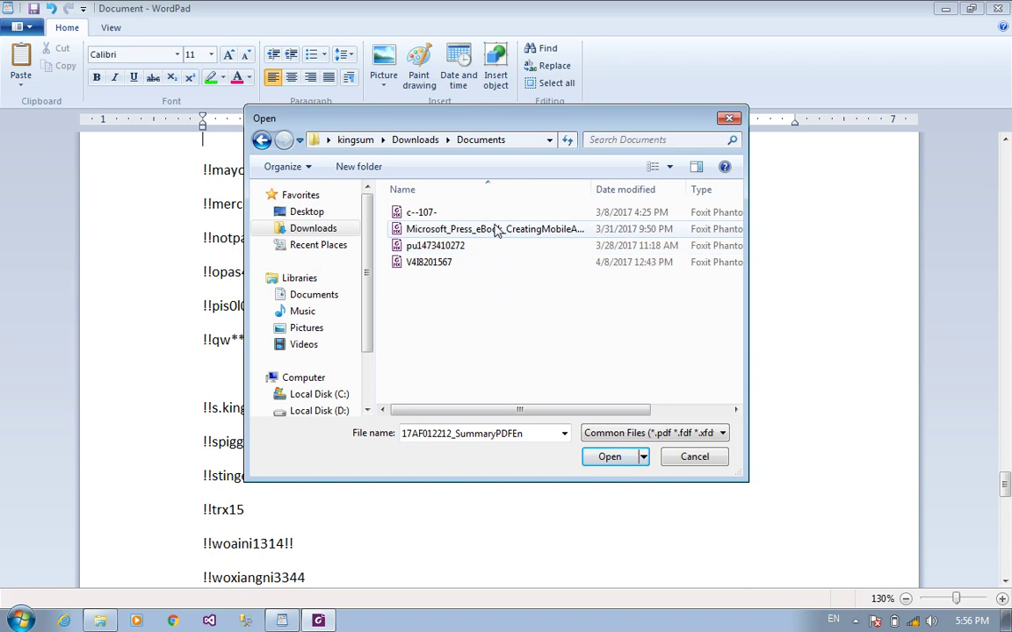
{"action": "left_click", "coordinate": [496, 229]}
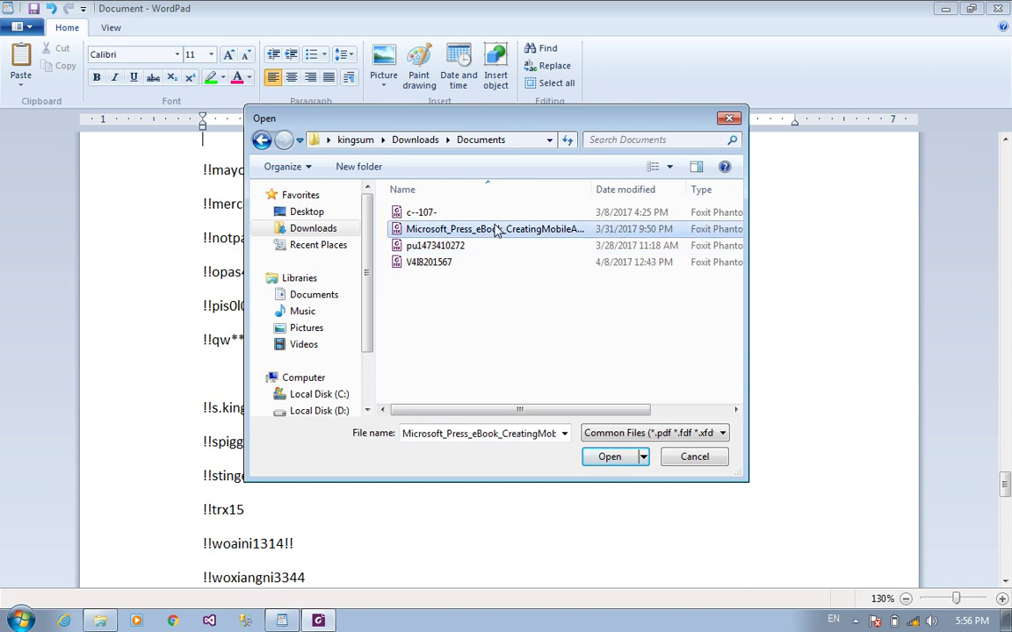
{"action": "left_click", "coordinate": [609, 456]}
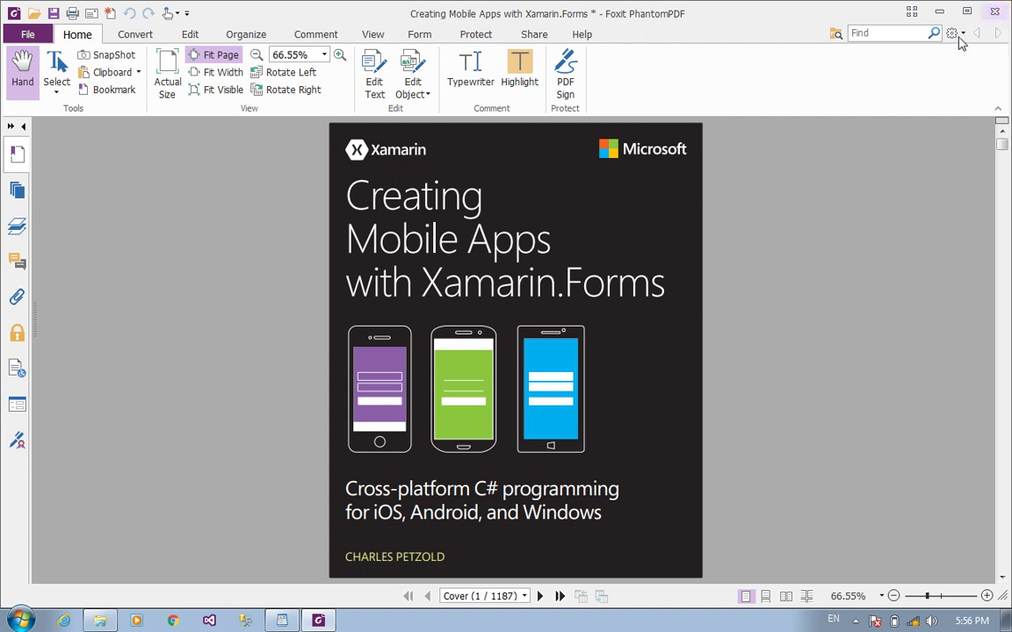
Step: Switch to WordPad to view the inserted PDF object, checking back on the Foxit PhantomPDF window once
{"action": "left_click", "coordinate": [279, 621]}
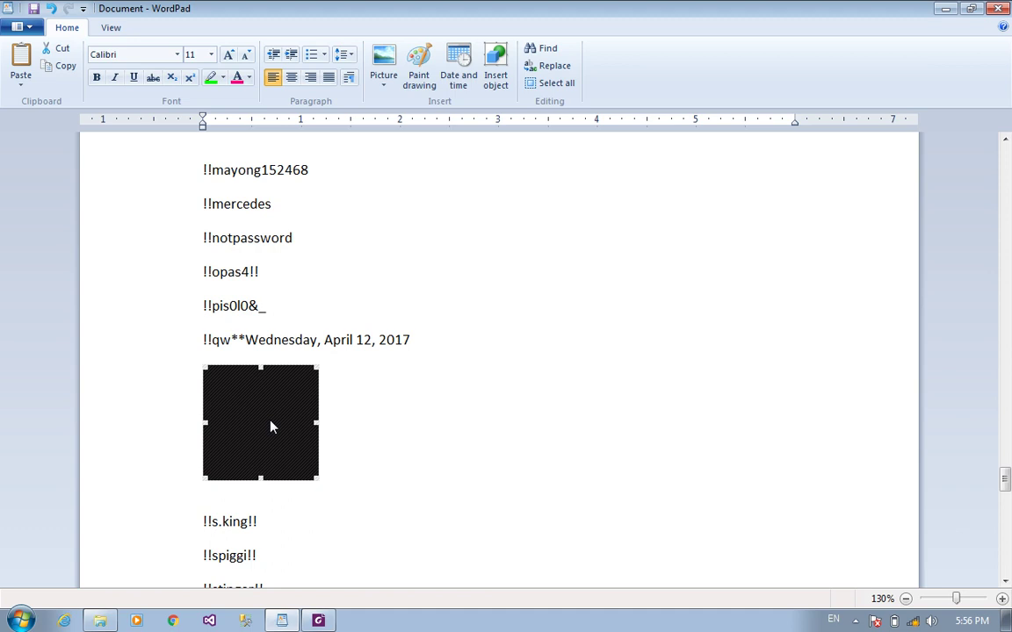
{"action": "left_click", "coordinate": [316, 621]}
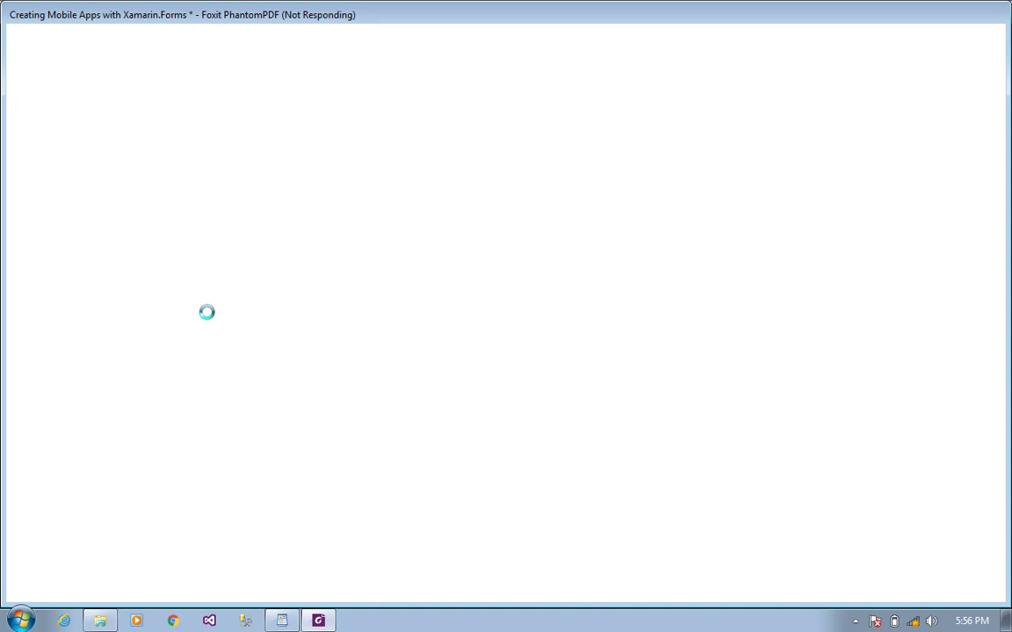
{"action": "left_click", "coordinate": [292, 620]}
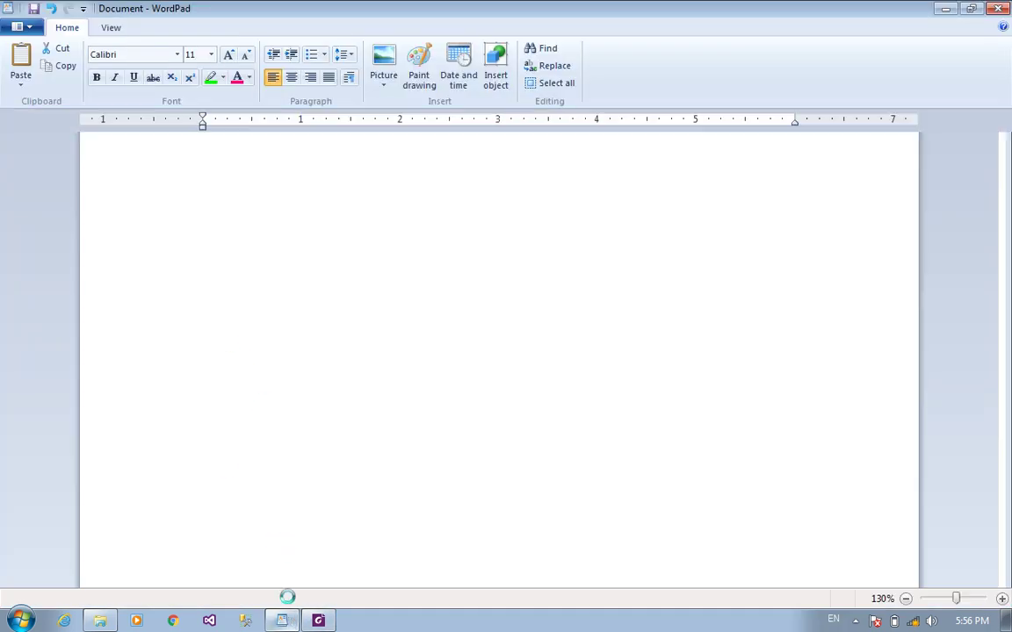
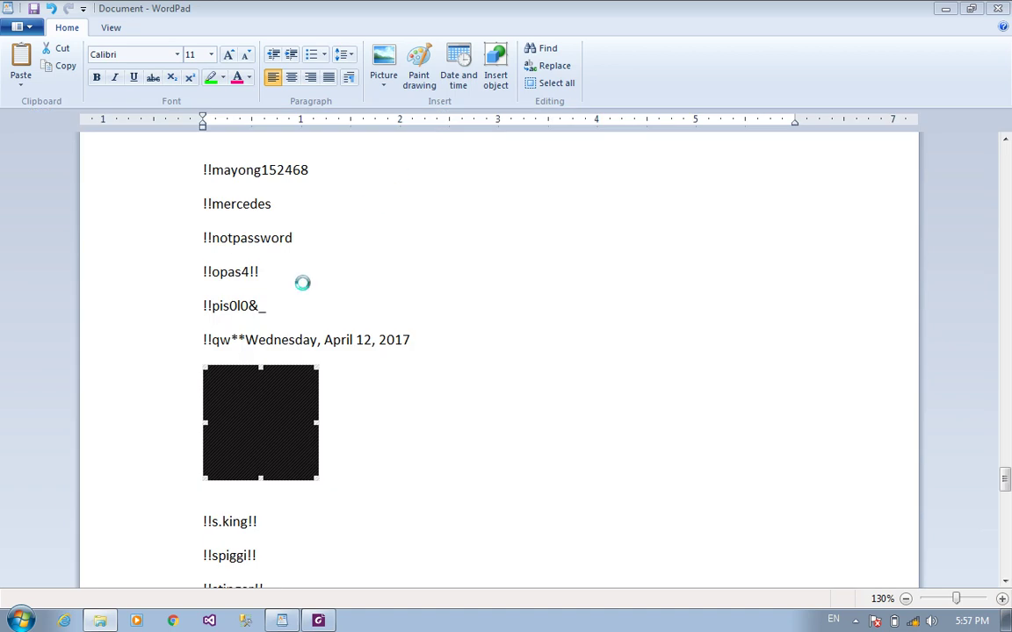
Step: Close the File Explorer window and force the unresponsive Foxit PhantomPDF program to close
{"action": "right_click", "coordinate": [100, 621]}
{"action": "left_click", "coordinate": [100, 593]}
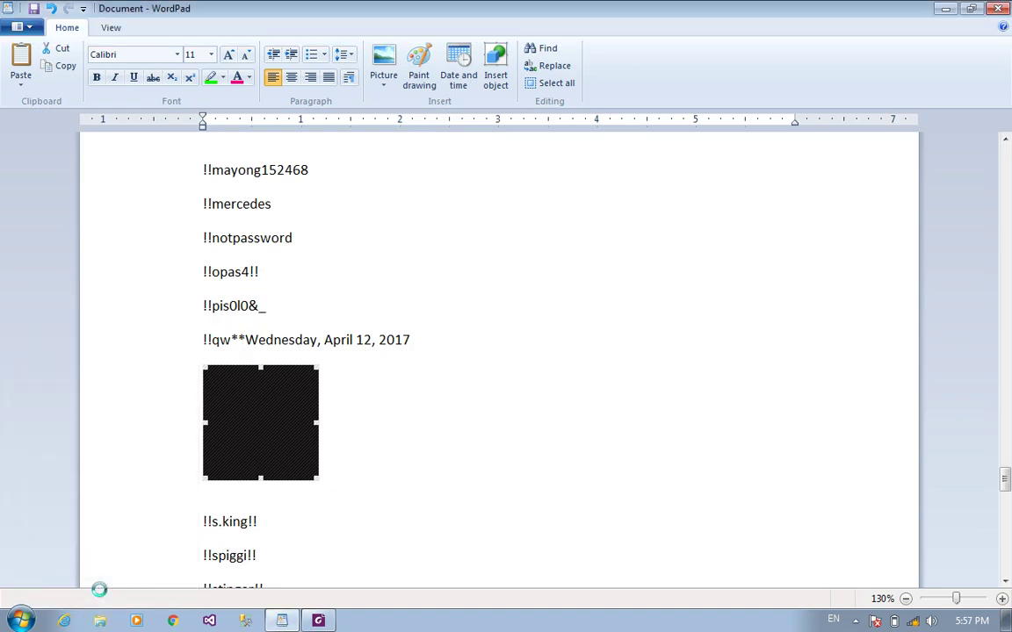
{"action": "left_click", "coordinate": [317, 621]}
{"action": "right_click", "coordinate": [318, 621]}
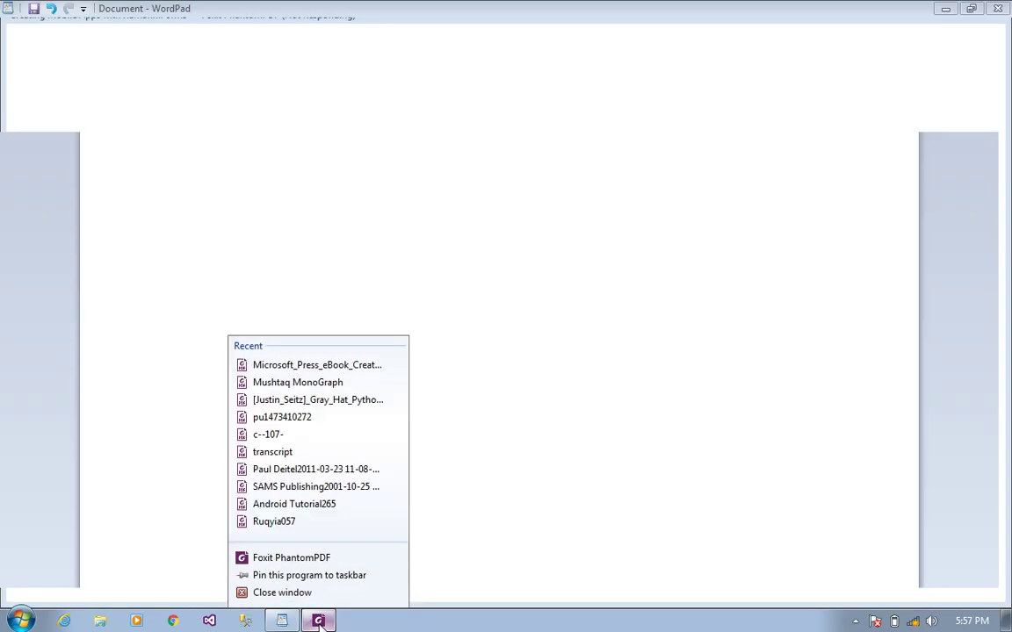
{"action": "left_click", "coordinate": [301, 592]}
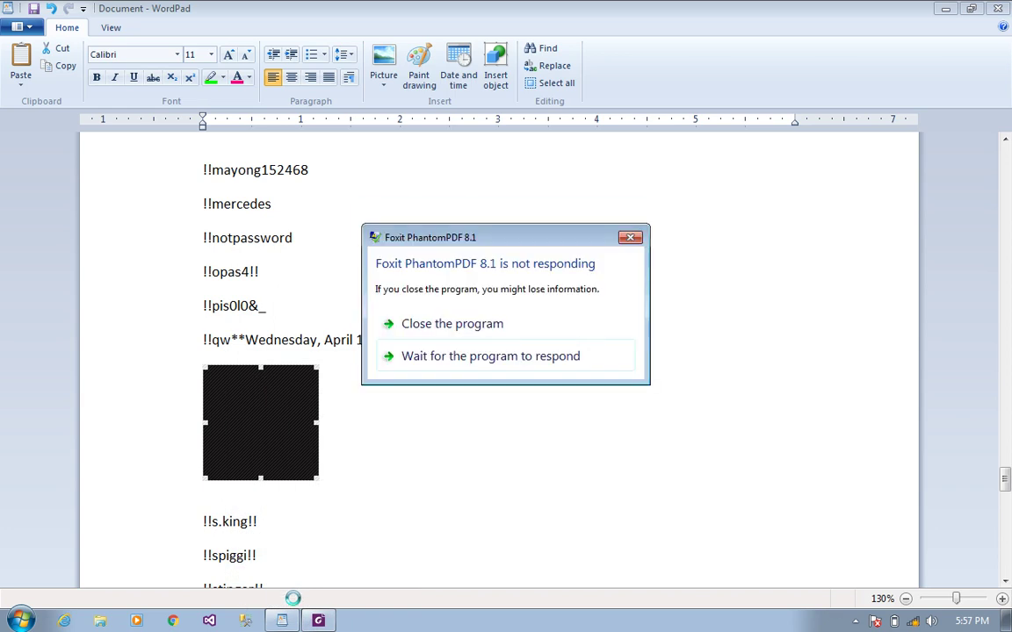
{"action": "left_click", "coordinate": [432, 302]}
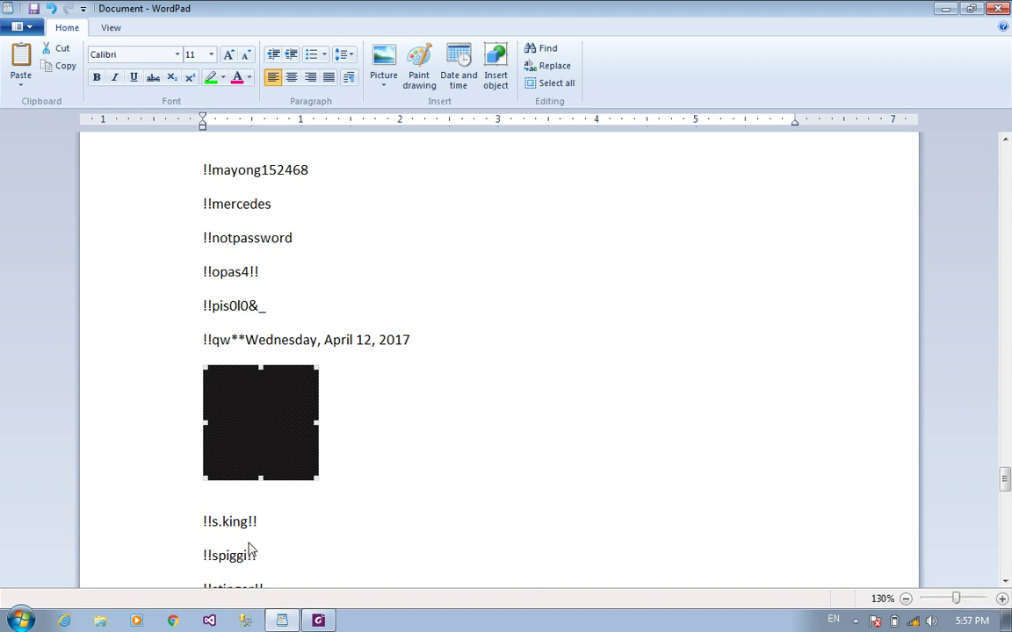
Step: Replace the selected PDF object with a Microsoft Equation 3.0 object containing a summation template with a slot beneath the sigma
{"action": "left_click", "coordinate": [497, 74]}
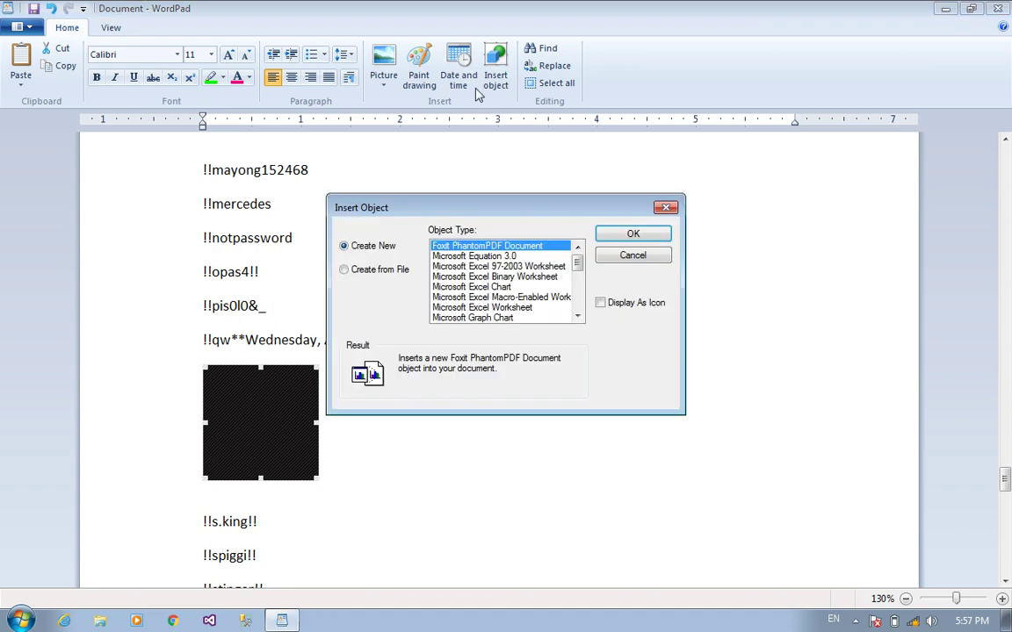
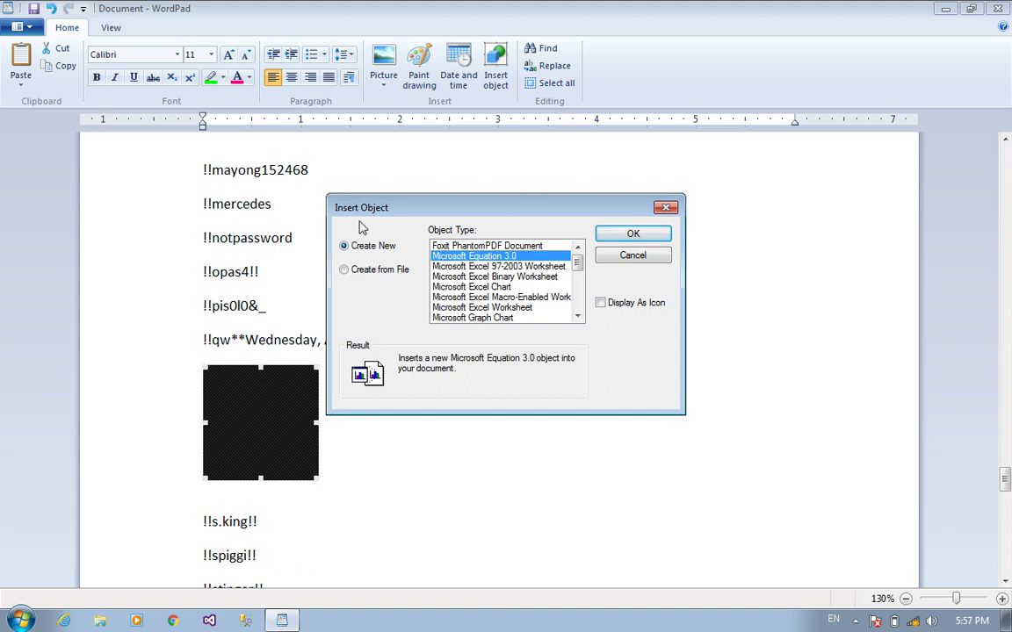
{"action": "left_click", "coordinate": [632, 233]}
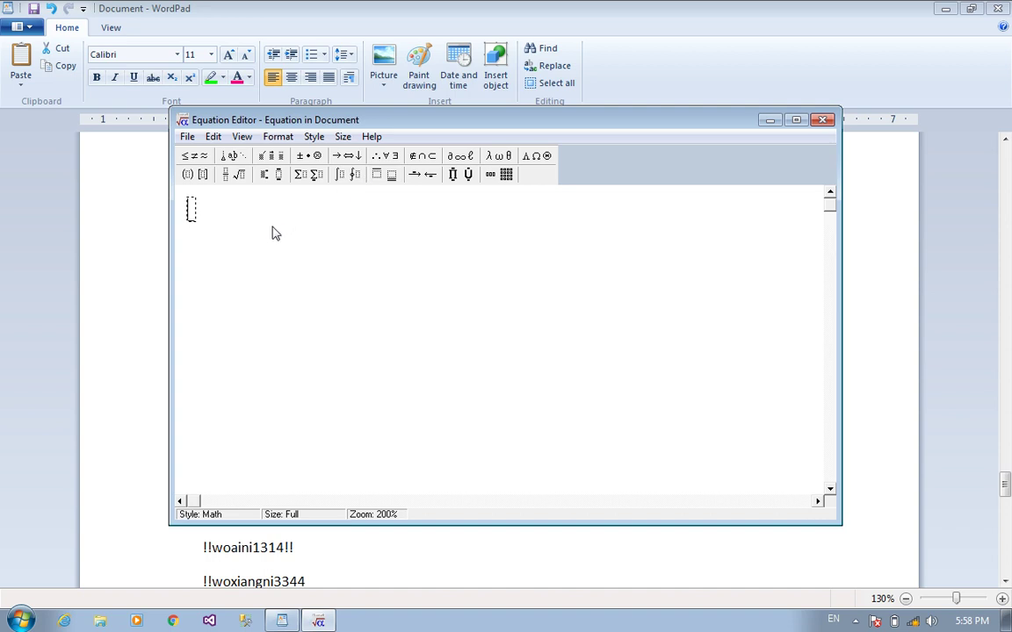
{"action": "left_click", "coordinate": [307, 174]}
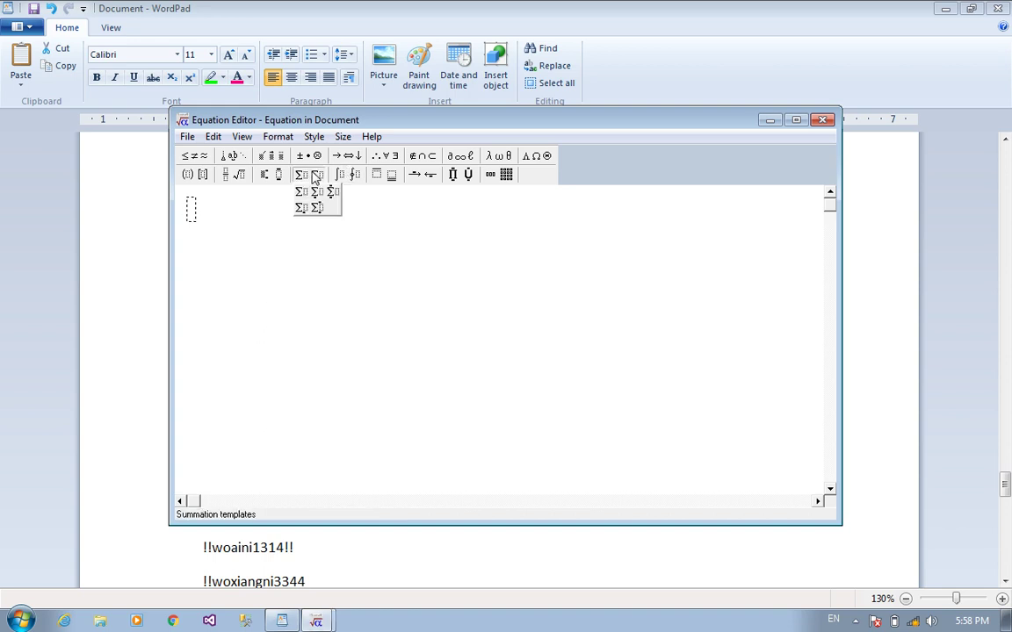
{"action": "left_click", "coordinate": [309, 202]}
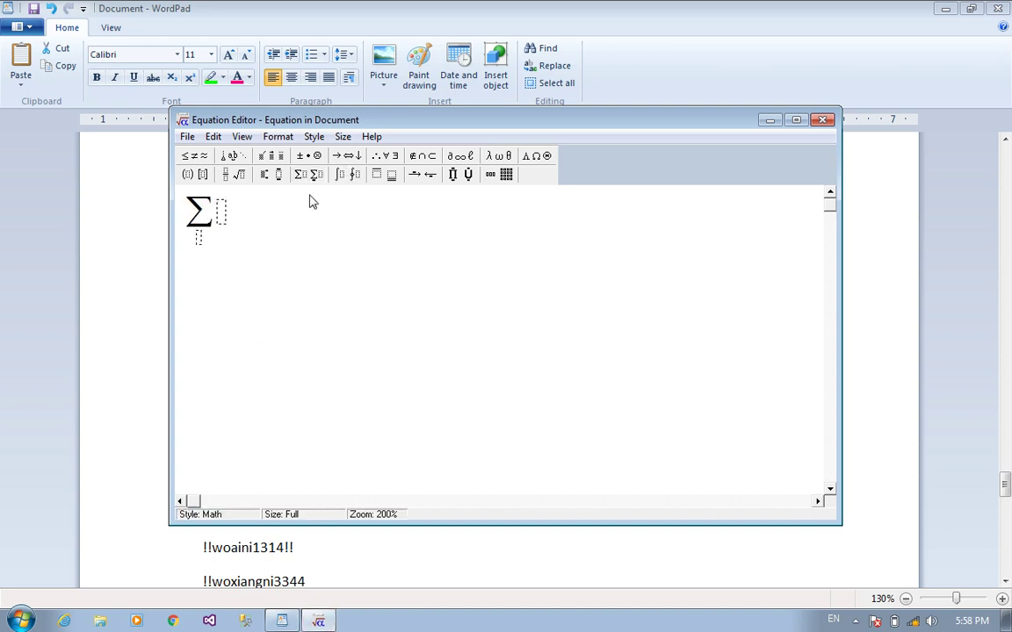
{"action": "left_click", "coordinate": [823, 121]}
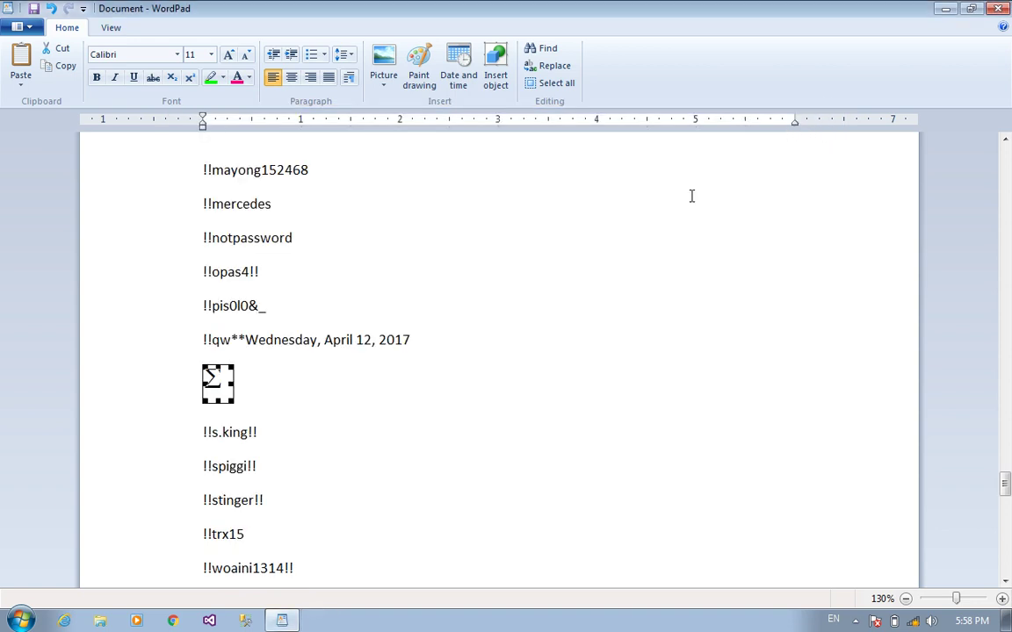
{"action": "left_click", "coordinate": [446, 405]}
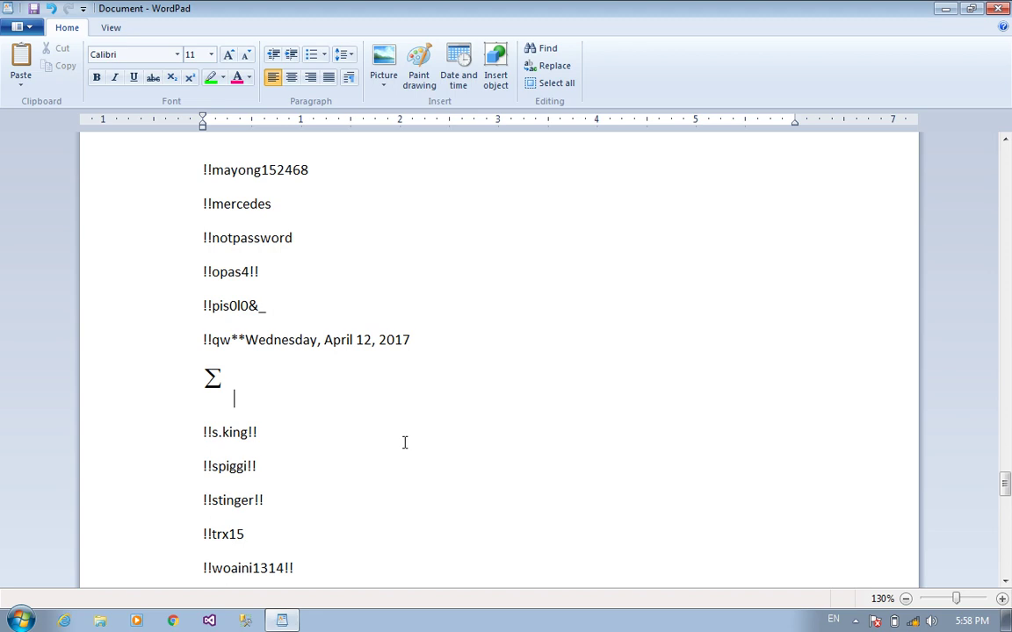
Step: Reopen the inserted summation equation in Equation Editor to view it, and close the editor without changes
{"action": "left_click", "coordinate": [215, 380]}
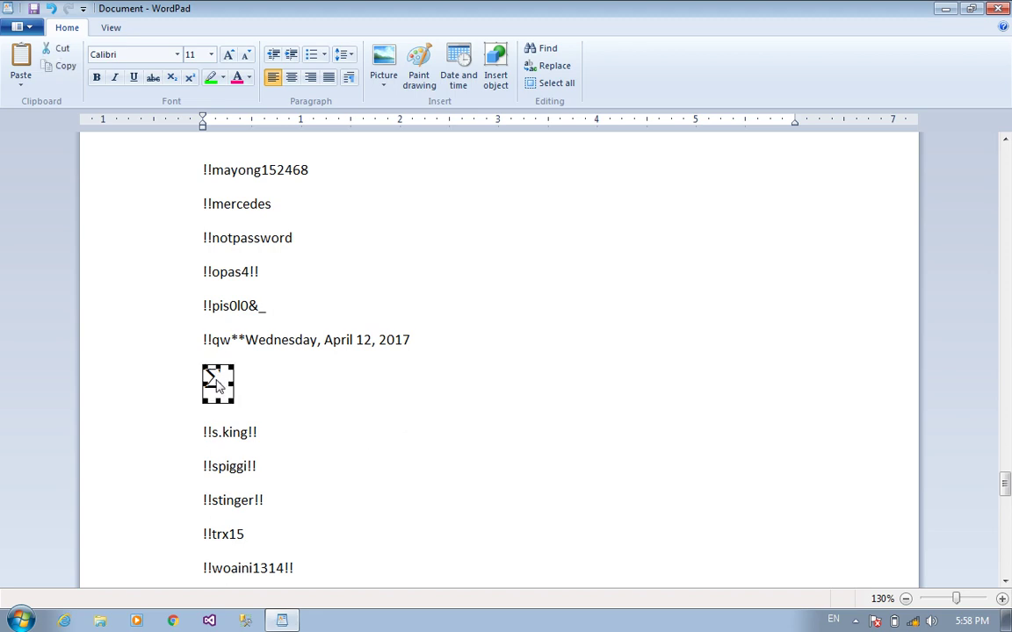
{"action": "double_click", "coordinate": [215, 381]}
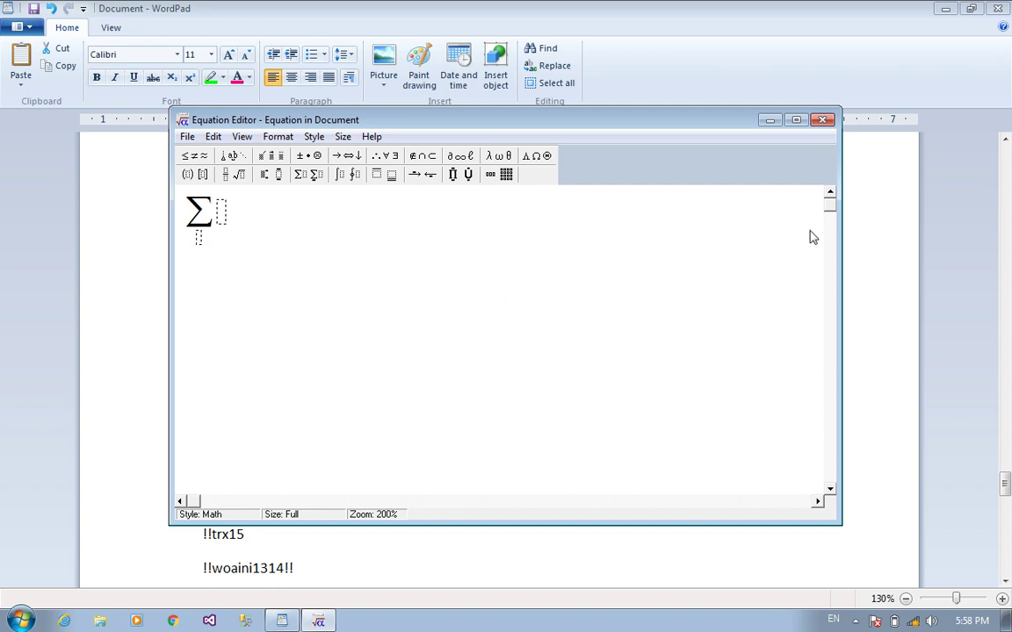
{"action": "left_click", "coordinate": [822, 121]}
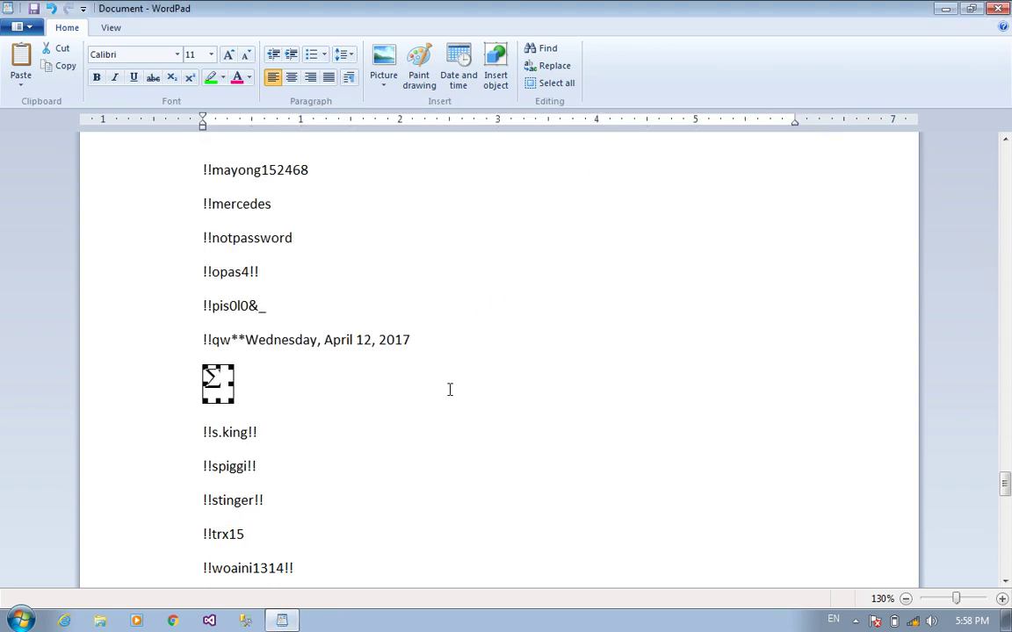
Step: Add a blank line between the summation equation and the text line below it, and place the cursor there
{"action": "left_click", "coordinate": [343, 370]}
{"action": "key", "text": "Home"}
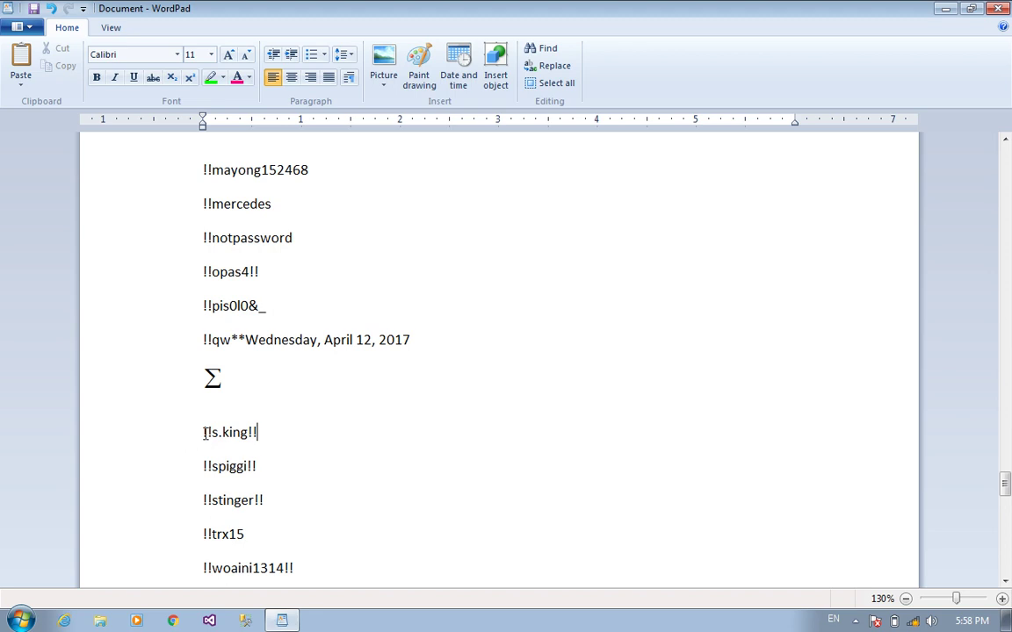
{"action": "key", "text": "Return"}
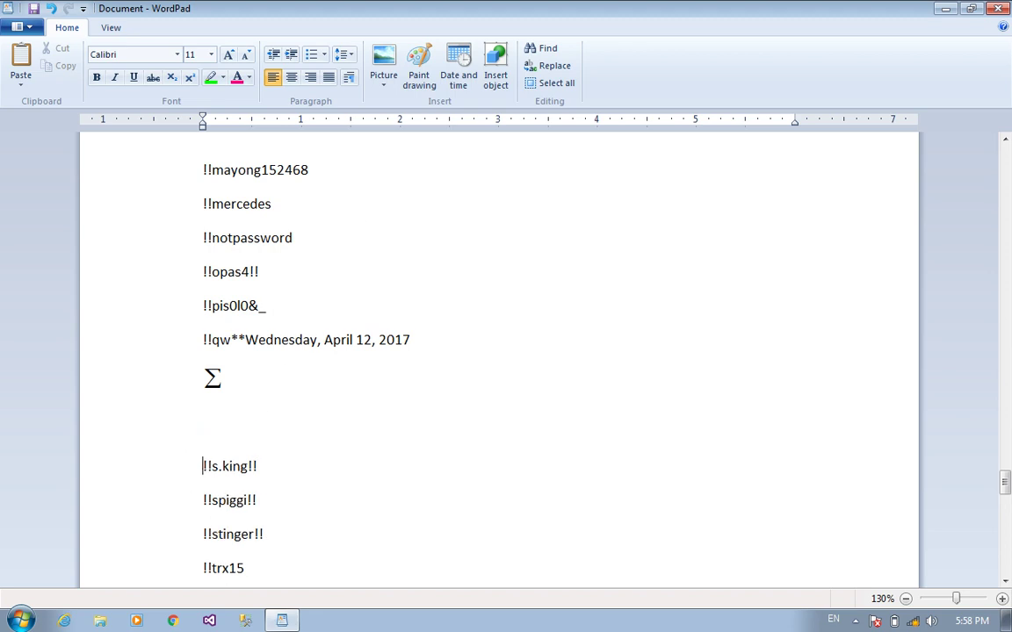
{"action": "left_click", "coordinate": [218, 440]}
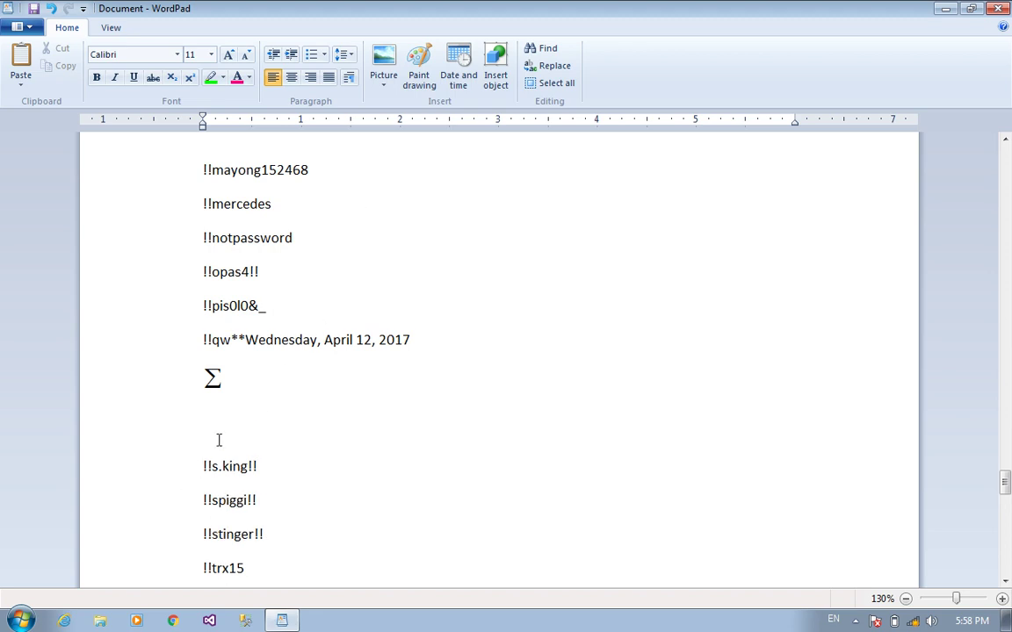